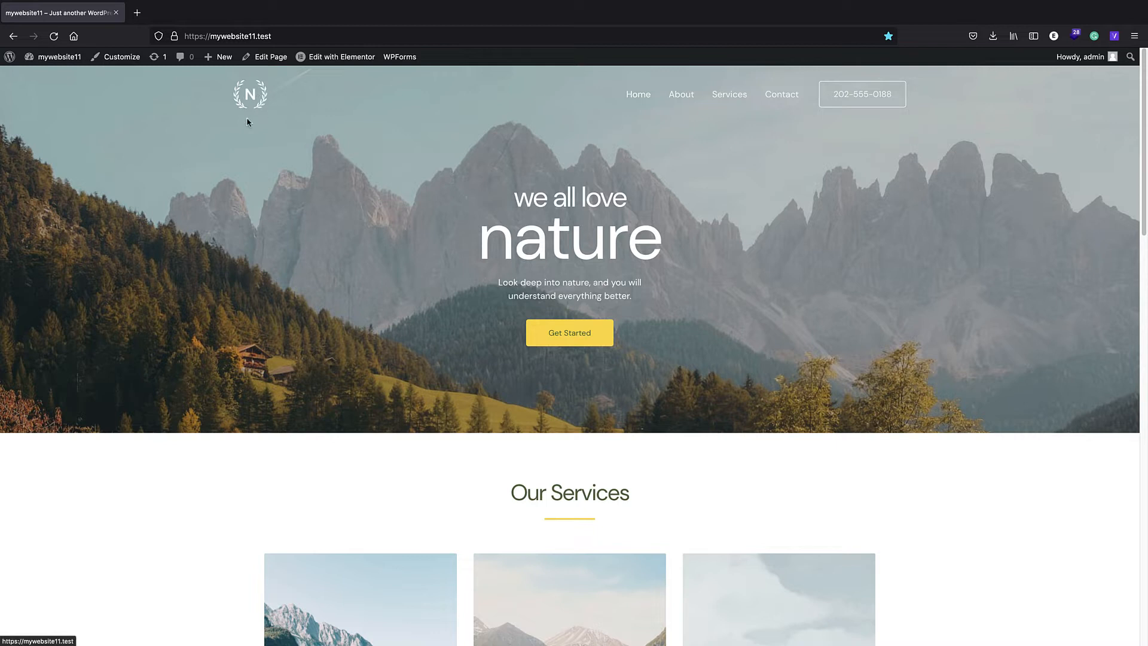
- Enter the WordPress admin area and open the page for adding new plugins
{"action": "left_click", "coordinate": [3, 62]}
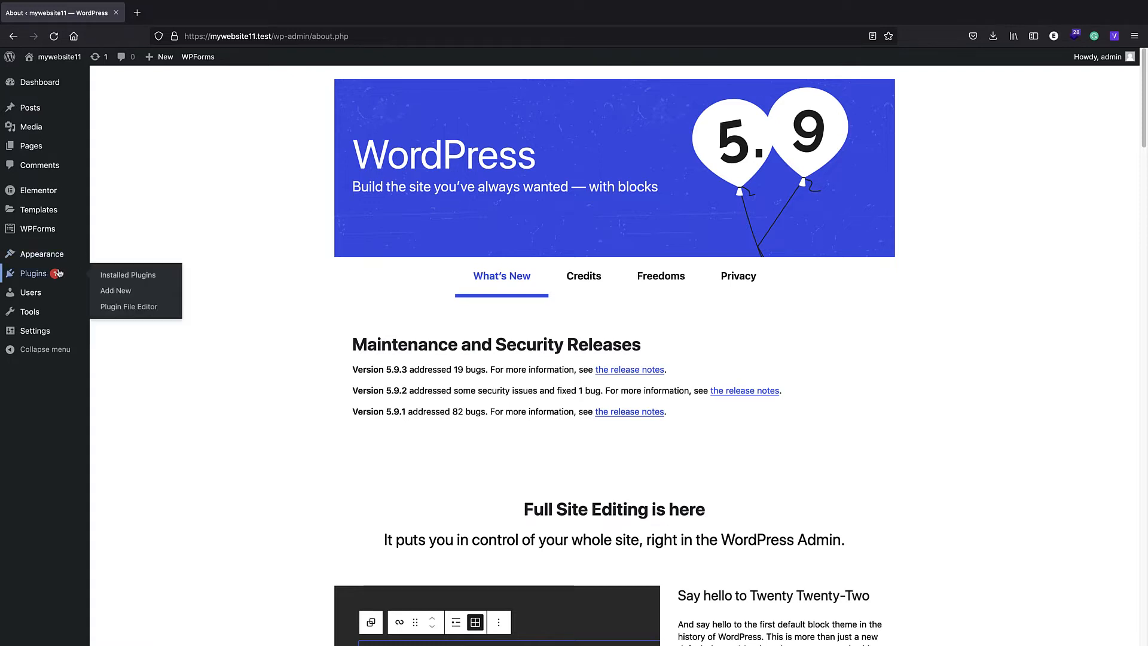
{"action": "mouse_move", "coordinate": [57, 273]}
{"action": "left_click", "coordinate": [111, 292]}
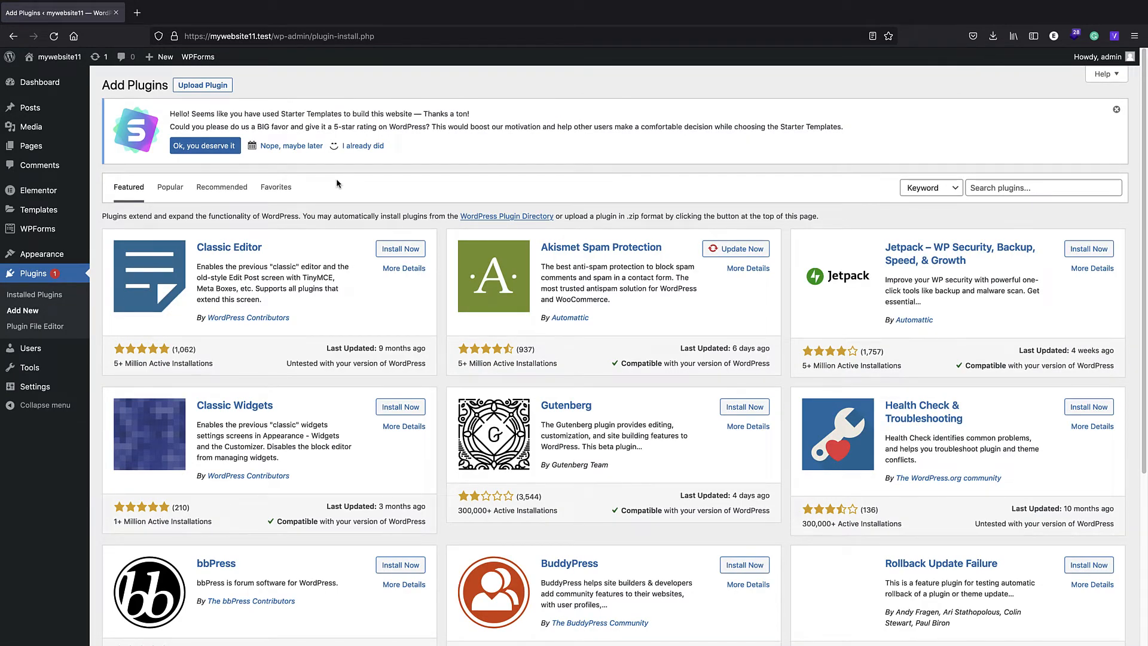
- Search the plugin directory for "headers and footer", and install and activate Elementor Header & Footer Builder
{"action": "left_click", "coordinate": [997, 188]}
{"action": "type", "text": "hea"}
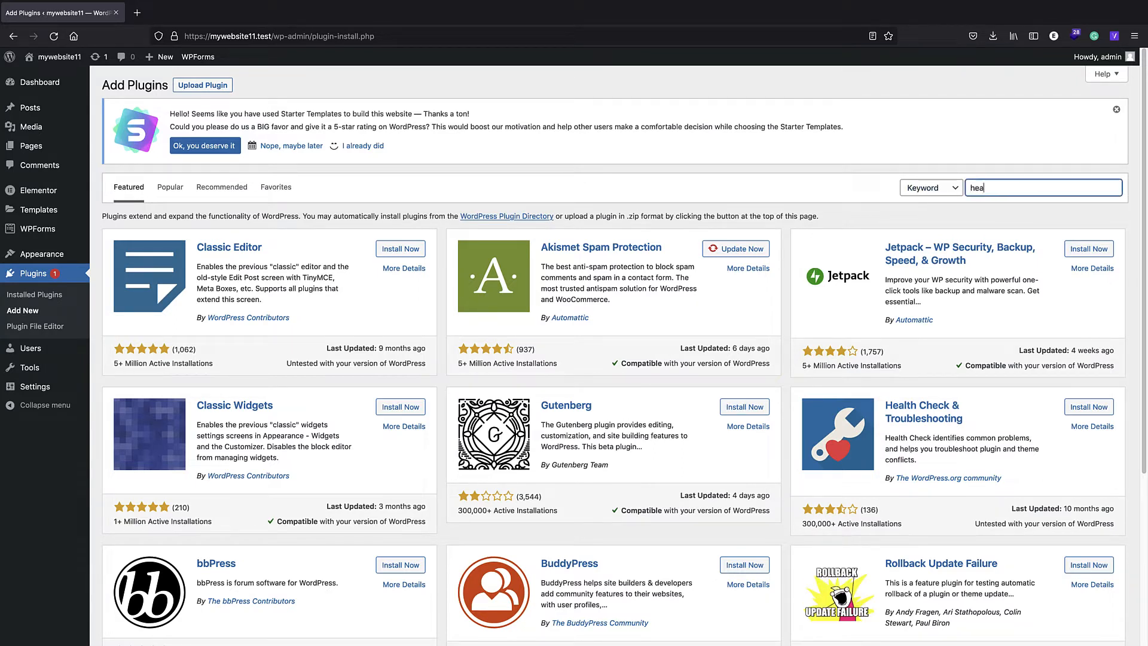
{"action": "type", "text": "ders and"}
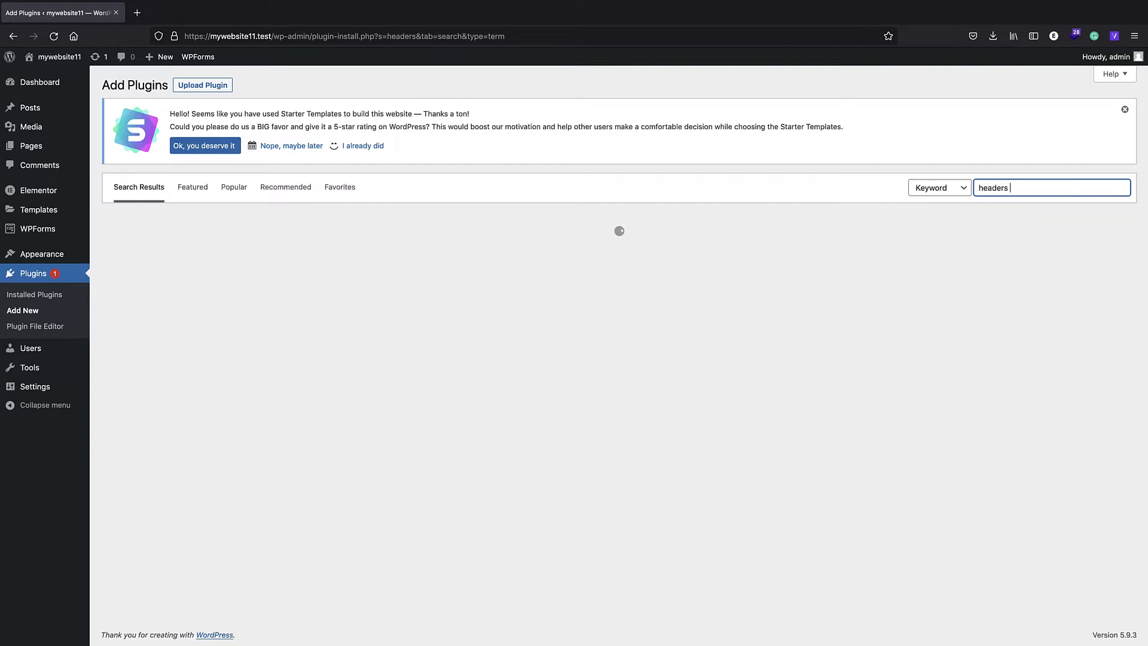
{"action": "type", "text": " footer"}
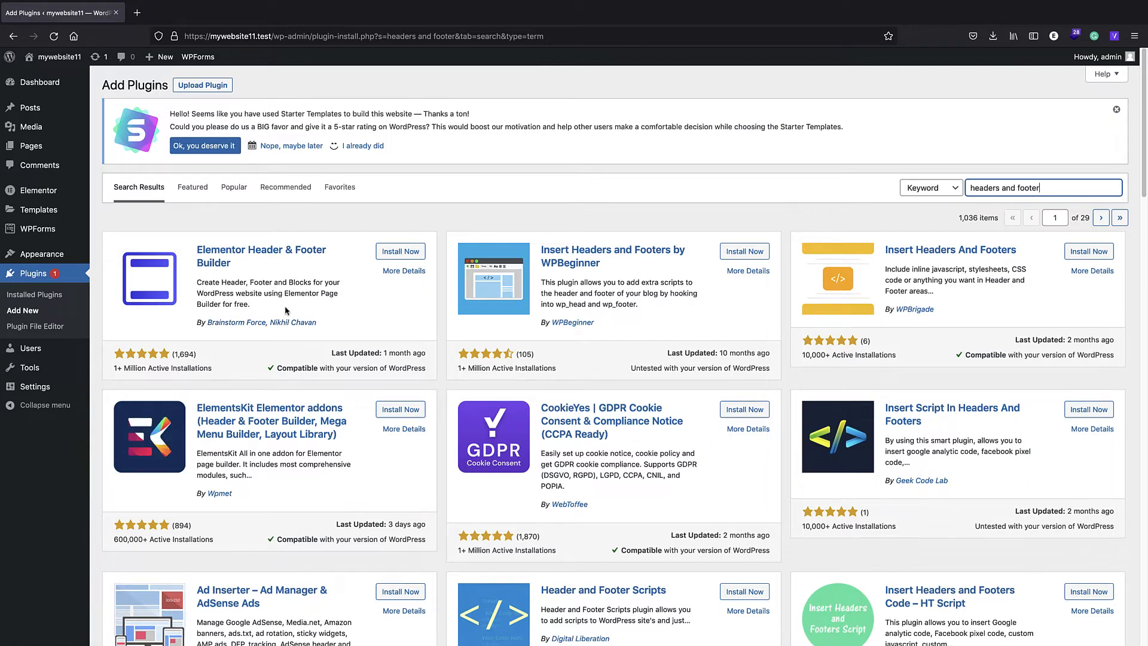
{"action": "left_click", "coordinate": [379, 256]}
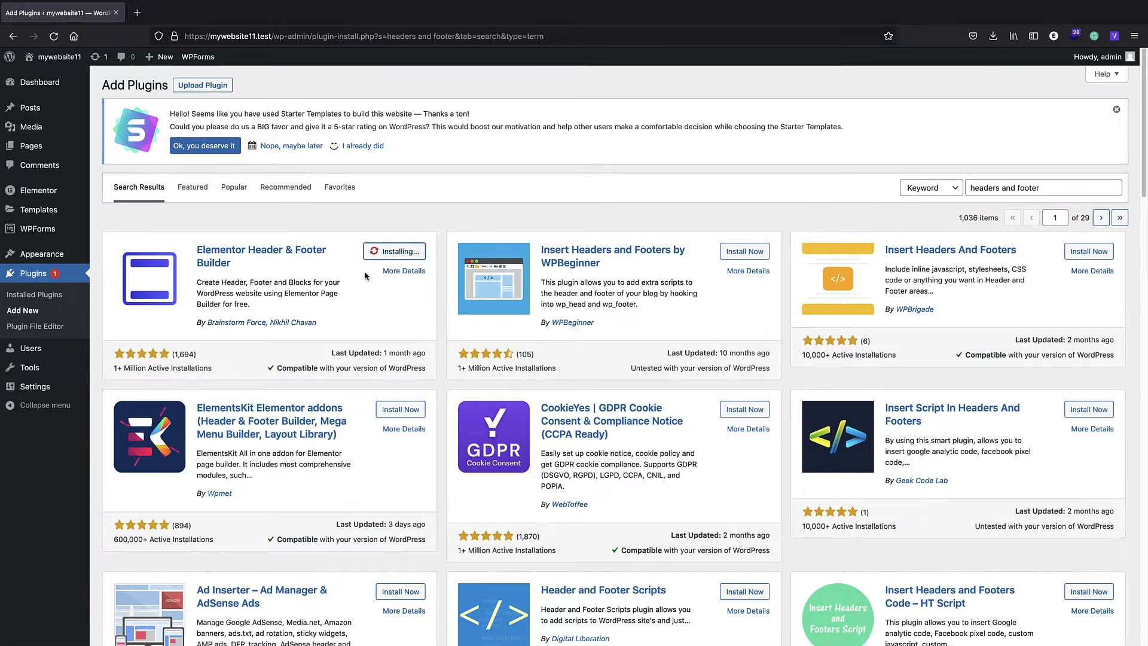
{"action": "left_click", "coordinate": [393, 257]}
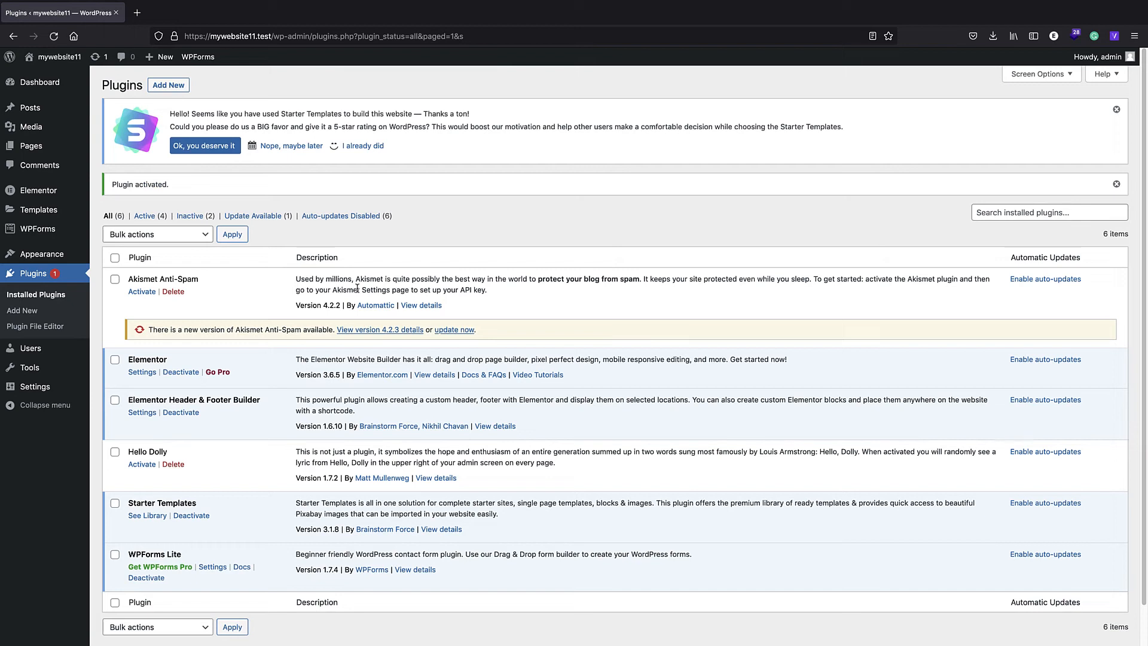
- Start a new template in Elementor Header & Footer Builder, skipping the introductory questionnaire
{"action": "mouse_move", "coordinate": [42, 257]}
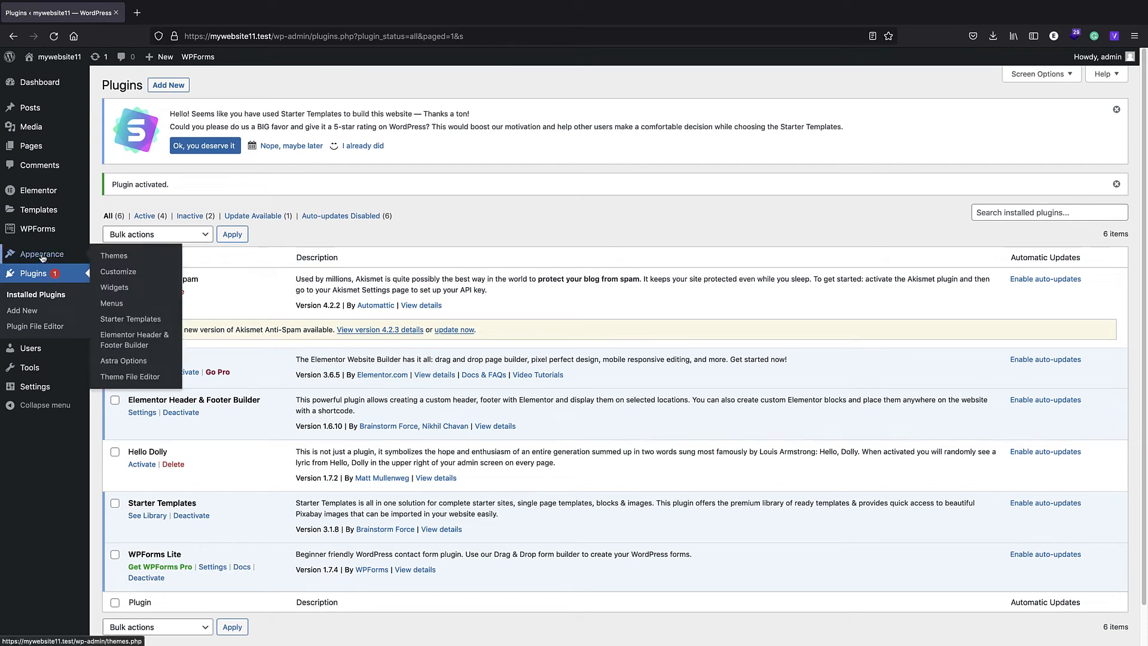
{"action": "left_click", "coordinate": [135, 348]}
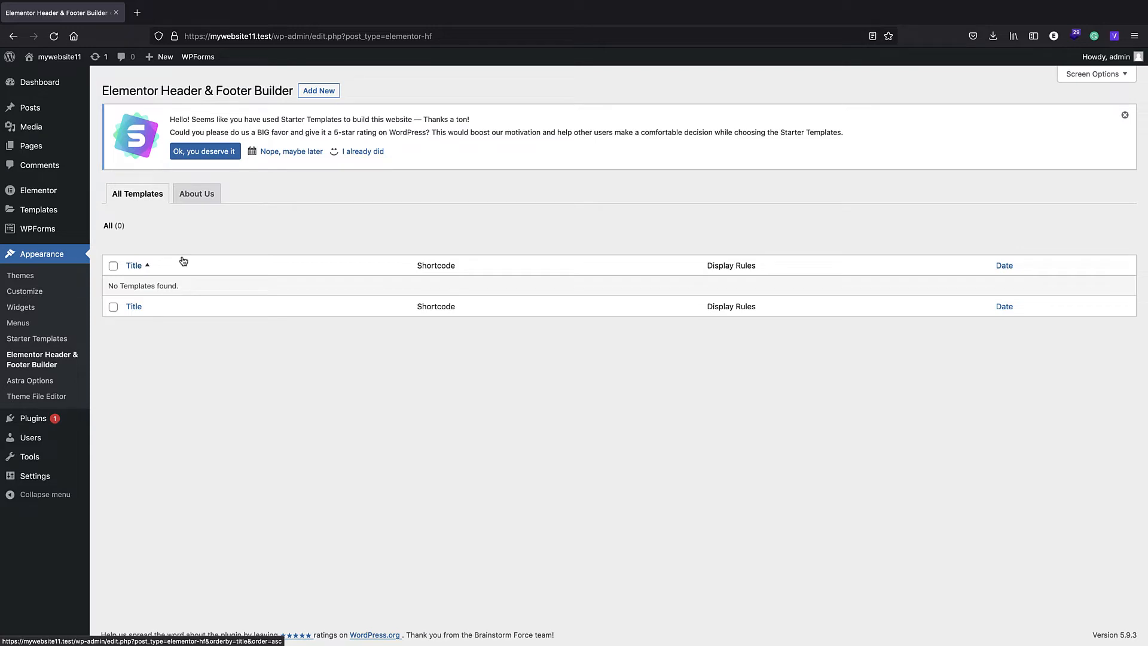
{"action": "left_click", "coordinate": [321, 96]}
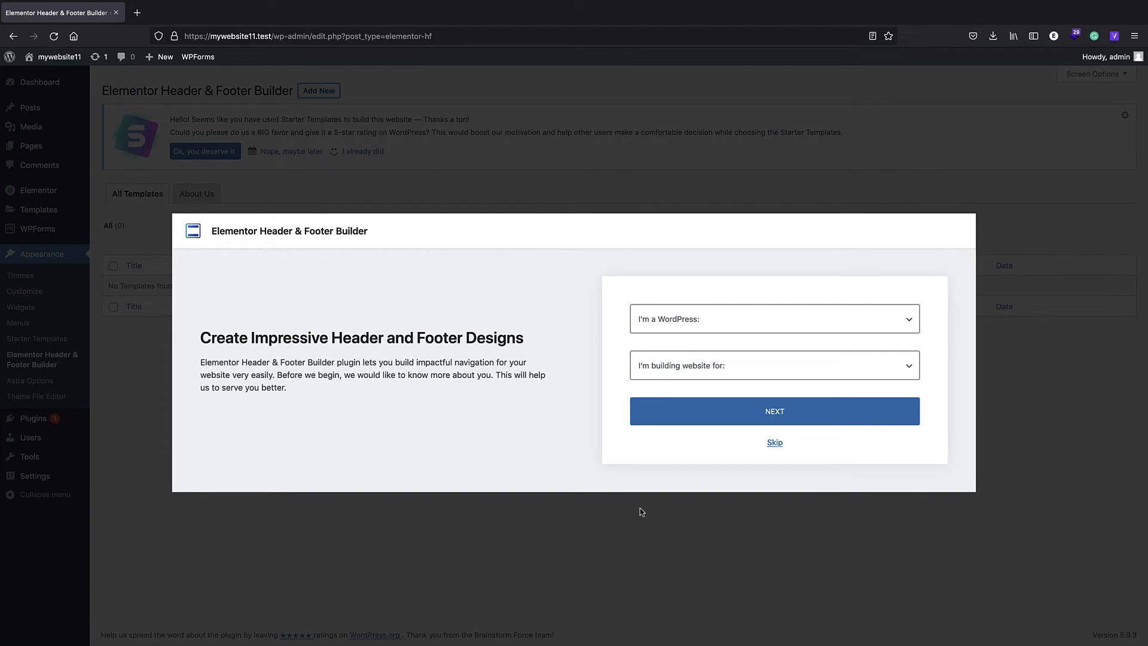
{"action": "left_click", "coordinate": [770, 444]}
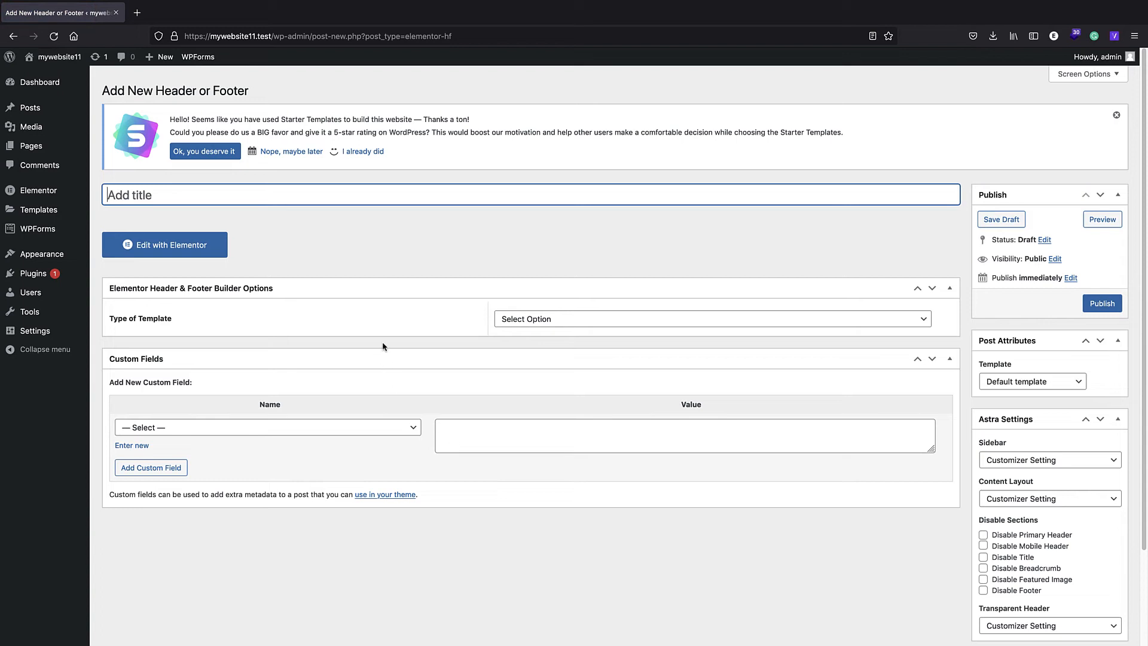
- Set the template type to Header and its display location to Entire Website, without any exclusion rule
{"action": "left_click", "coordinate": [549, 320]}
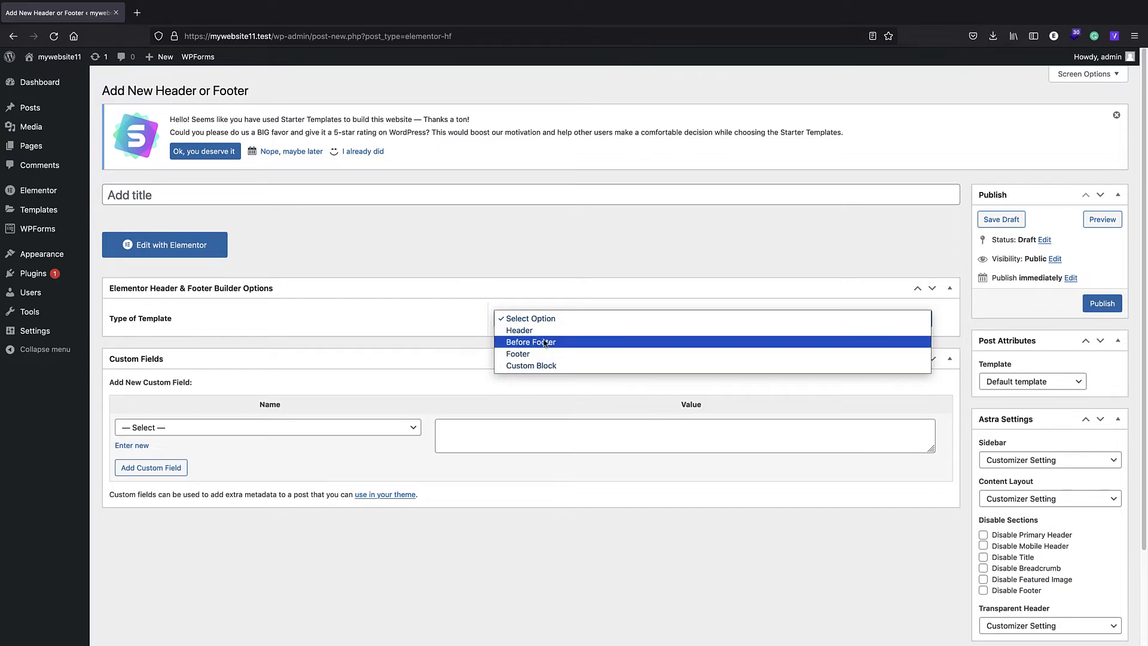
{"action": "left_click", "coordinate": [511, 331]}
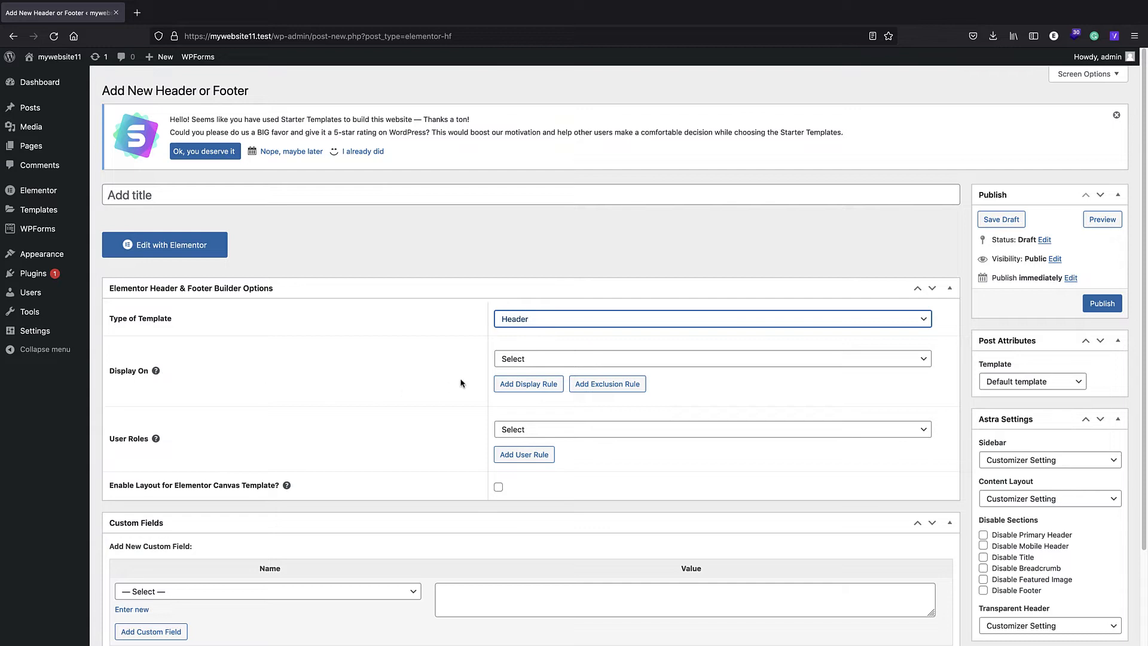
{"action": "left_click", "coordinate": [539, 360]}
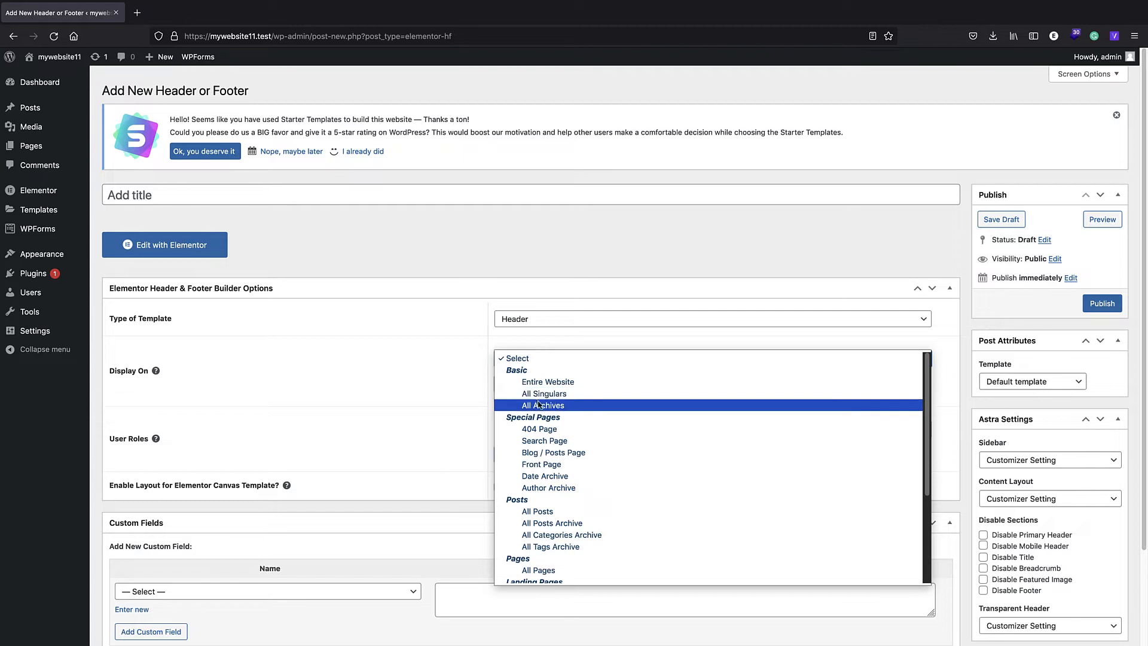
{"action": "scroll", "coordinate": [543, 408], "scroll_direction": "down", "scroll_amount": 1}
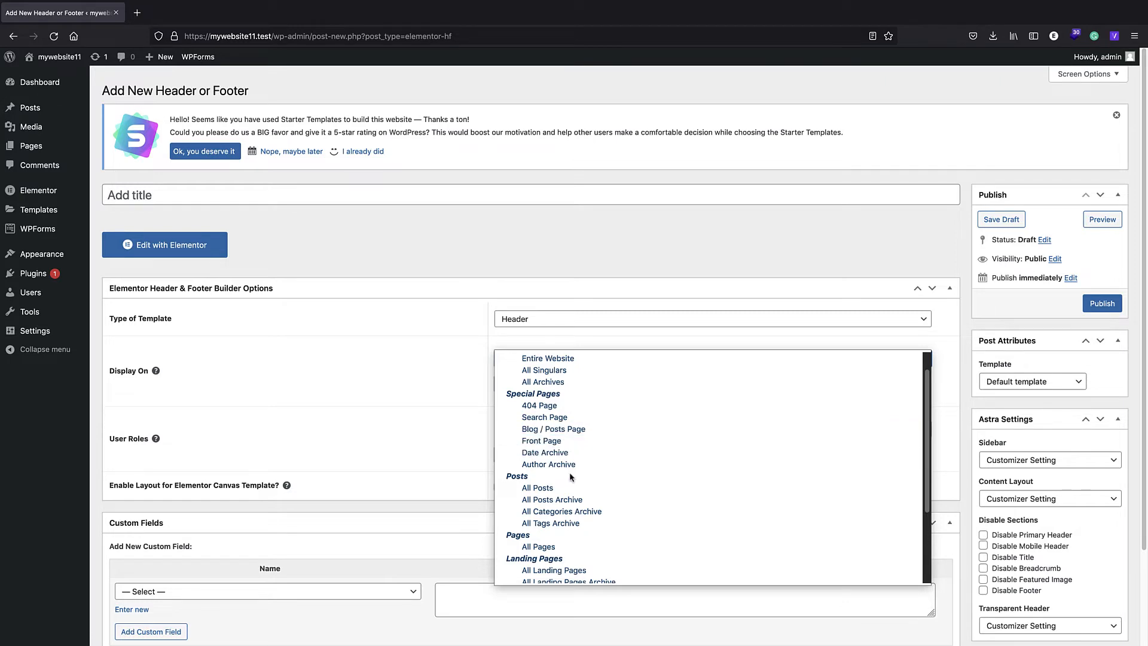
{"action": "scroll", "coordinate": [571, 467], "scroll_direction": "down", "scroll_amount": 2}
{"action": "scroll", "coordinate": [529, 452], "scroll_direction": "down", "scroll_amount": 2}
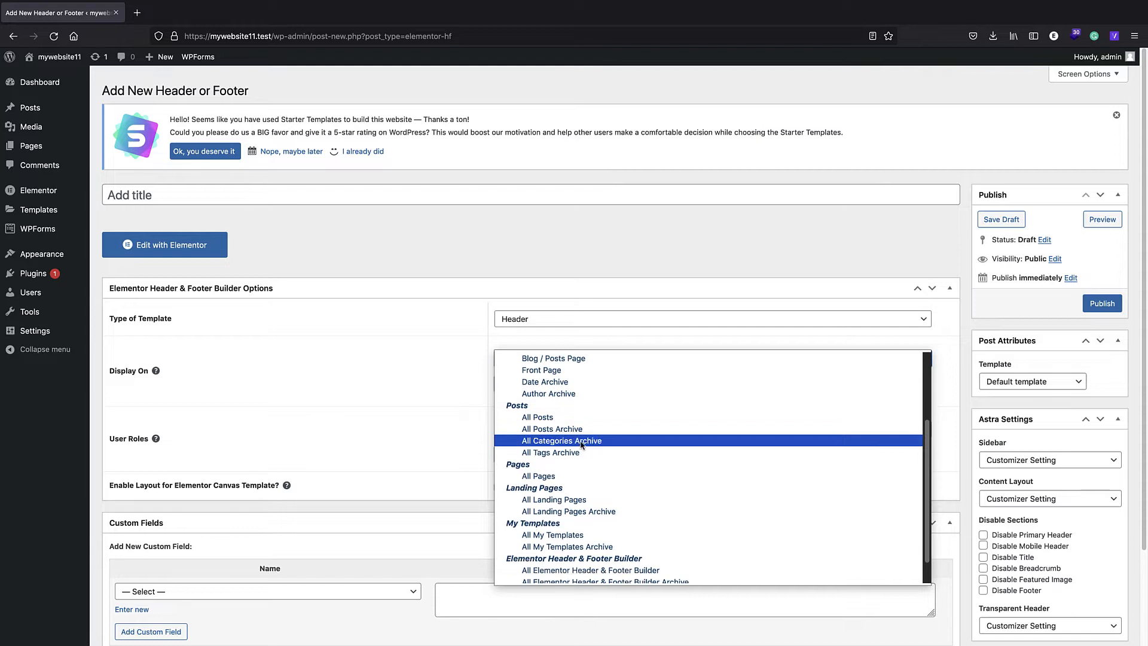
{"action": "scroll", "coordinate": [567, 460], "scroll_direction": "up", "scroll_amount": 5}
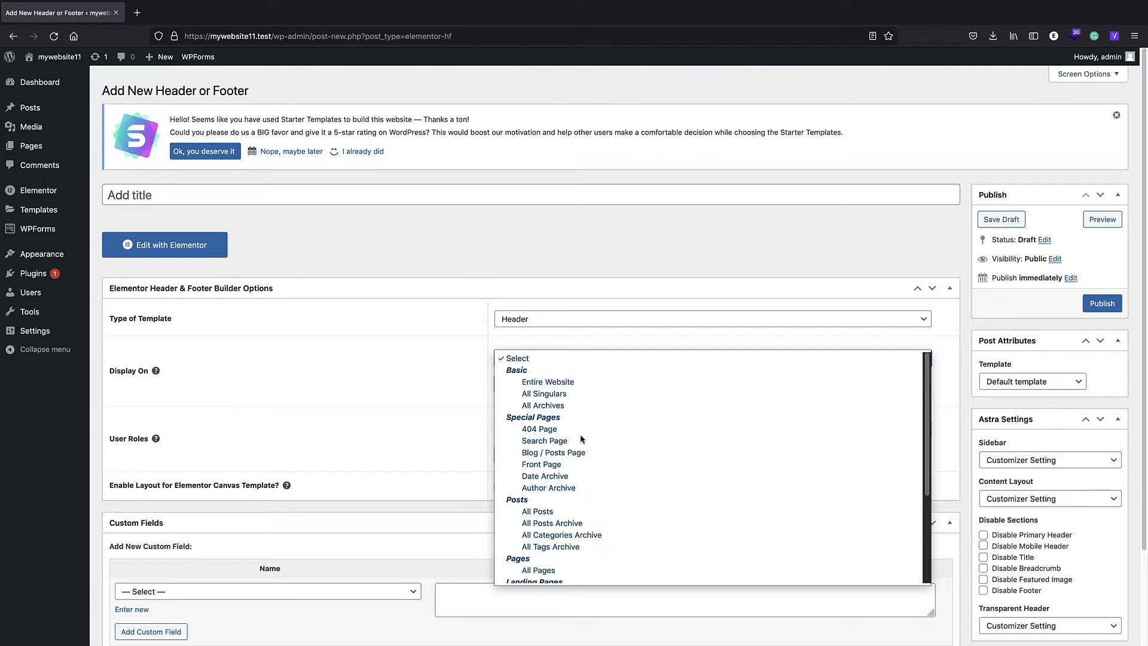
{"action": "left_click", "coordinate": [550, 383]}
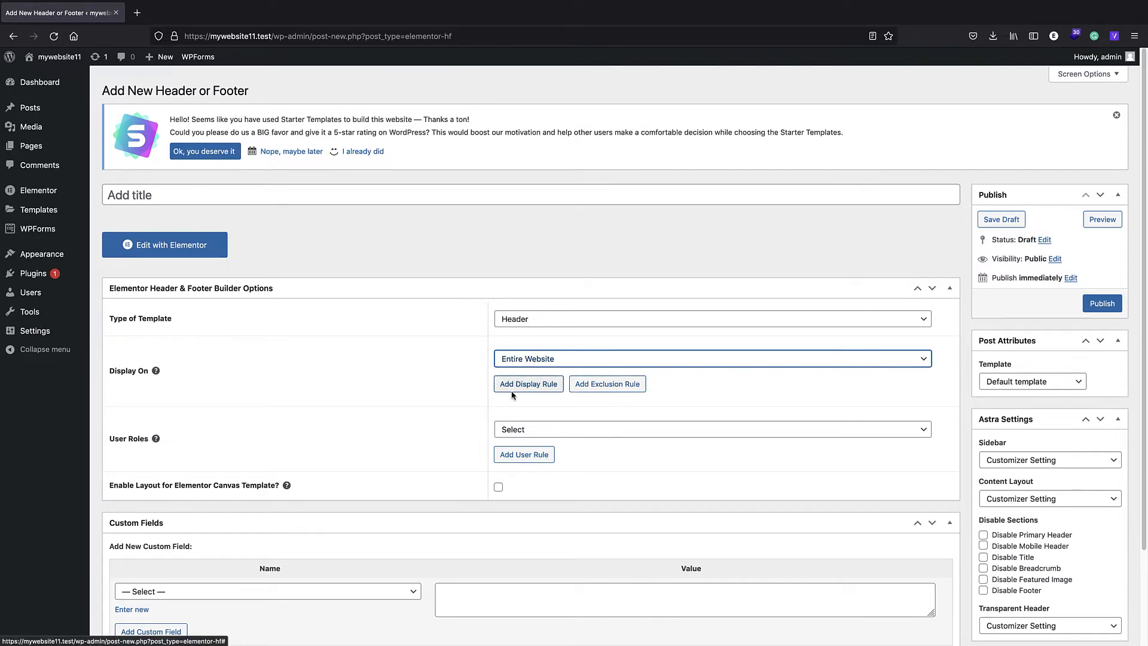
{"action": "left_click", "coordinate": [578, 386]}
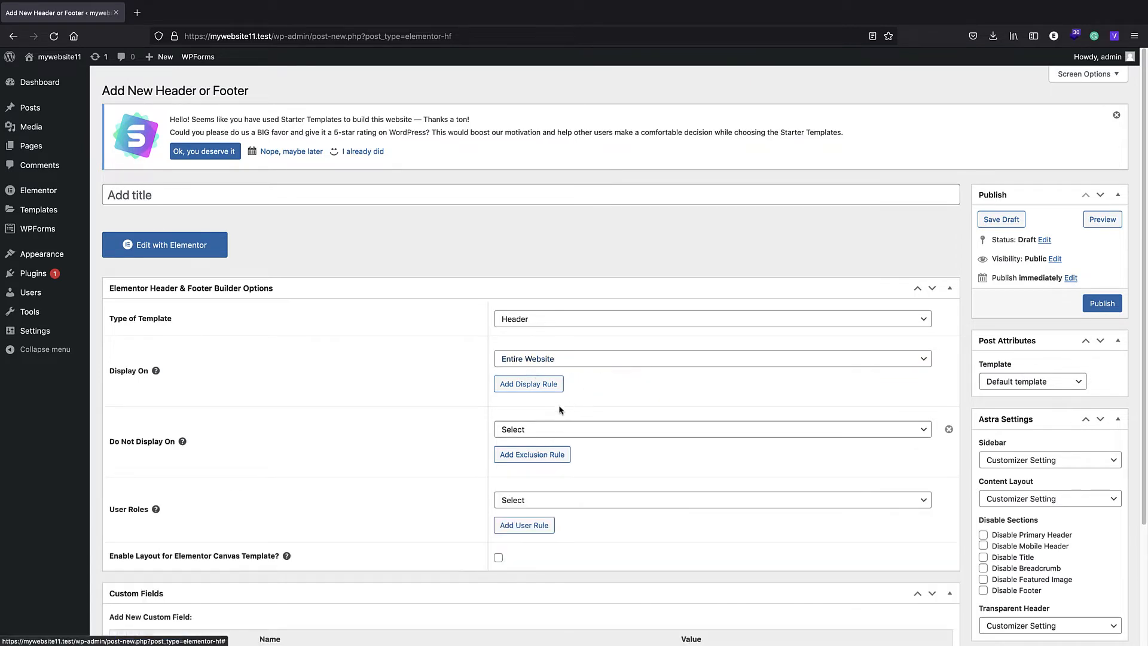
{"action": "left_click", "coordinate": [949, 429]}
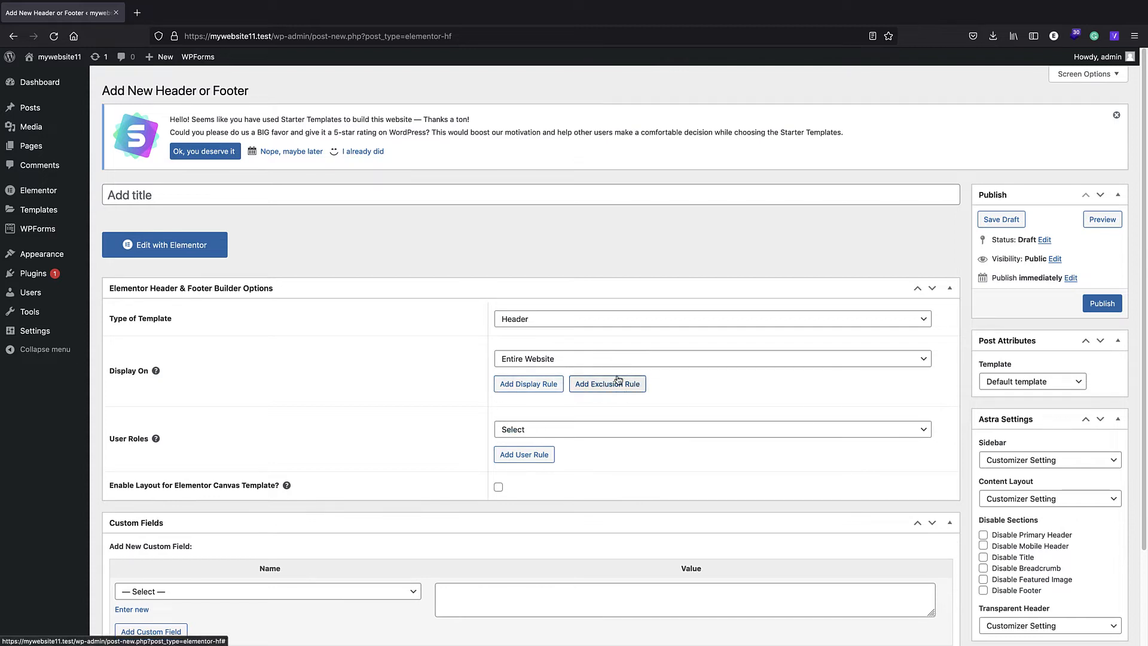
- Set the header template's user roles to All and publish the template
{"action": "scroll", "coordinate": [556, 383], "scroll_direction": "down", "scroll_amount": 1}
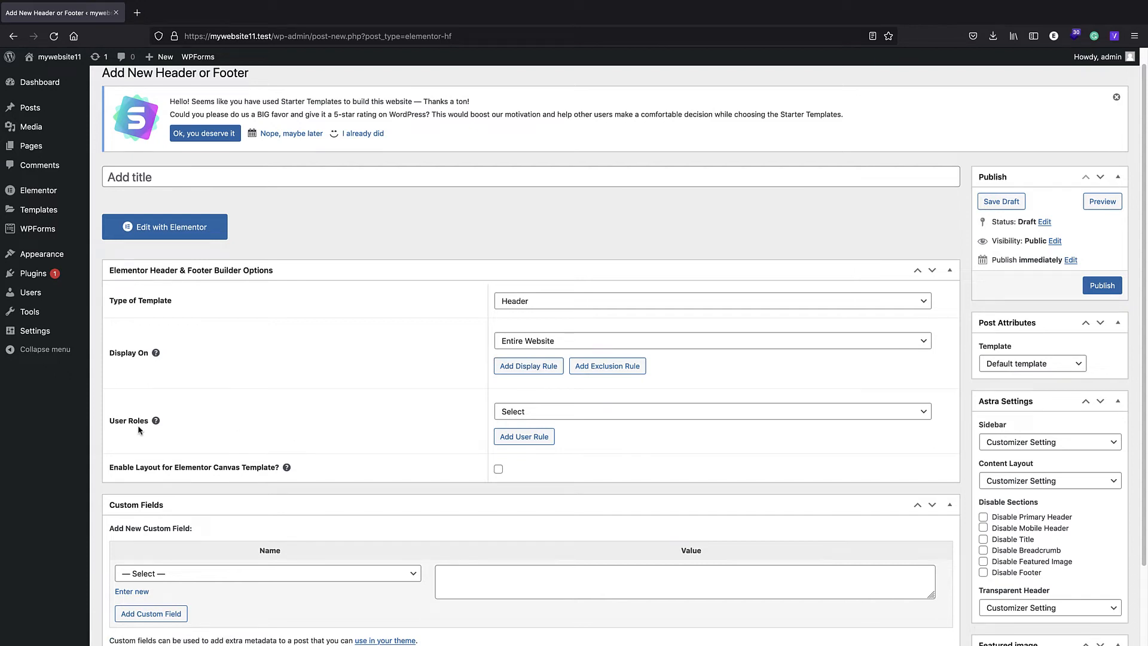
{"action": "left_click", "coordinate": [555, 414]}
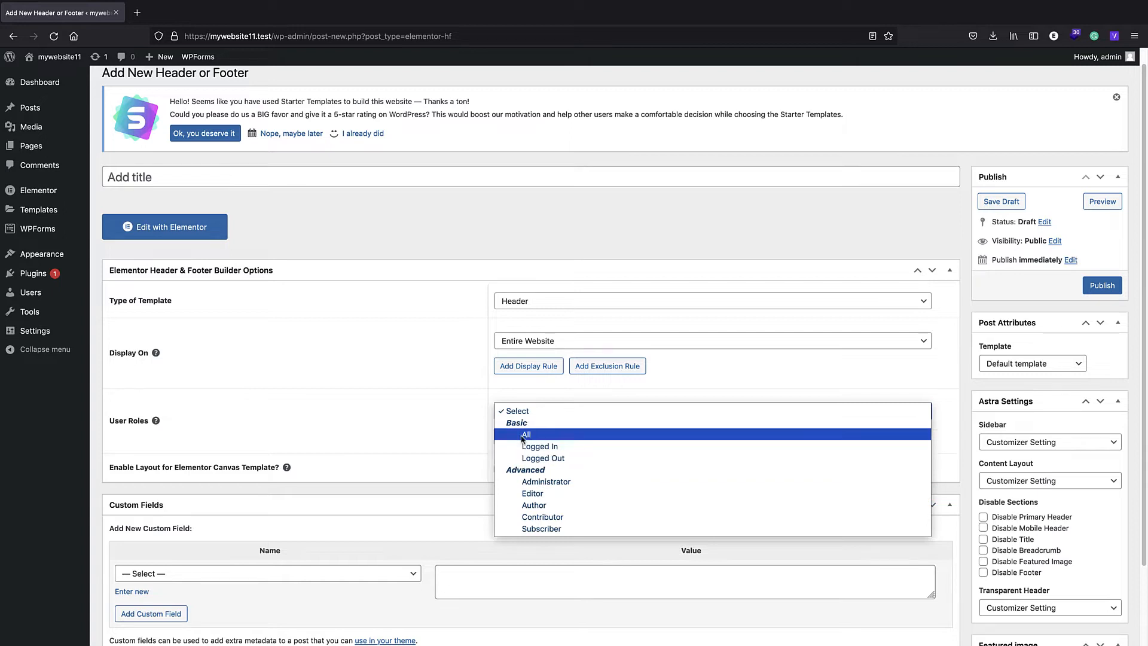
{"action": "left_click", "coordinate": [543, 435]}
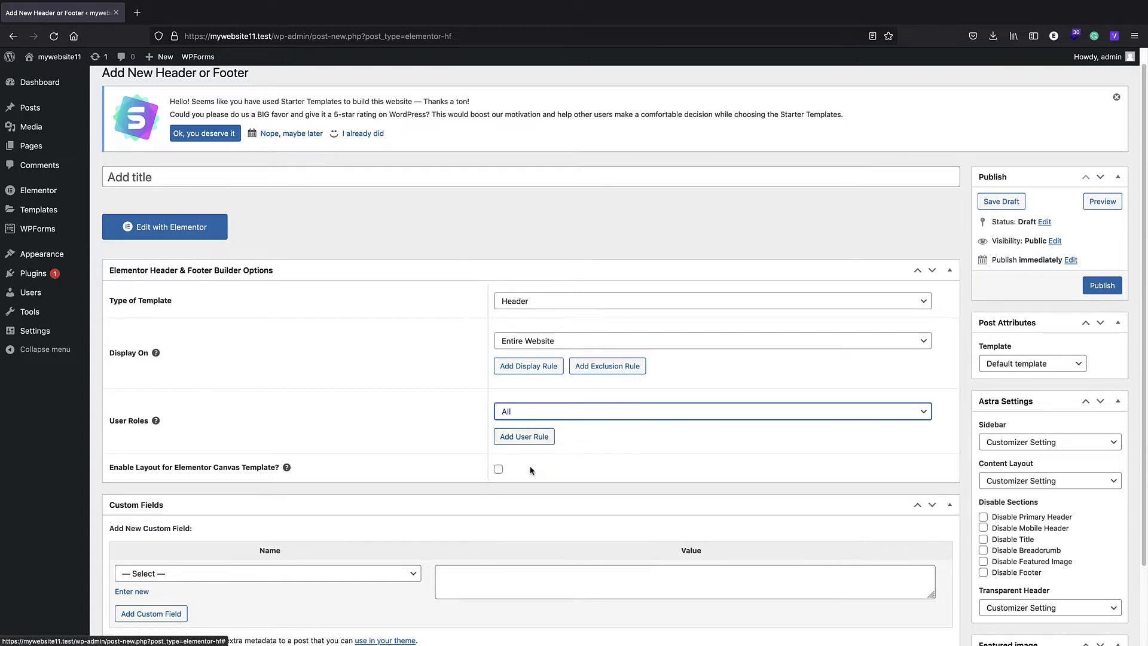
{"action": "scroll", "coordinate": [470, 458], "scroll_direction": "down", "scroll_amount": 1}
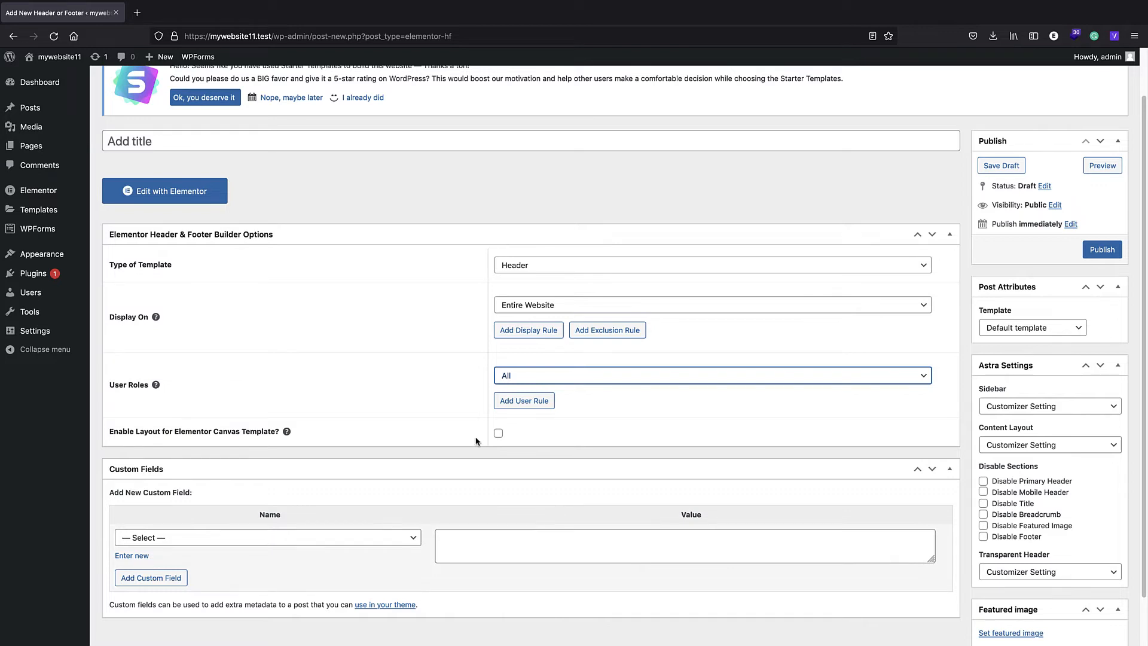
{"action": "scroll", "coordinate": [479, 439], "scroll_direction": "up", "scroll_amount": 1}
{"action": "left_click", "coordinate": [1102, 273]}
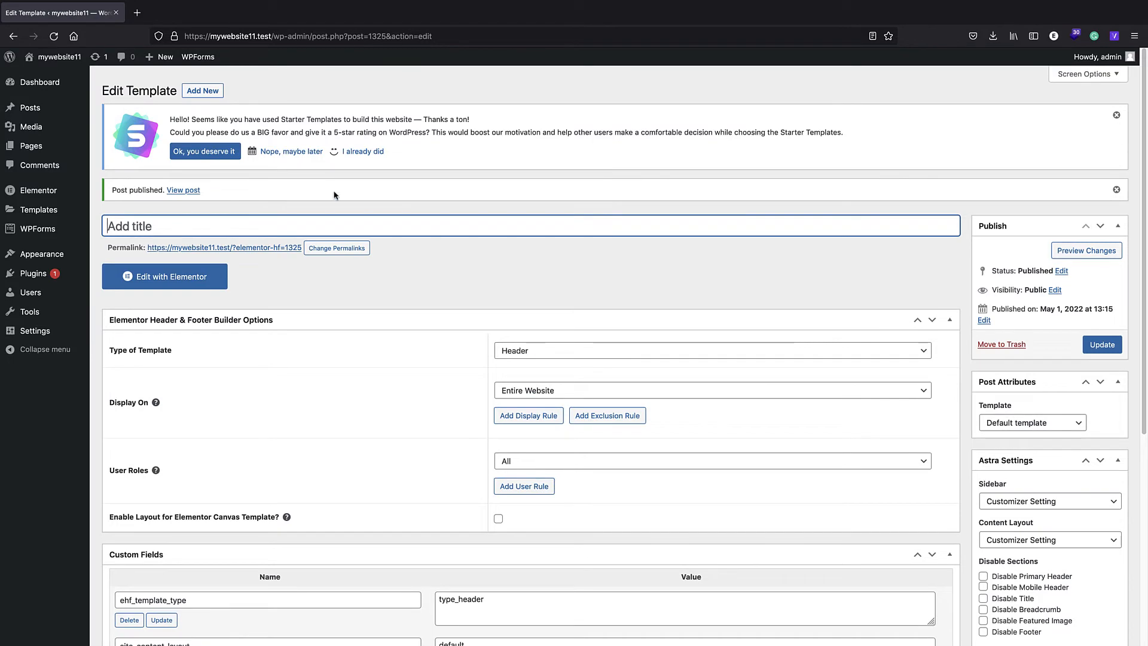
- View the live site's home page in a new tab and check how its header area looks
{"action": "right_click", "coordinate": [73, 61]}
{"action": "left_click", "coordinate": [73, 64]}
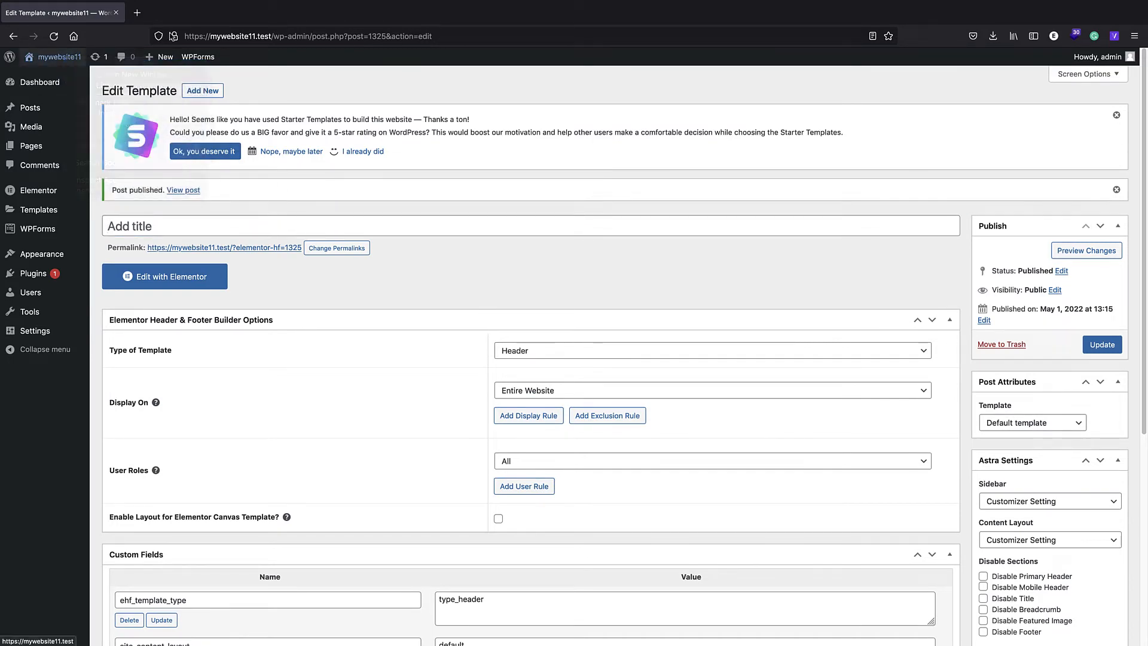
{"action": "left_click", "coordinate": [179, 12]}
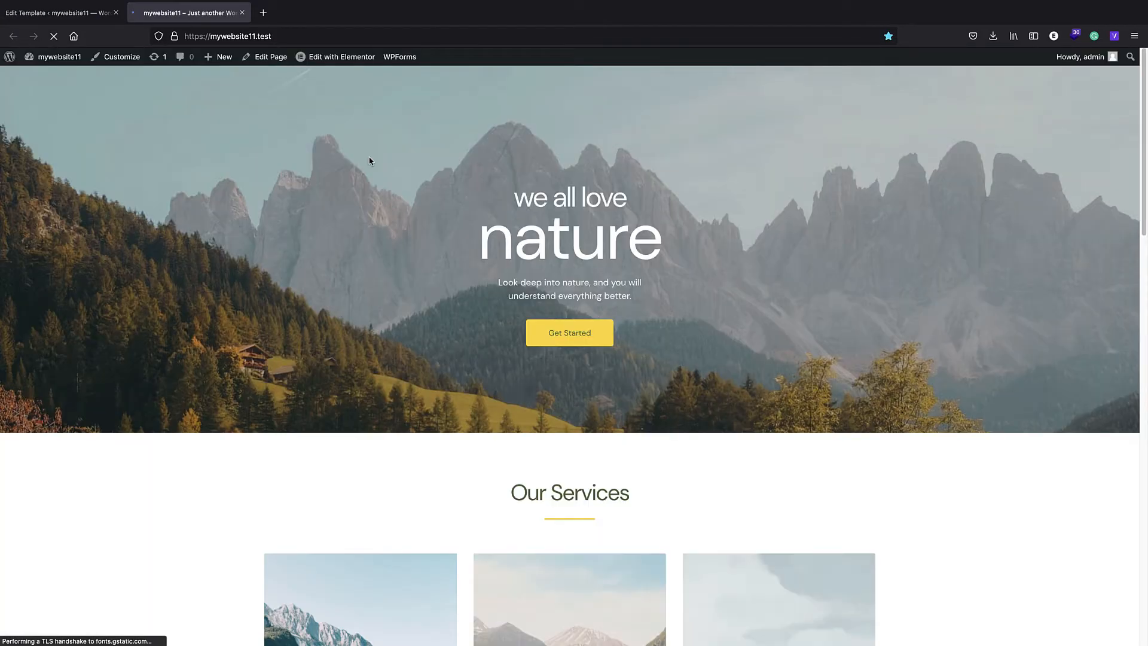
{"action": "scroll", "coordinate": [431, 84], "scroll_direction": "down", "scroll_amount": 4}
{"action": "scroll", "coordinate": [428, 87], "scroll_direction": "down", "scroll_amount": 4}
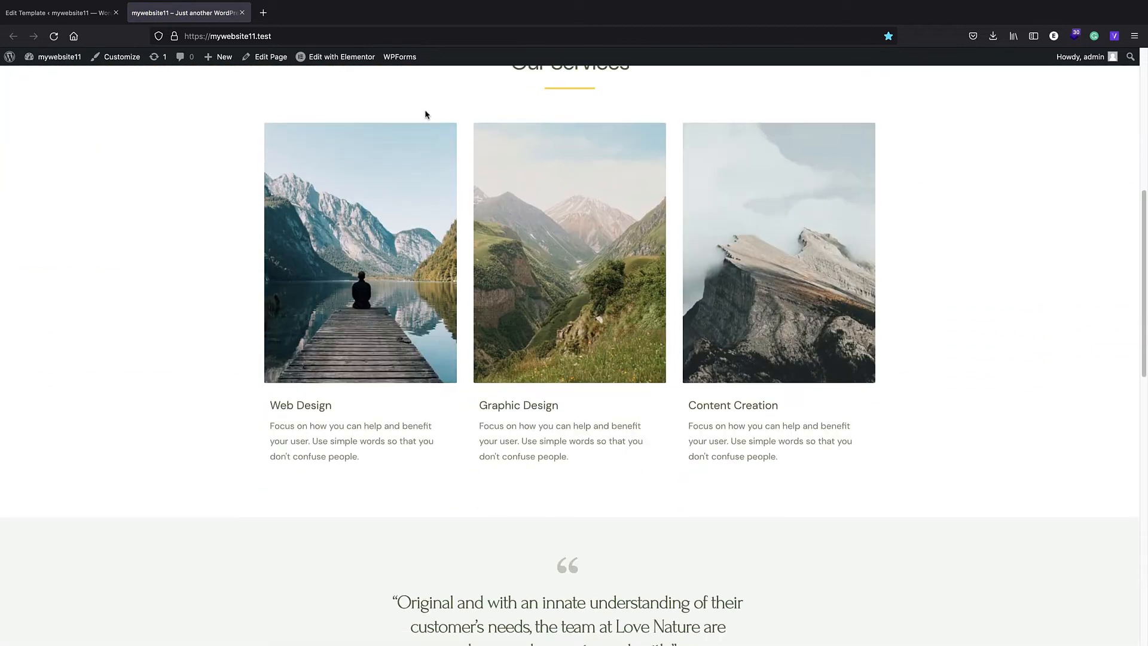
{"action": "scroll", "coordinate": [407, 228], "scroll_direction": "down", "scroll_amount": 5}
{"action": "scroll", "coordinate": [430, 253], "scroll_direction": "up", "scroll_amount": 12}
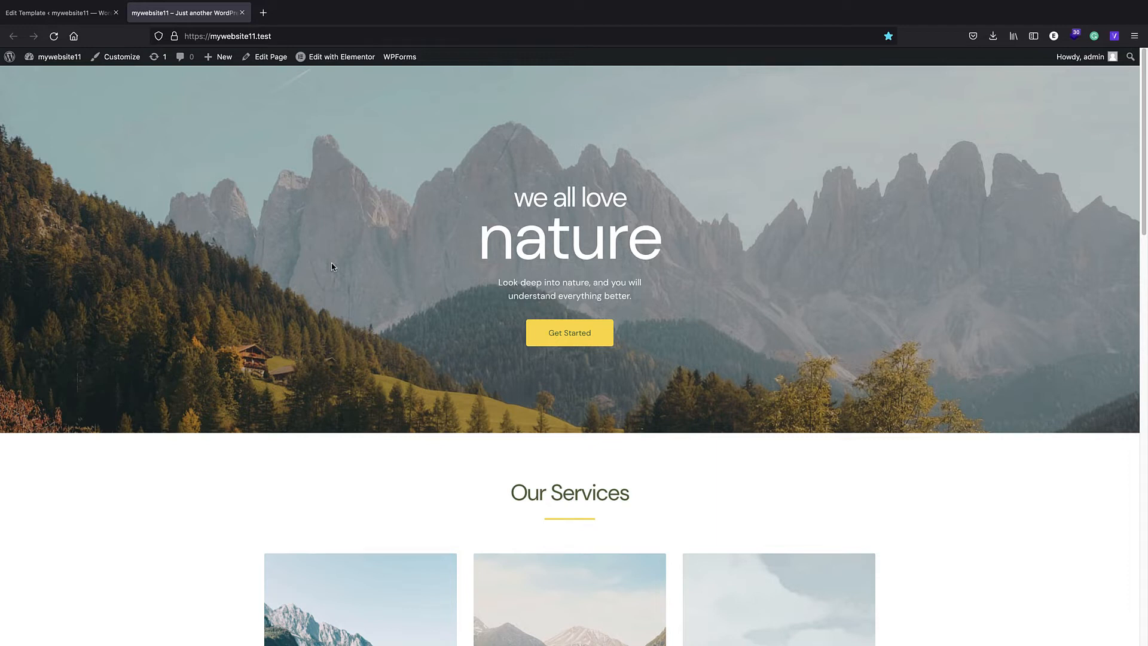
- Return to the header template, title it "my header" and update it
{"action": "left_click", "coordinate": [57, 13]}
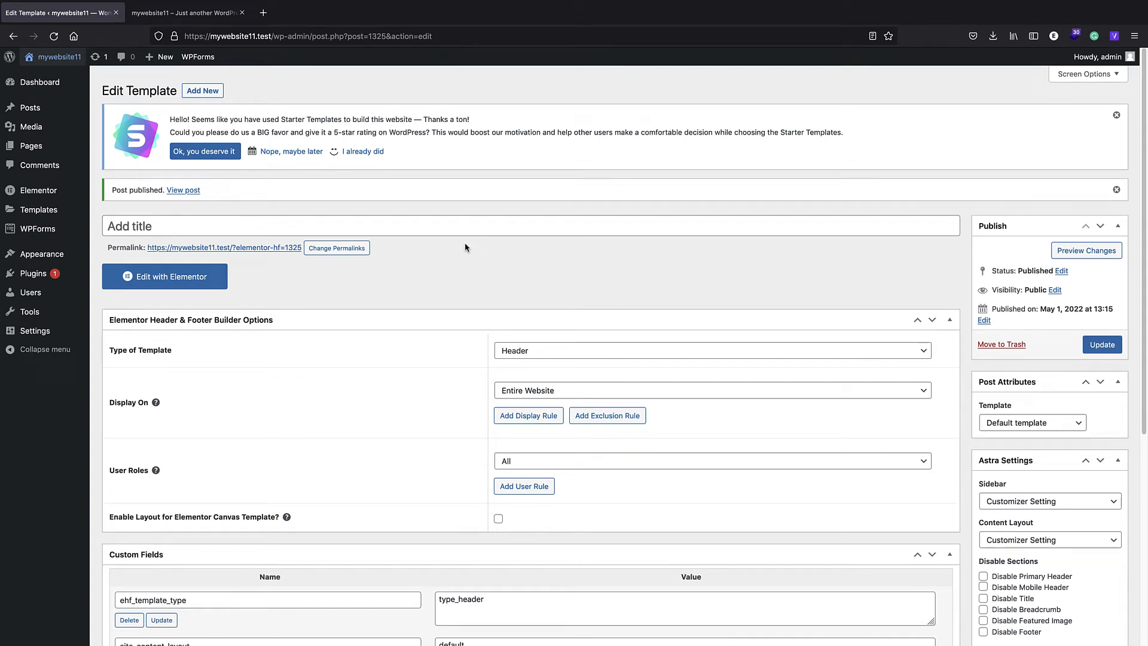
{"action": "left_click", "coordinate": [145, 224]}
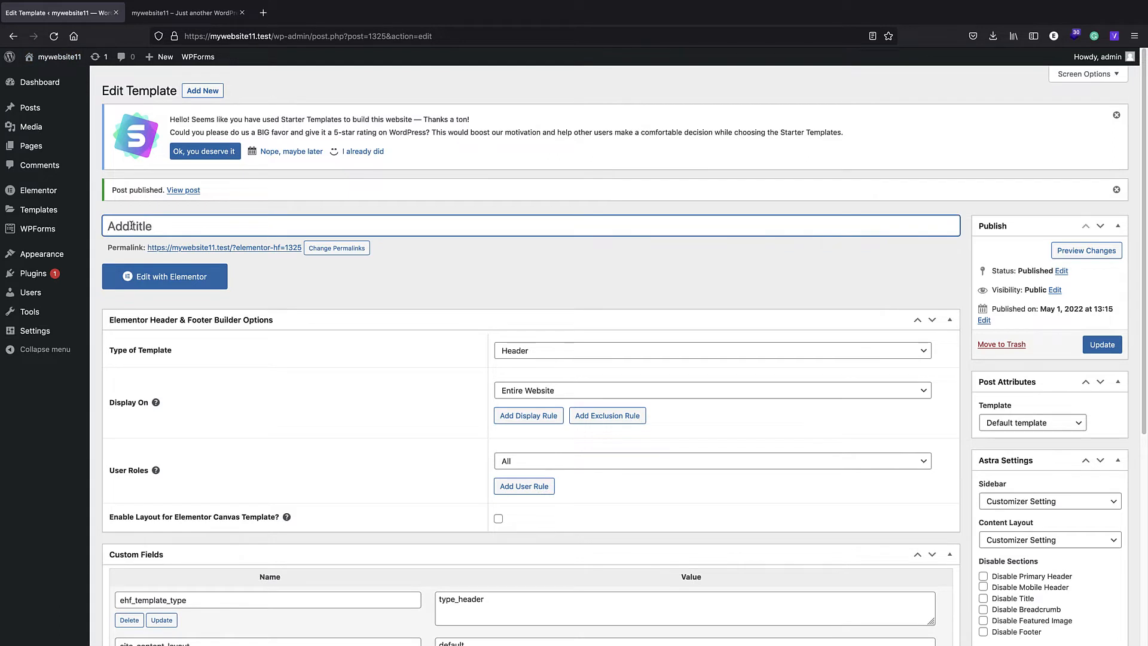
{"action": "type", "text": "my header"}
{"action": "left_click", "coordinate": [1099, 345]}
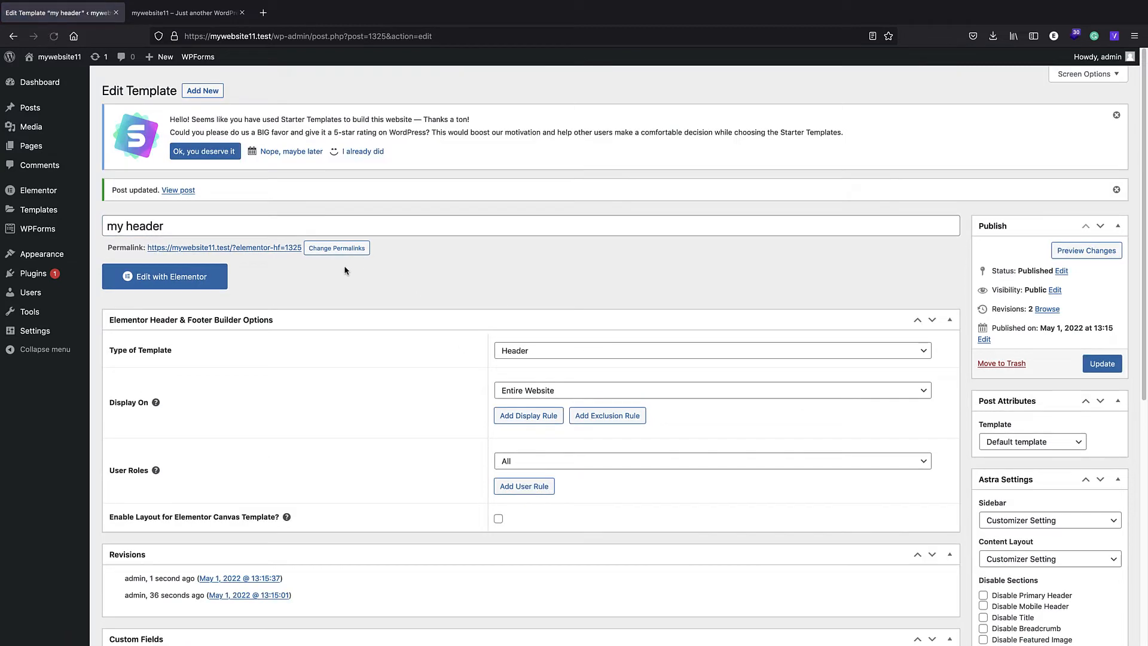
- Open the template in the Elementor editor, with the Navigator docked and the Basic widget category collapsed
{"action": "left_click", "coordinate": [176, 278]}
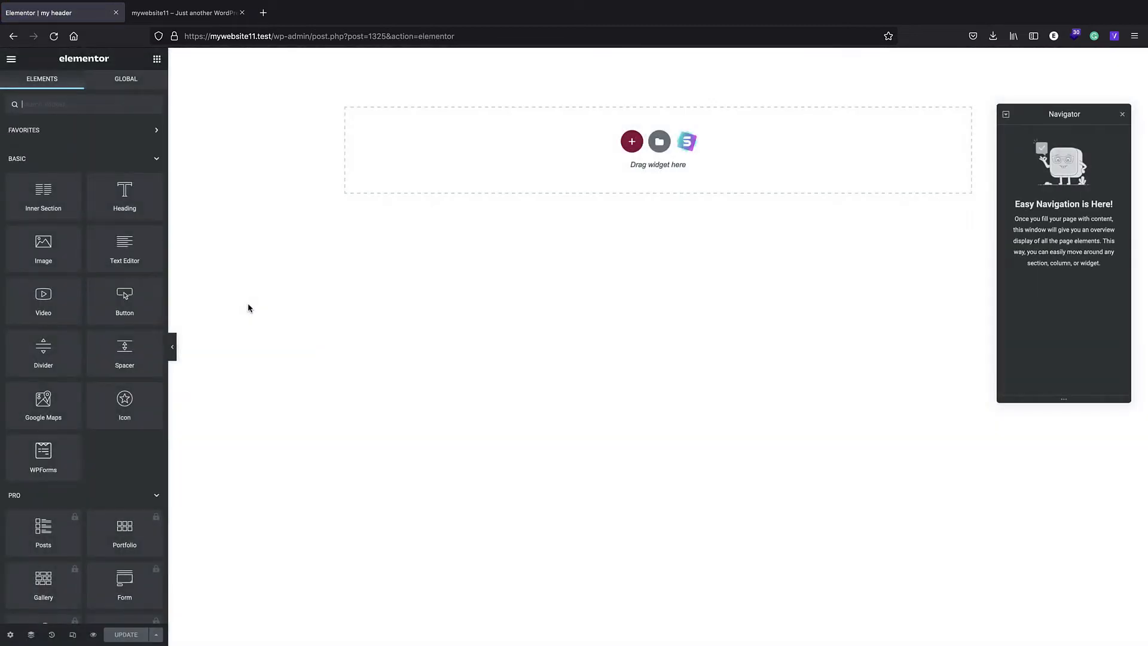
{"action": "left_click_drag", "start_coordinate": [1082, 116], "coordinate": [1136, 120]}
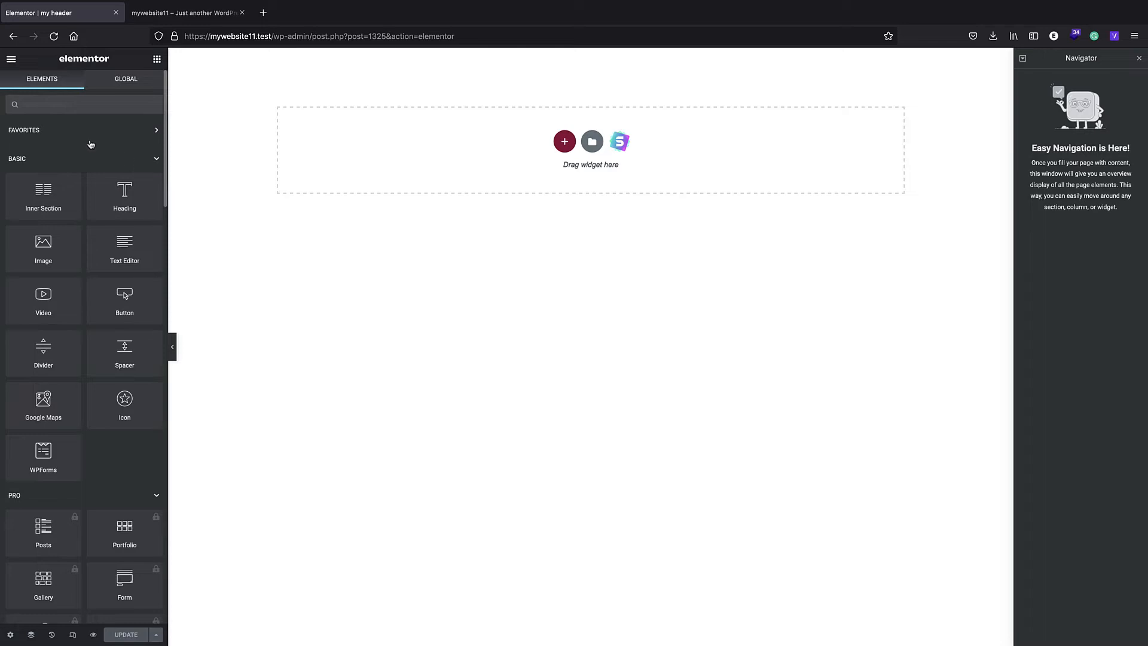
{"action": "left_click", "coordinate": [71, 158]}
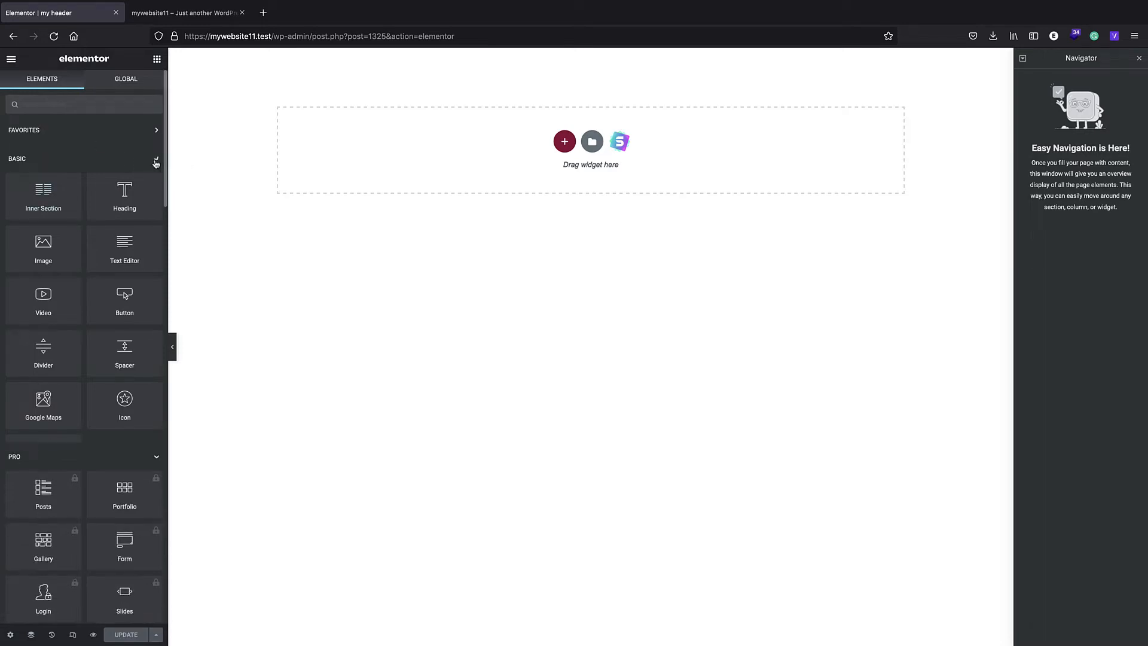
- Add a two-column section with a narrow first and wide second column, and place the Site Logo widget in the narrow one
{"action": "left_click", "coordinate": [153, 189]}
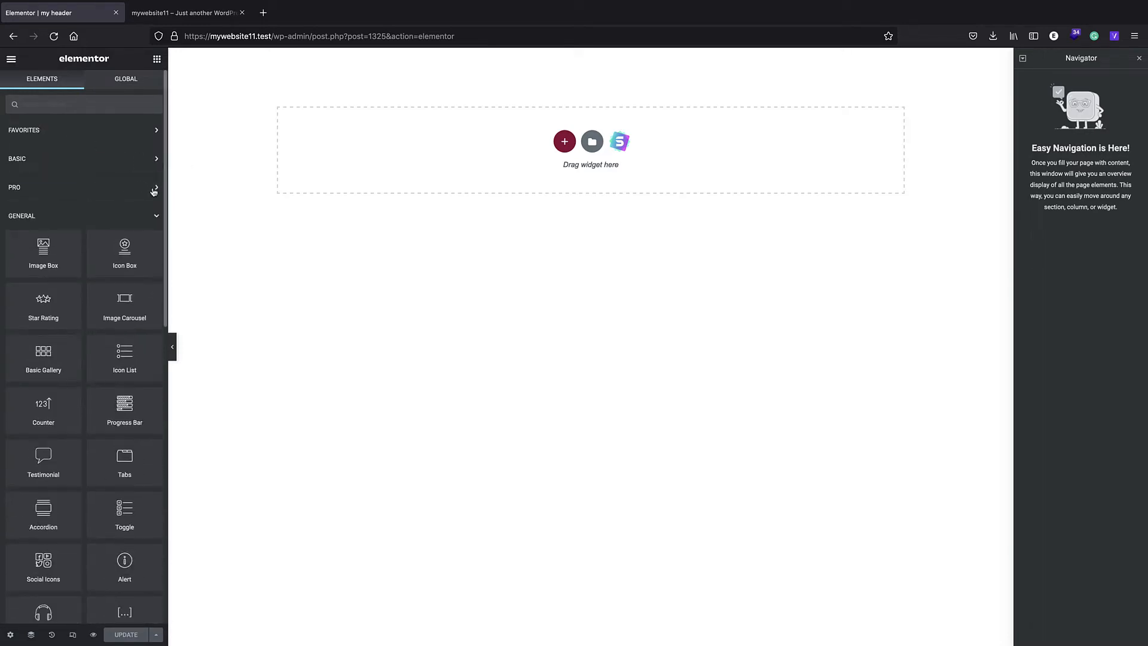
{"action": "left_click", "coordinate": [158, 215]}
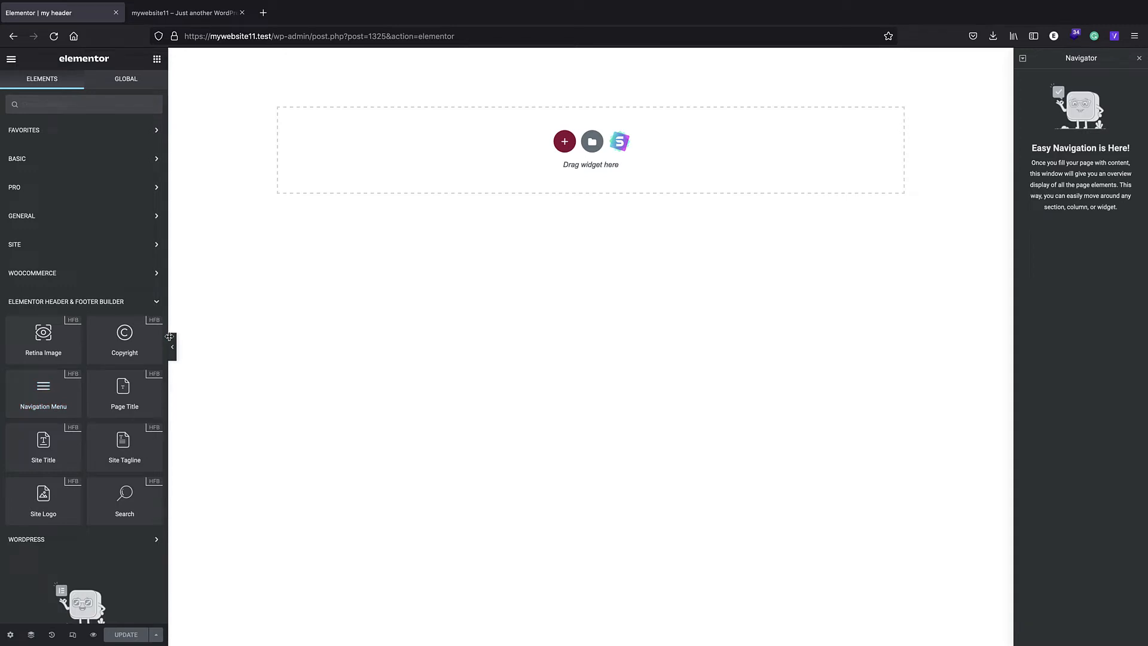
{"action": "left_click", "coordinate": [563, 144]}
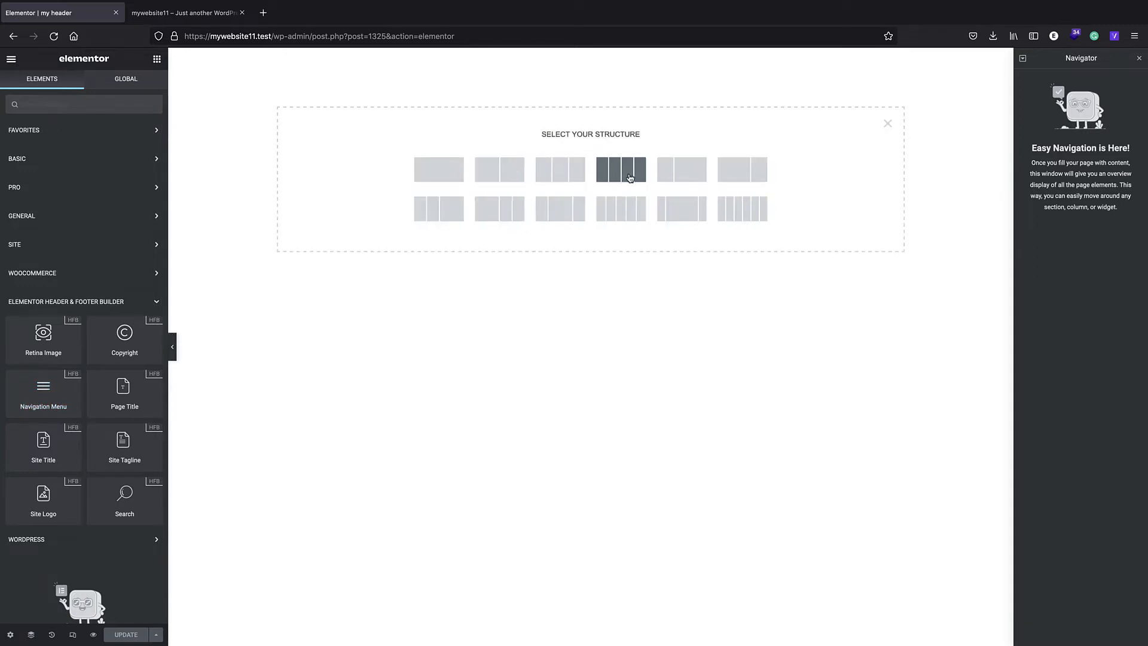
{"action": "left_click", "coordinate": [696, 168]}
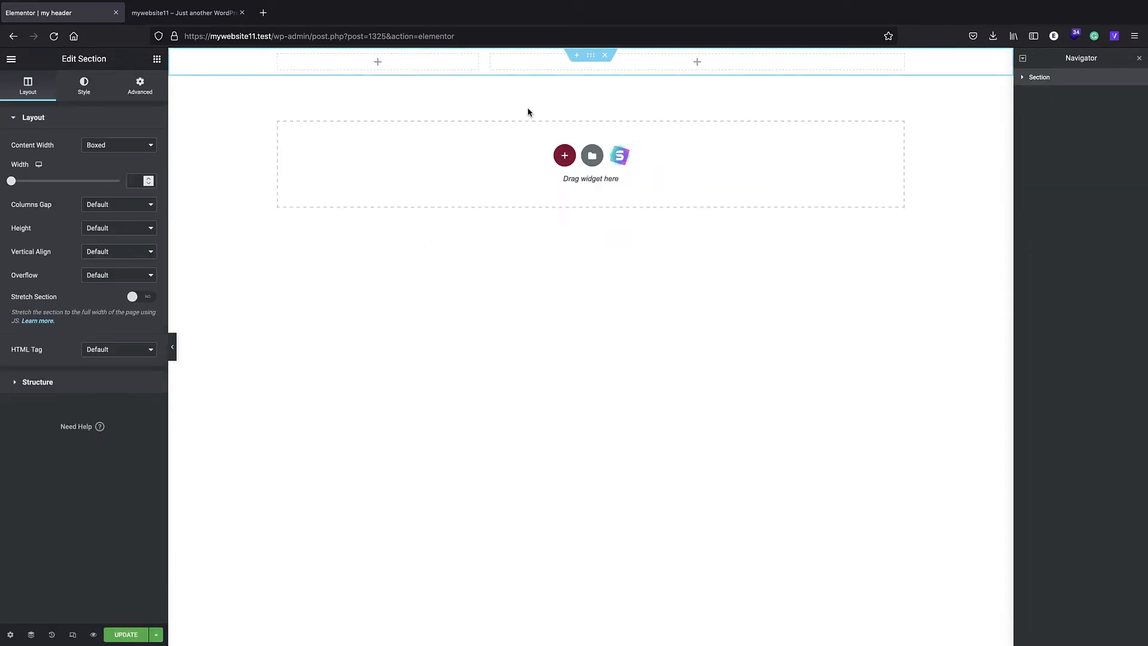
{"action": "left_click", "coordinate": [156, 59]}
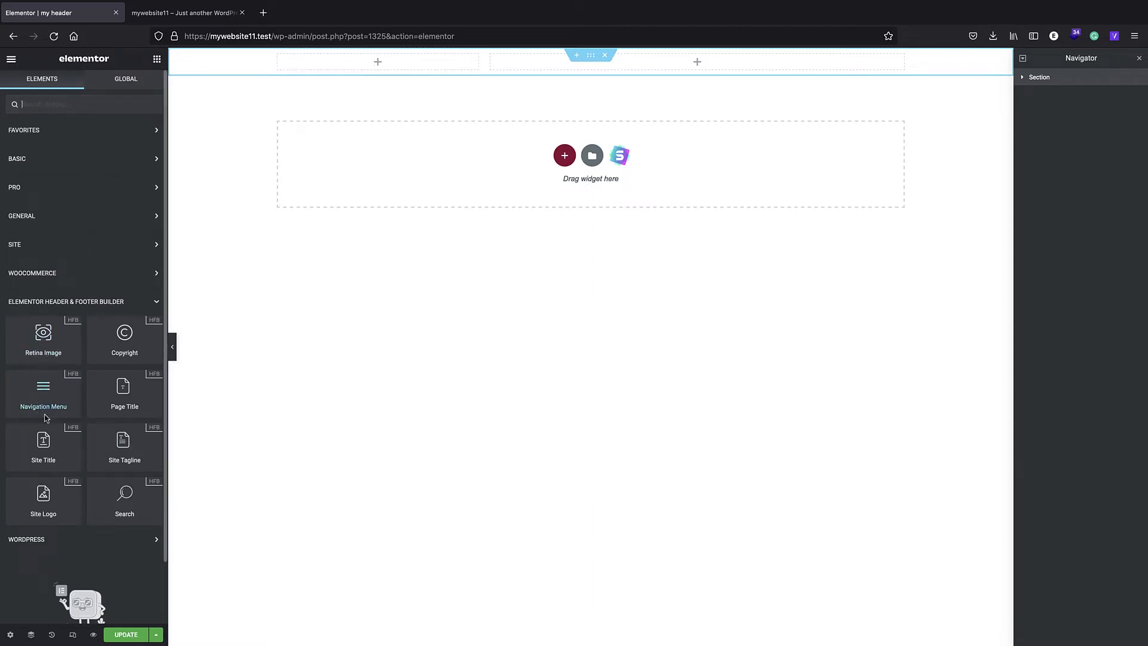
{"action": "left_click_drag", "start_coordinate": [43, 491], "coordinate": [390, 60]}
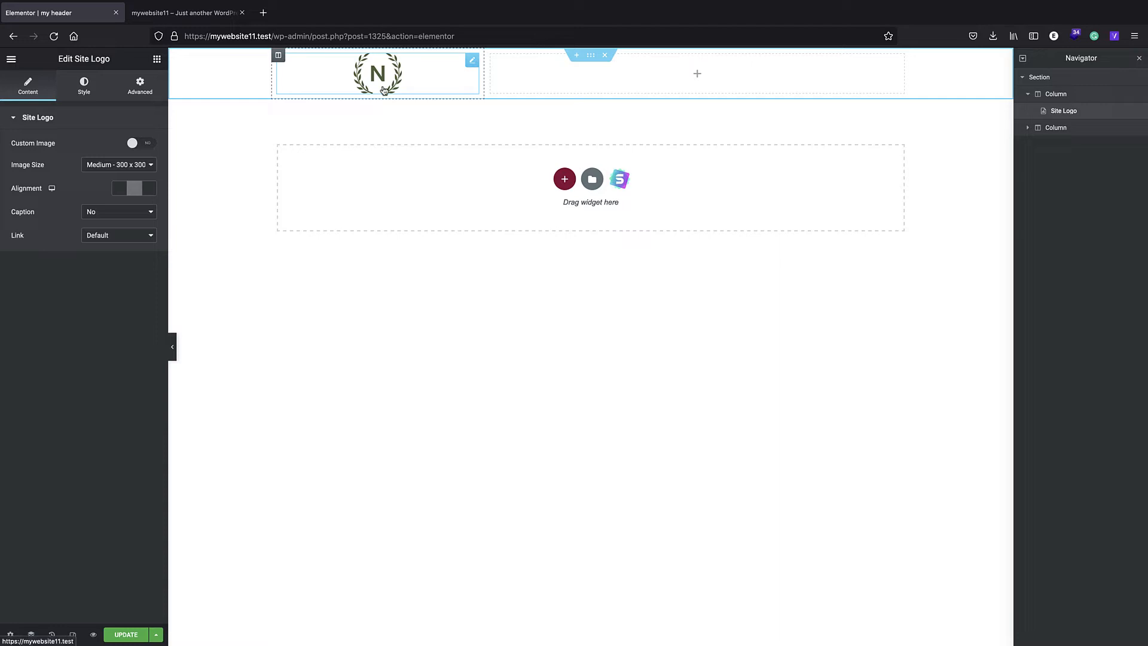
- Try the site logo's custom image option and its right and left alignments, returning to center alignment without a custom image
{"action": "left_click", "coordinate": [142, 144]}
{"action": "left_click", "coordinate": [136, 144]}
{"action": "left_click", "coordinate": [149, 190]}
{"action": "left_click", "coordinate": [123, 190]}
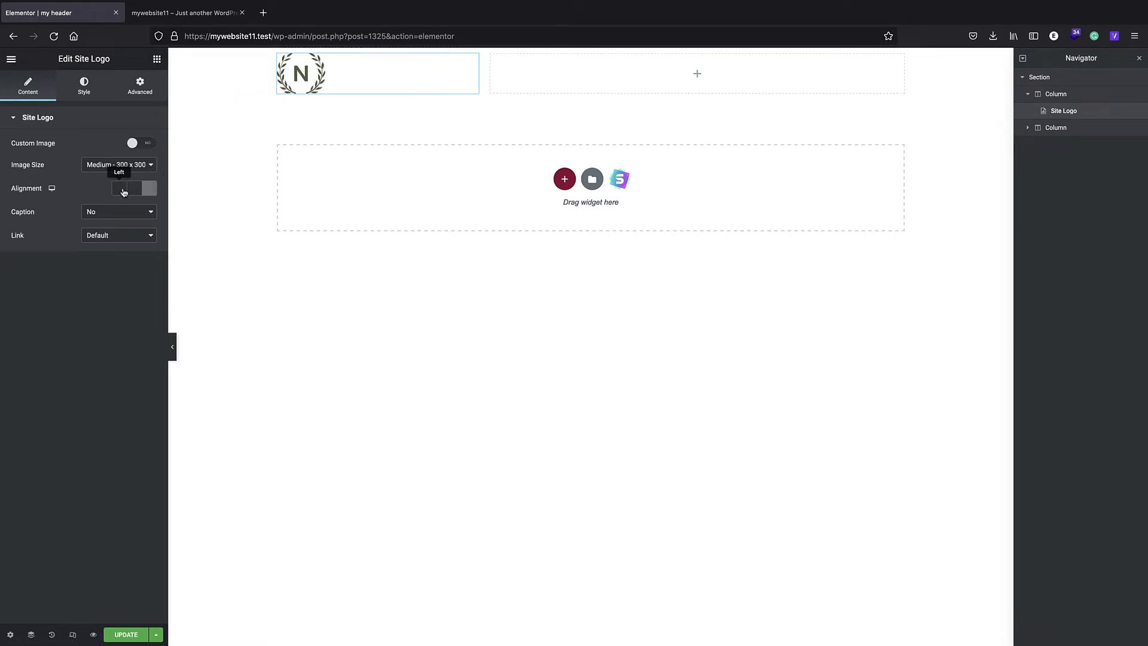
{"action": "left_click", "coordinate": [135, 189]}
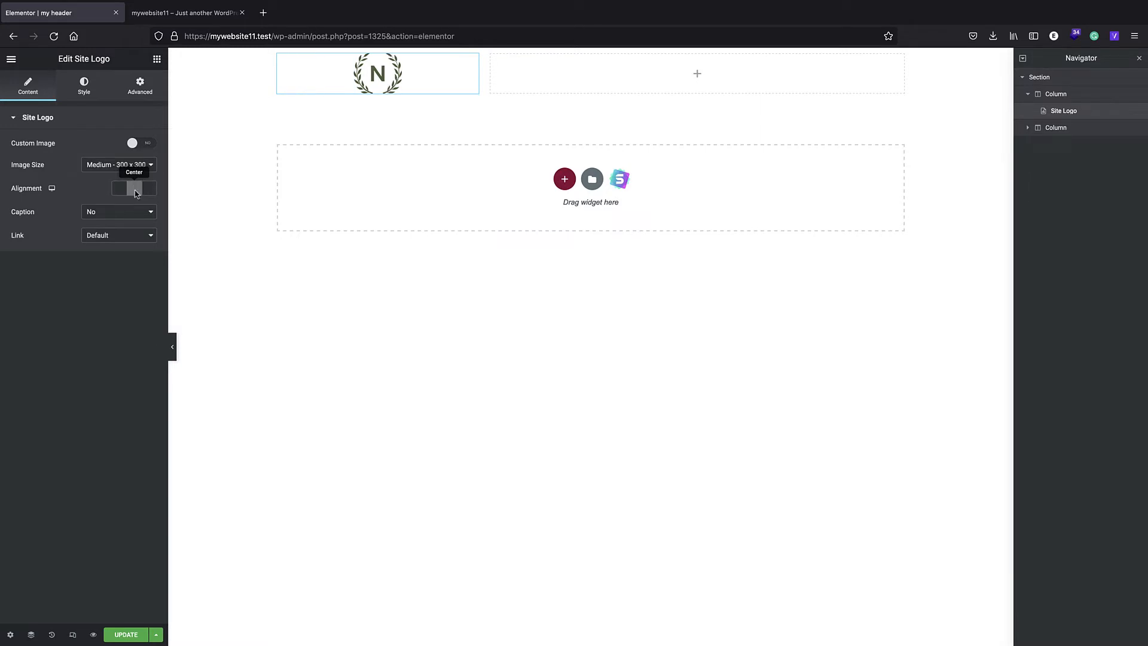
{"action": "left_click", "coordinate": [123, 237]}
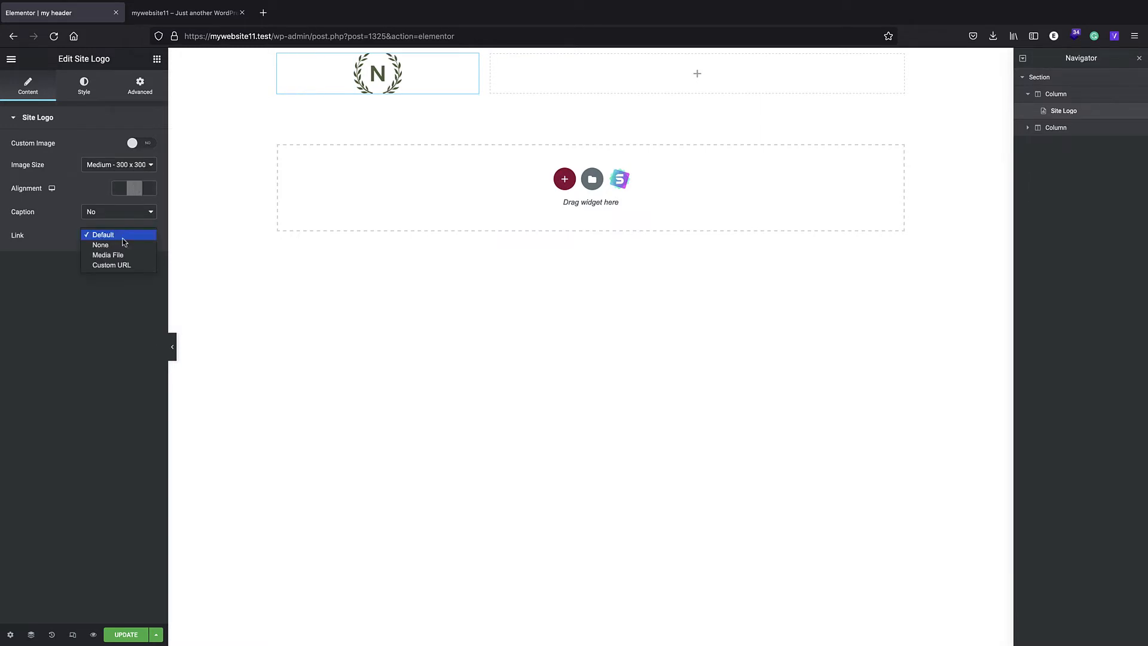
{"action": "left_click", "coordinate": [118, 265]}
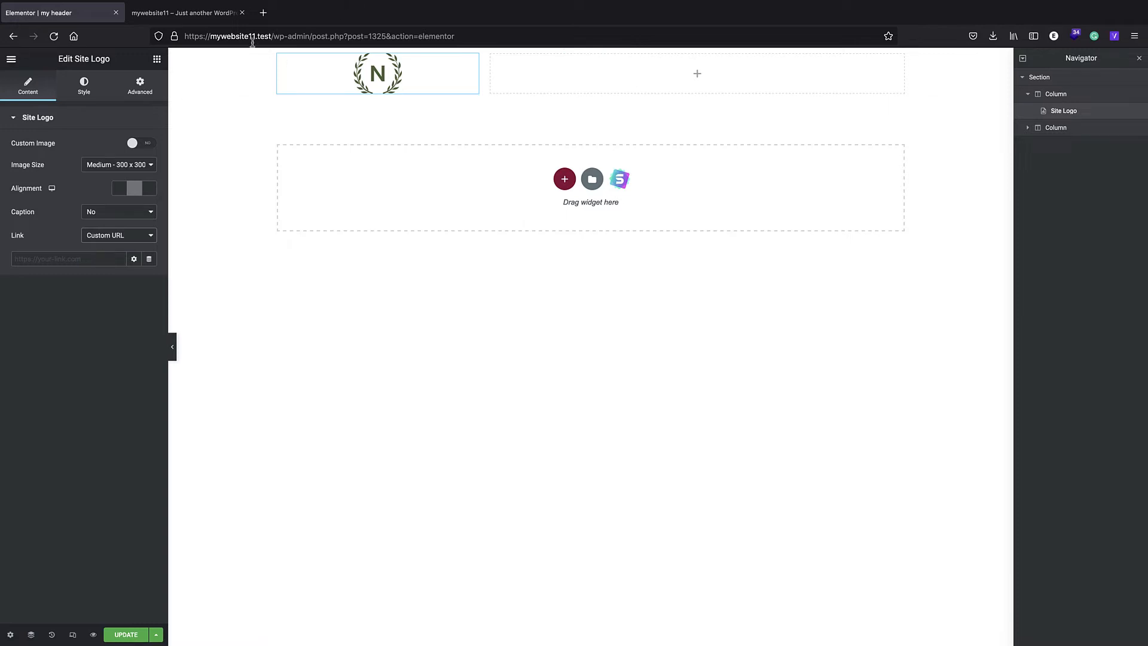
{"action": "left_click_drag", "start_coordinate": [272, 35], "coordinate": [177, 37]}
{"action": "key", "text": "ctrl+c"}
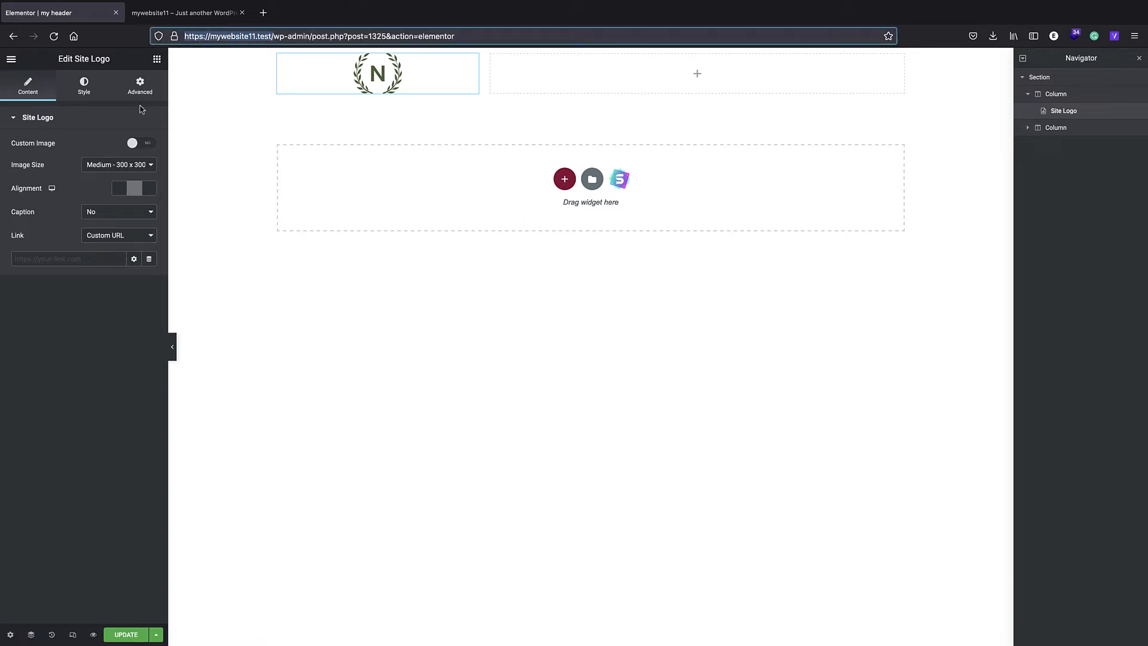
{"action": "left_click", "coordinate": [67, 263]}
{"action": "key", "text": "ctrl+v"}
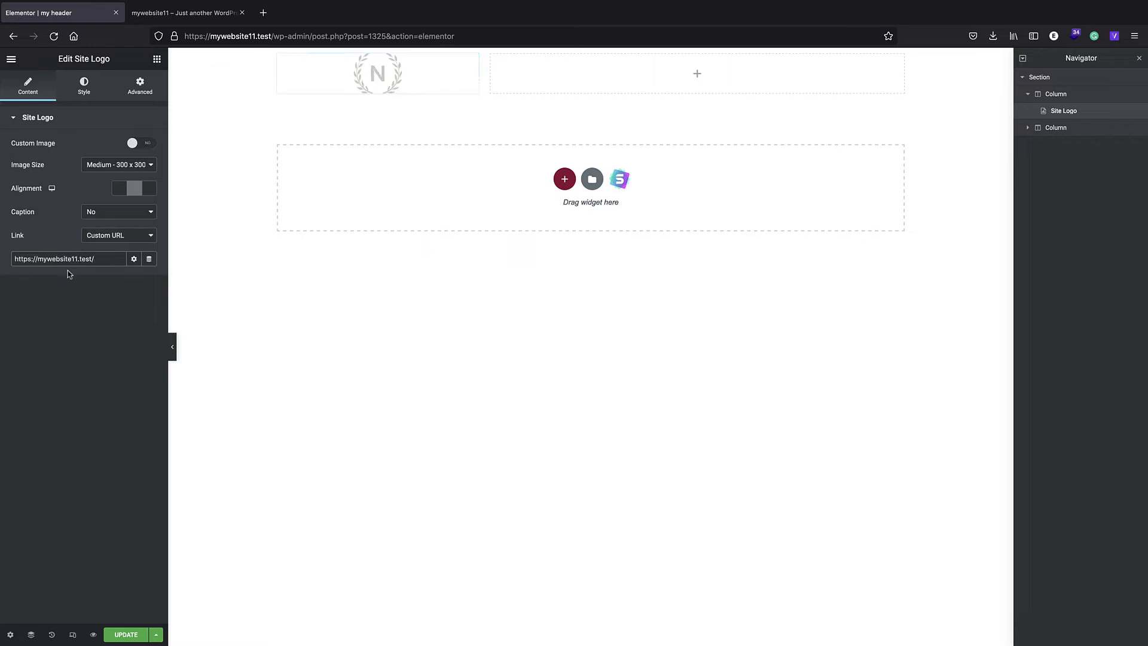
{"action": "left_click", "coordinate": [132, 635]}
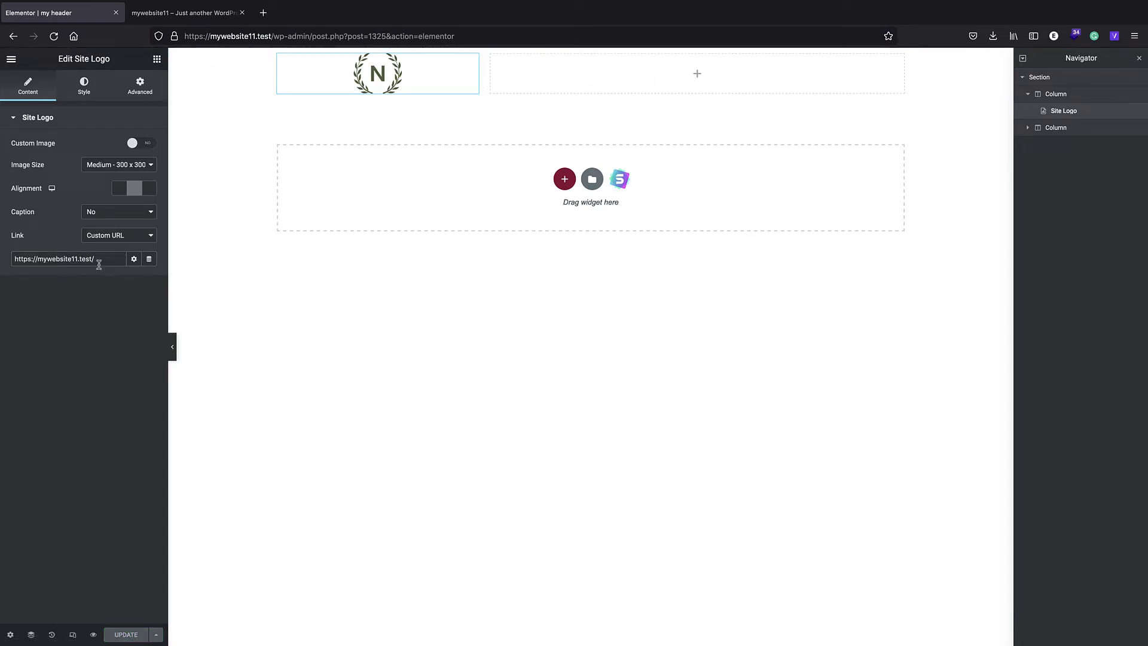
- Place the Navigation Menu widget in the wide column and update the template
{"action": "left_click", "coordinate": [664, 77]}
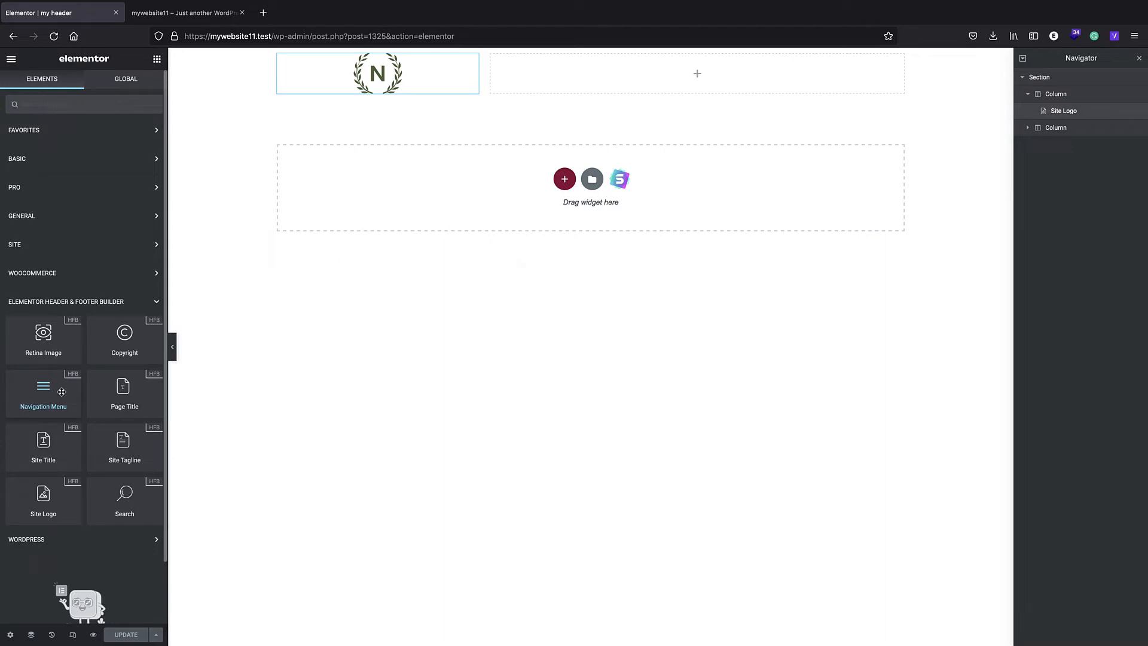
{"action": "left_click_drag", "start_coordinate": [55, 395], "coordinate": [644, 90]}
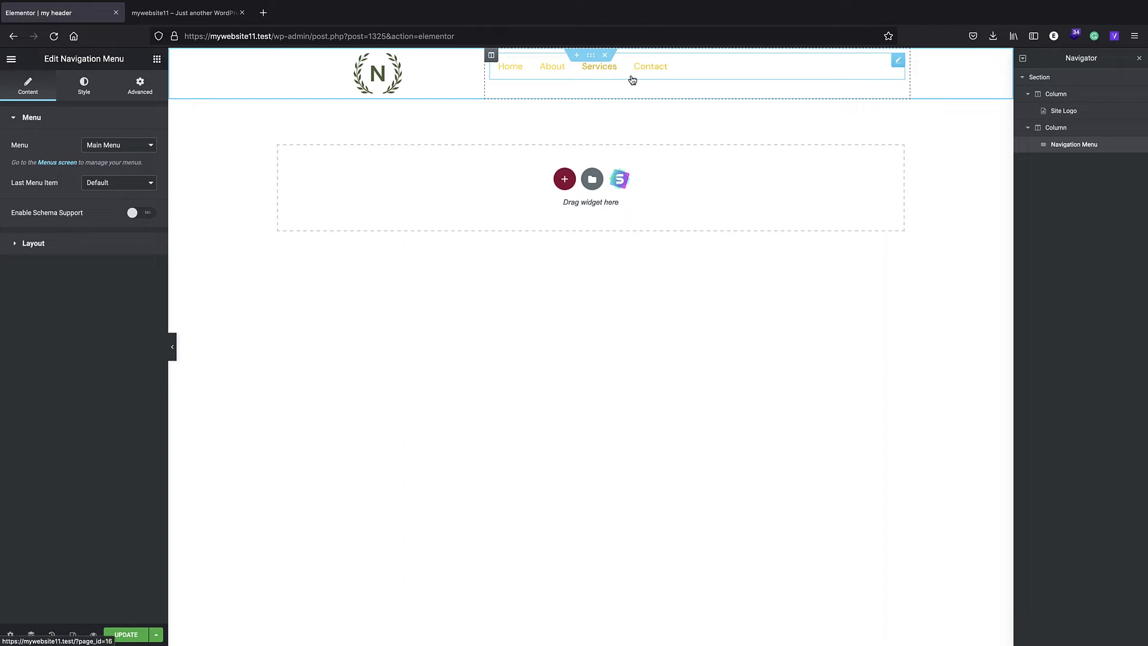
{"action": "left_click", "coordinate": [120, 636]}
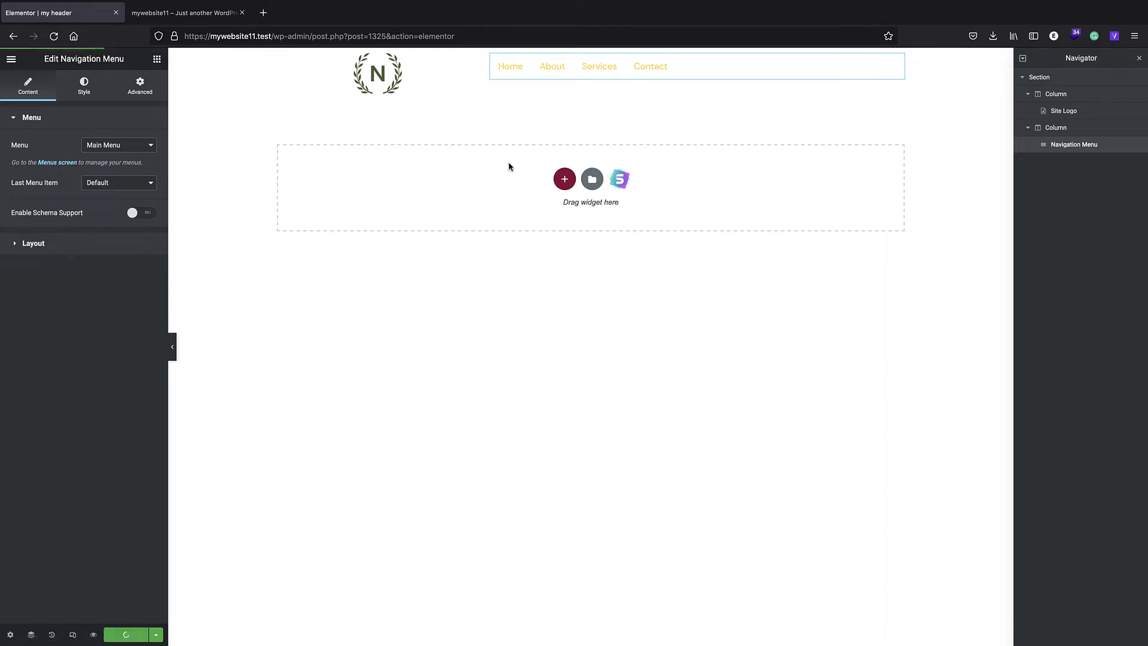
- Open the live site's theme customizer in the other tab, switch the global color palette to Palette 2 and publish
{"action": "left_click", "coordinate": [177, 14]}
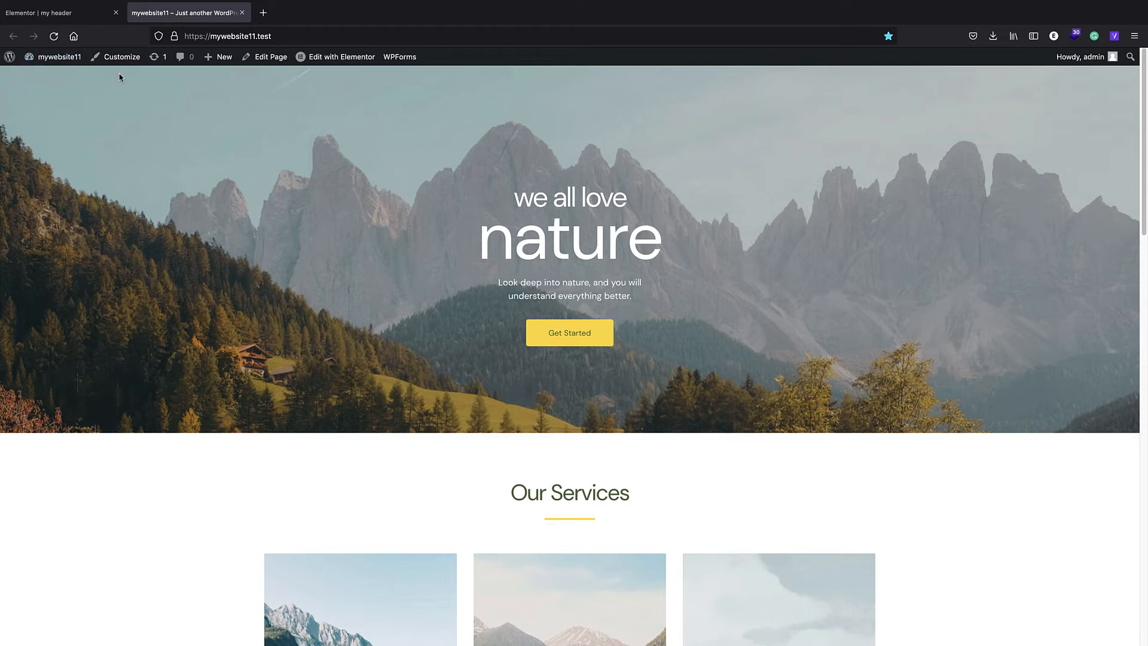
{"action": "left_click", "coordinate": [137, 63]}
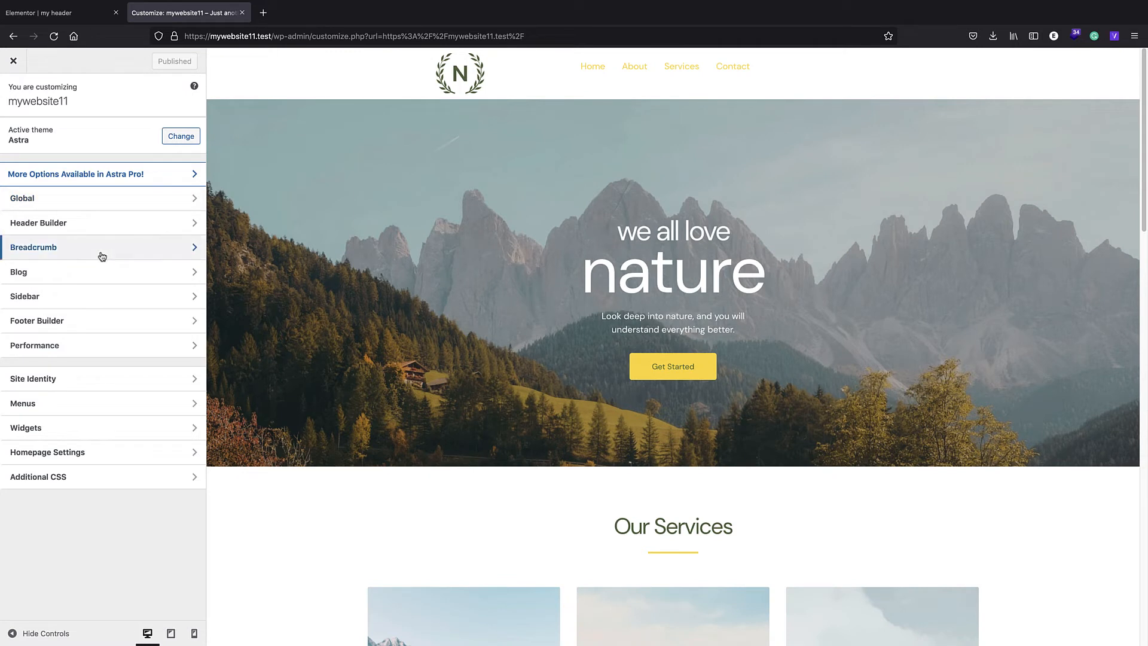
{"action": "left_click", "coordinate": [78, 200]}
{"action": "left_click", "coordinate": [77, 151]}
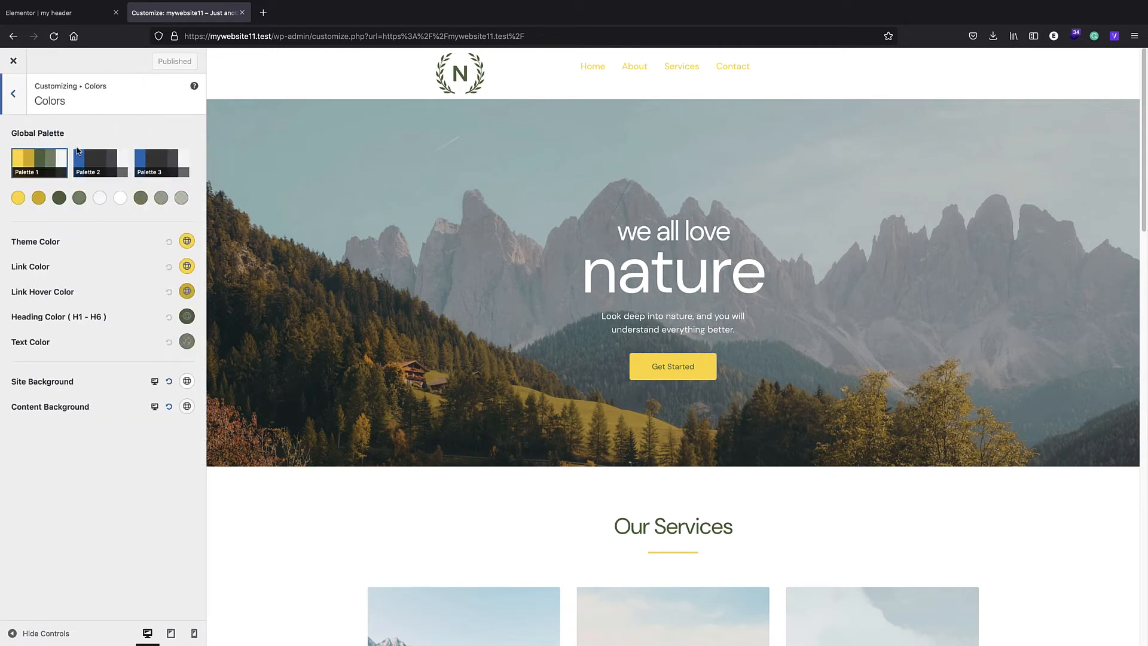
{"action": "left_click", "coordinate": [105, 163]}
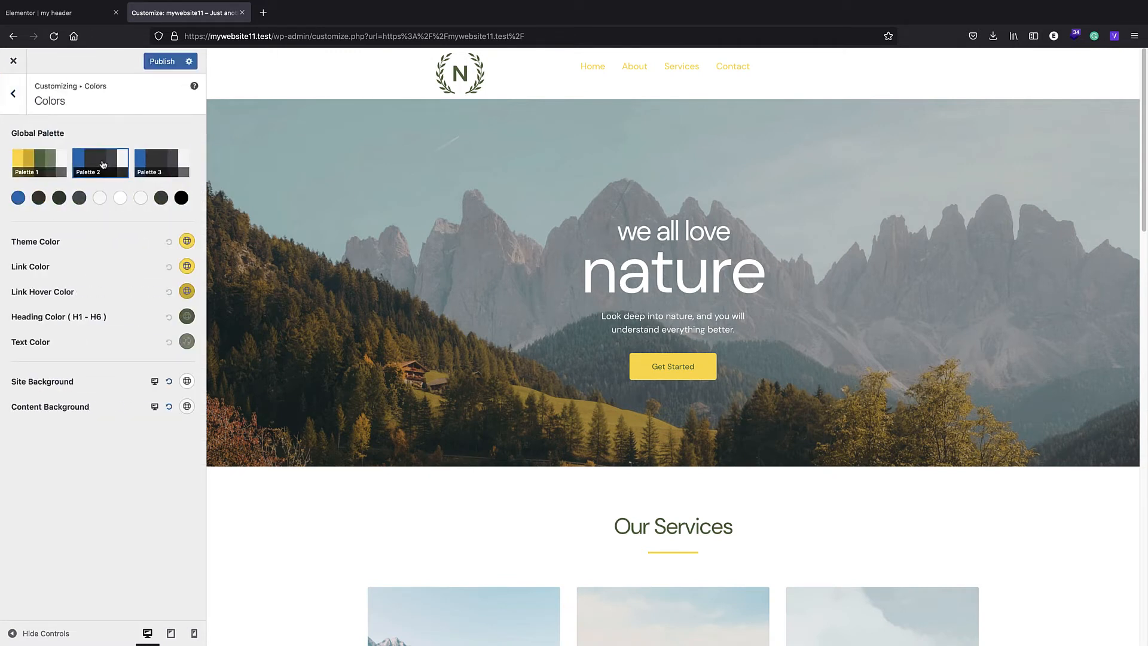
- Return to the header template's Elementor editor and reload it
{"action": "left_click", "coordinate": [50, 14]}
{"action": "left_click", "coordinate": [215, 37]}
{"action": "key", "text": "Return"}
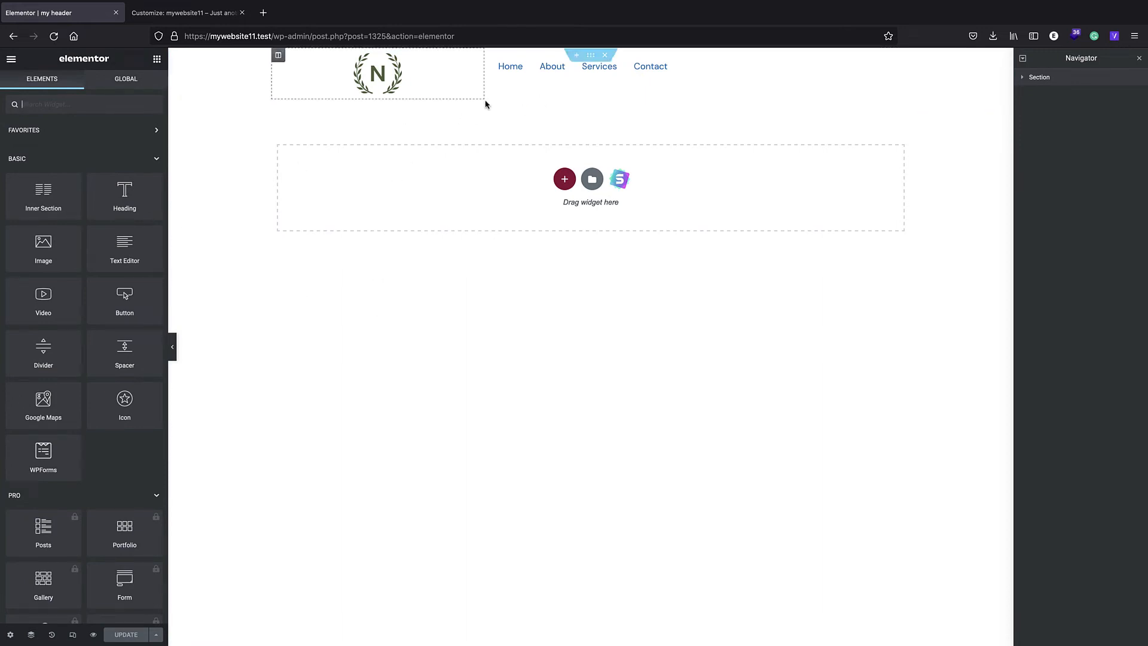
- Keep Main Menu as the navigation widget's menu and set its last menu item to Button
{"action": "left_click", "coordinate": [512, 79]}
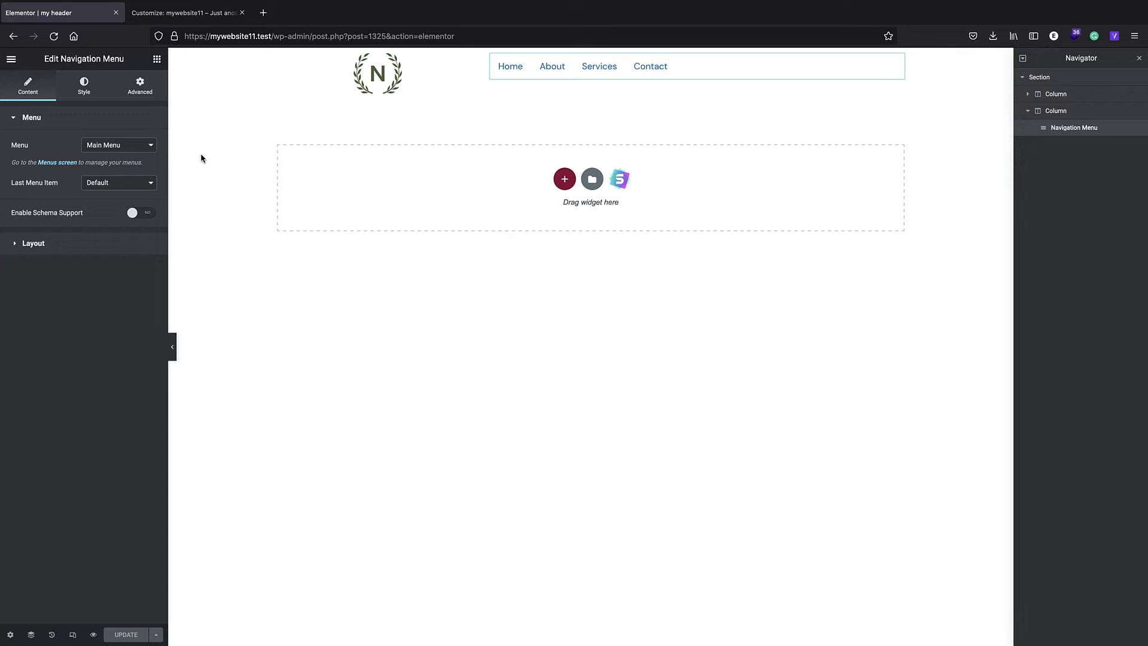
{"action": "left_click", "coordinate": [155, 146]}
{"action": "left_click", "coordinate": [103, 147]}
{"action": "left_click", "coordinate": [88, 184]}
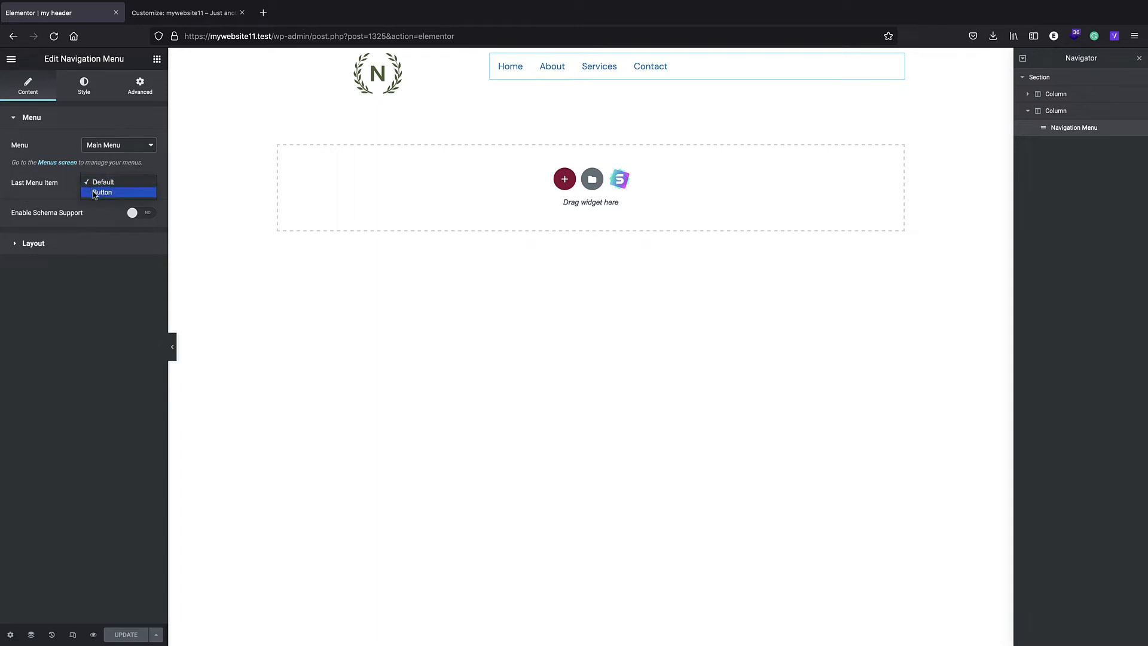
{"action": "left_click", "coordinate": [93, 192]}
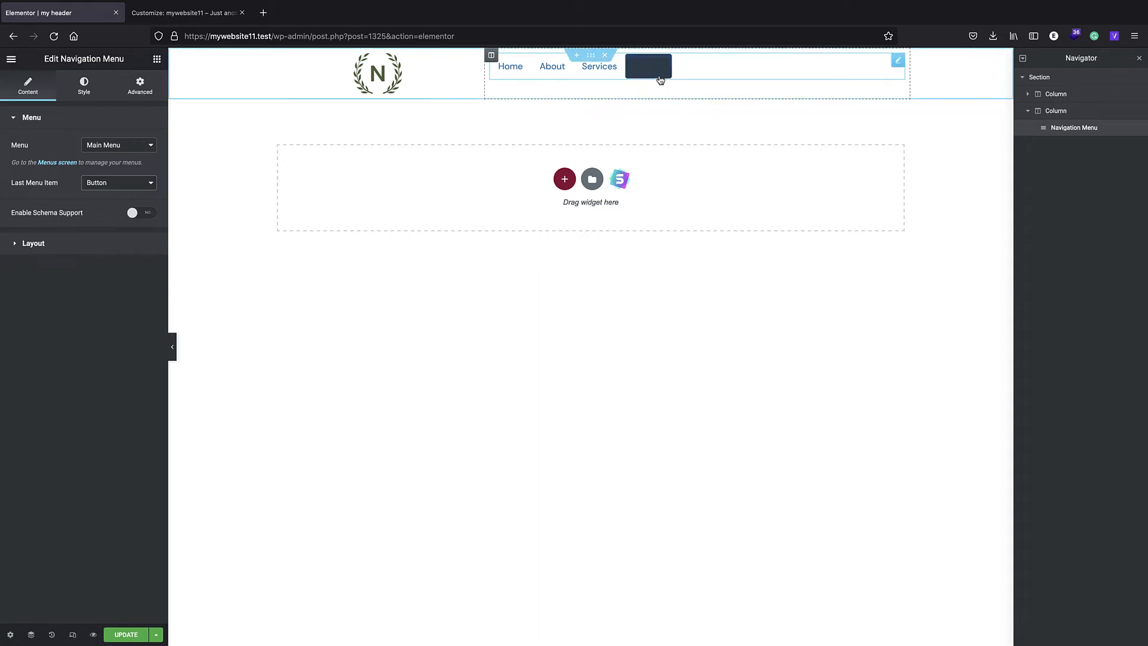
- Open the navigation menu's button styling and set the background type to Classic
{"action": "left_click", "coordinate": [33, 244]}
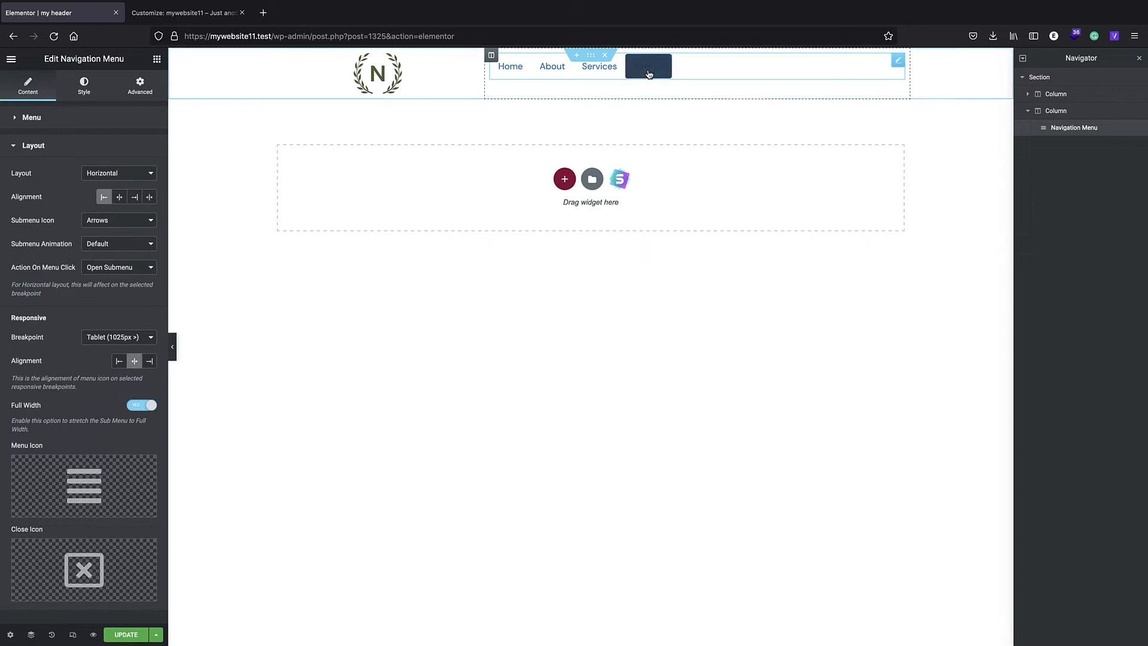
{"action": "left_click", "coordinate": [81, 88]}
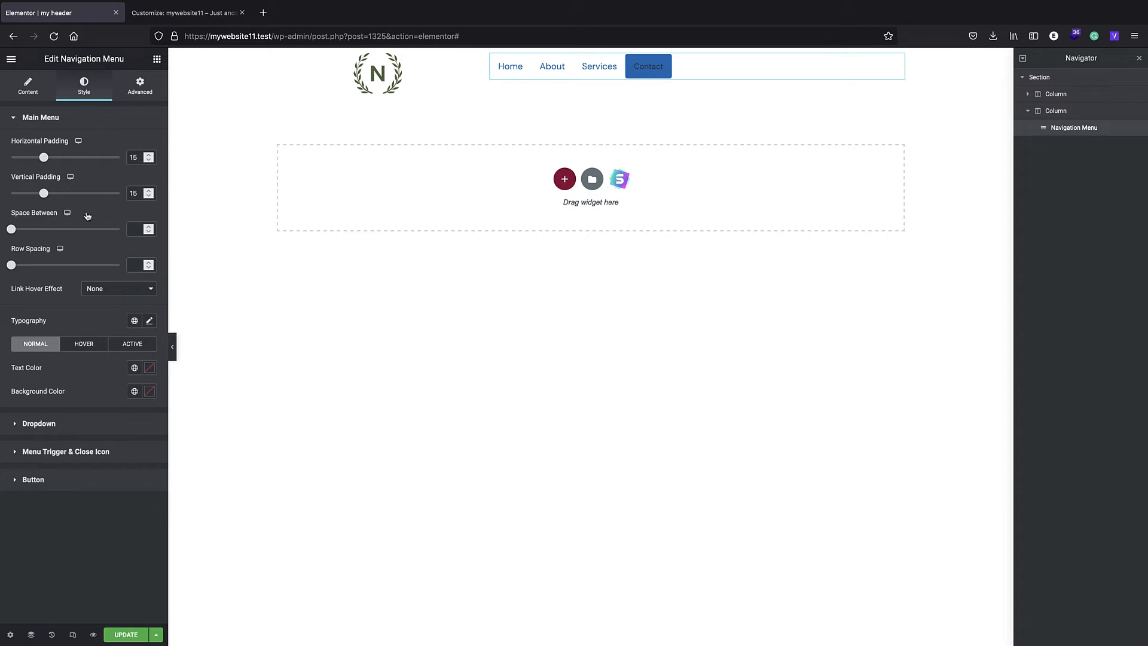
{"action": "left_click", "coordinate": [51, 481]}
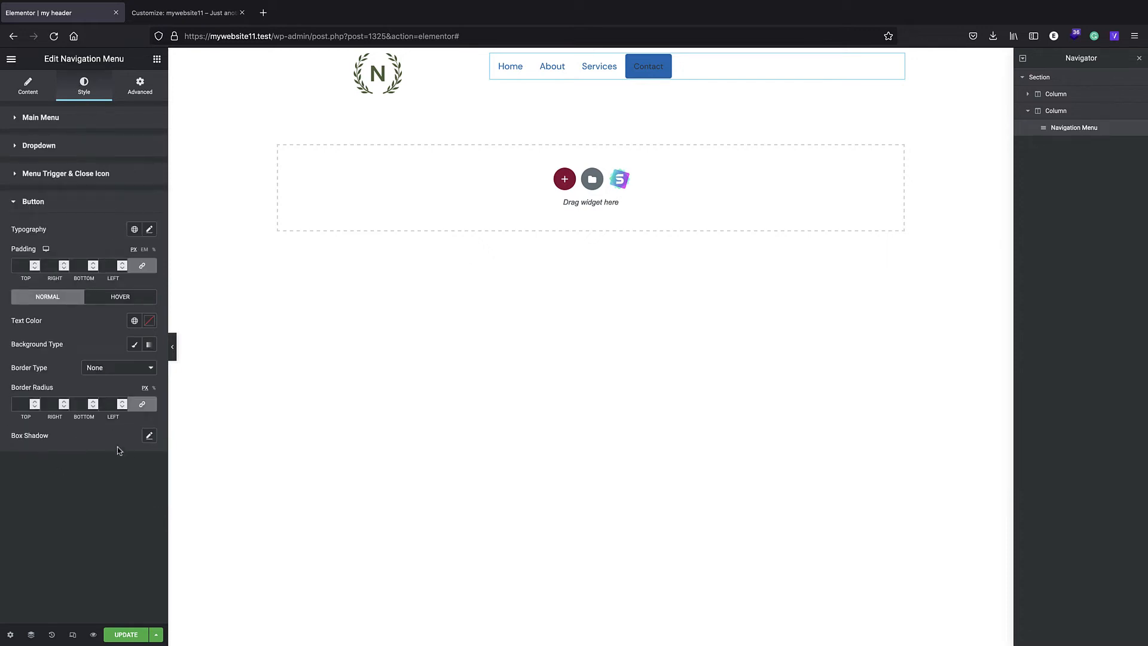
{"action": "left_click", "coordinate": [135, 345]}
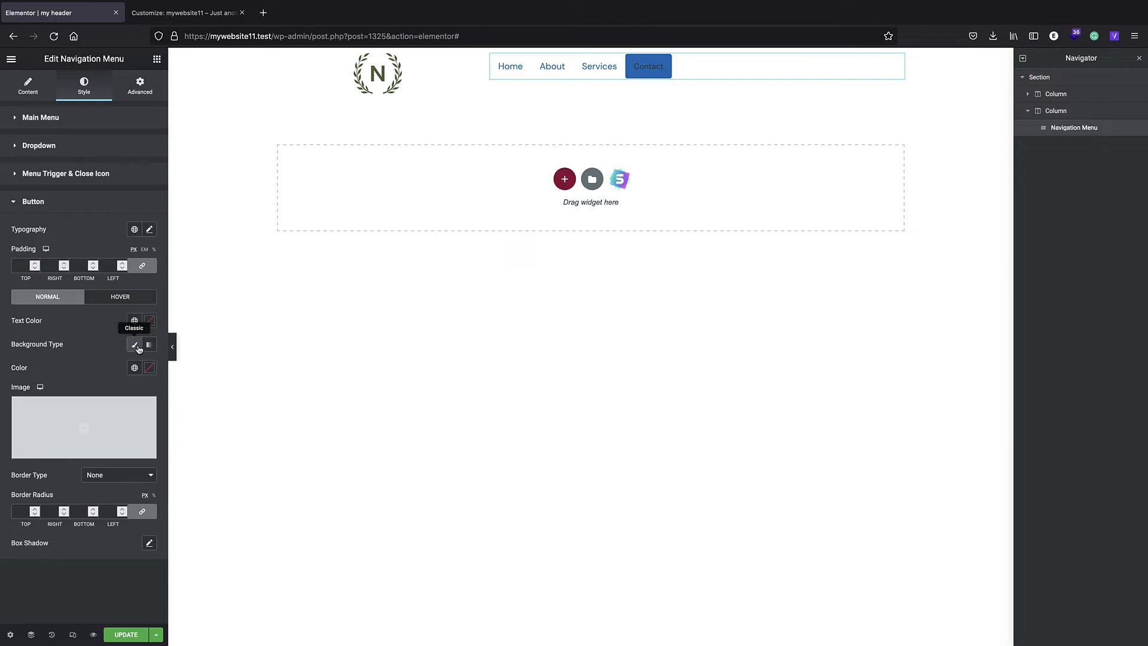
{"action": "left_click", "coordinate": [149, 344]}
{"action": "left_click", "coordinate": [135, 344]}
- Set the menu button's background color to light green #A5E99A and update the template
{"action": "left_click", "coordinate": [150, 367]}
{"action": "left_click", "coordinate": [50, 448]}
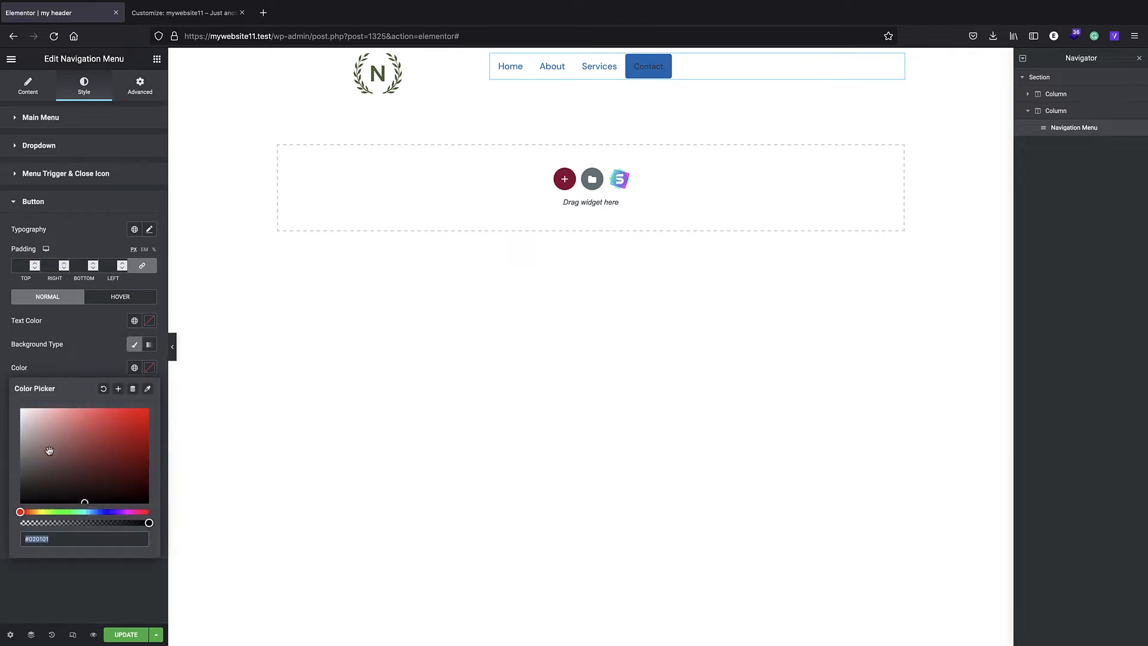
{"action": "left_click", "coordinate": [59, 512]}
{"action": "left_click_drag", "start_coordinate": [50, 425], "coordinate": [60, 419]}
{"action": "left_click", "coordinate": [91, 243]}
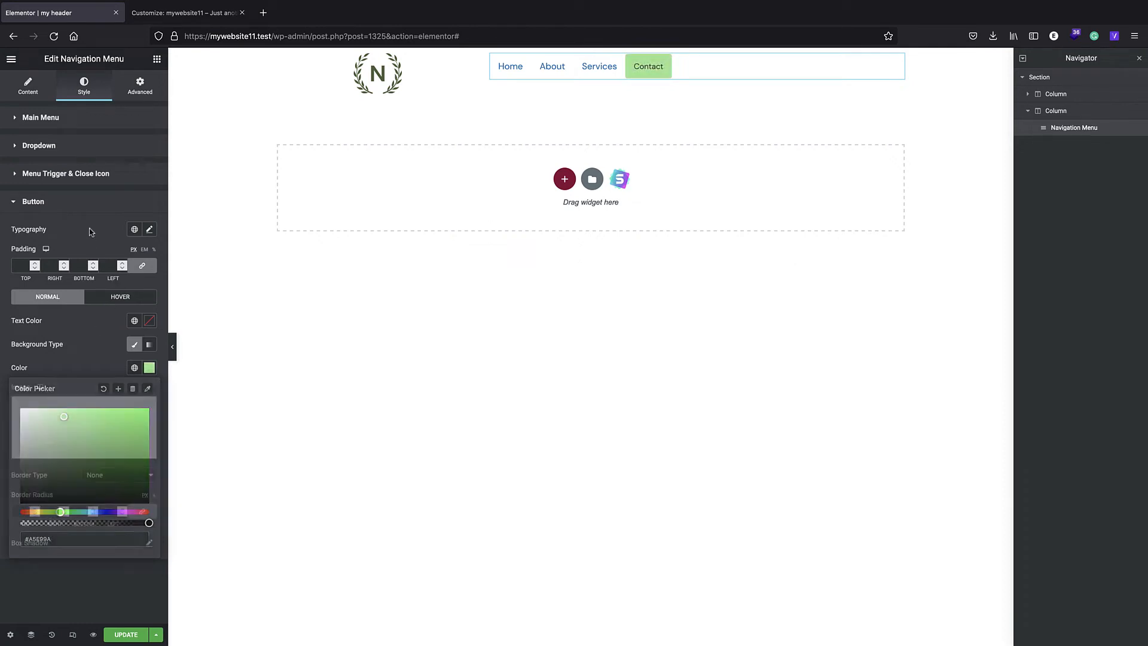
{"action": "left_click", "coordinate": [118, 635]}
- Open the navigation menu's layout settings and try the Vertical layout
{"action": "left_click", "coordinate": [44, 89]}
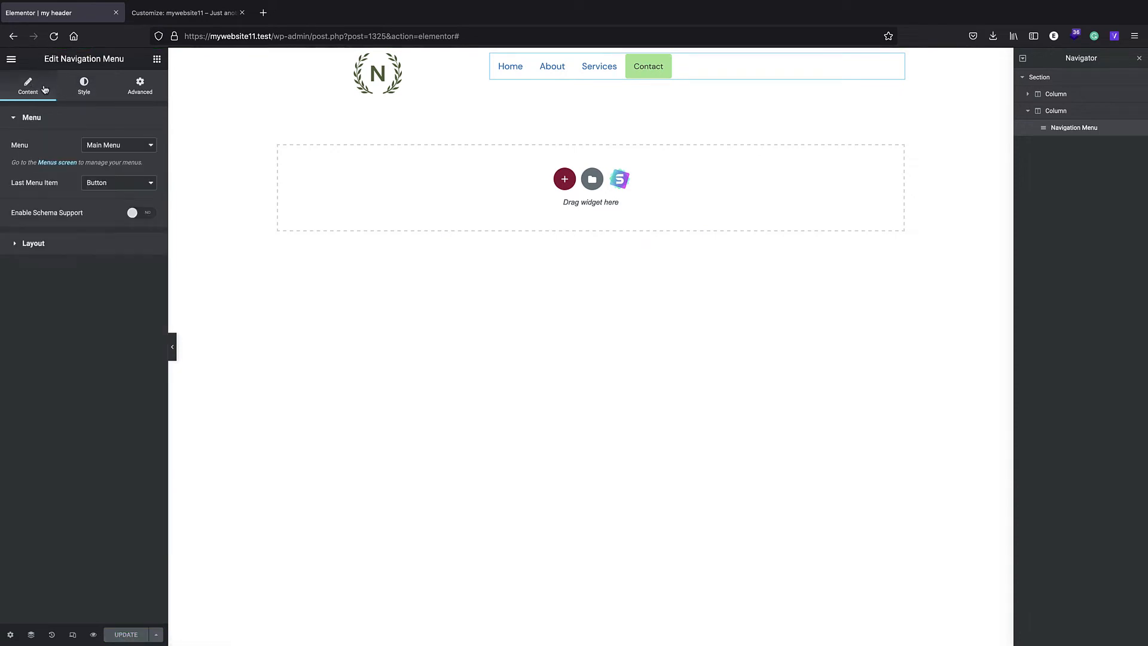
{"action": "left_click", "coordinate": [33, 248]}
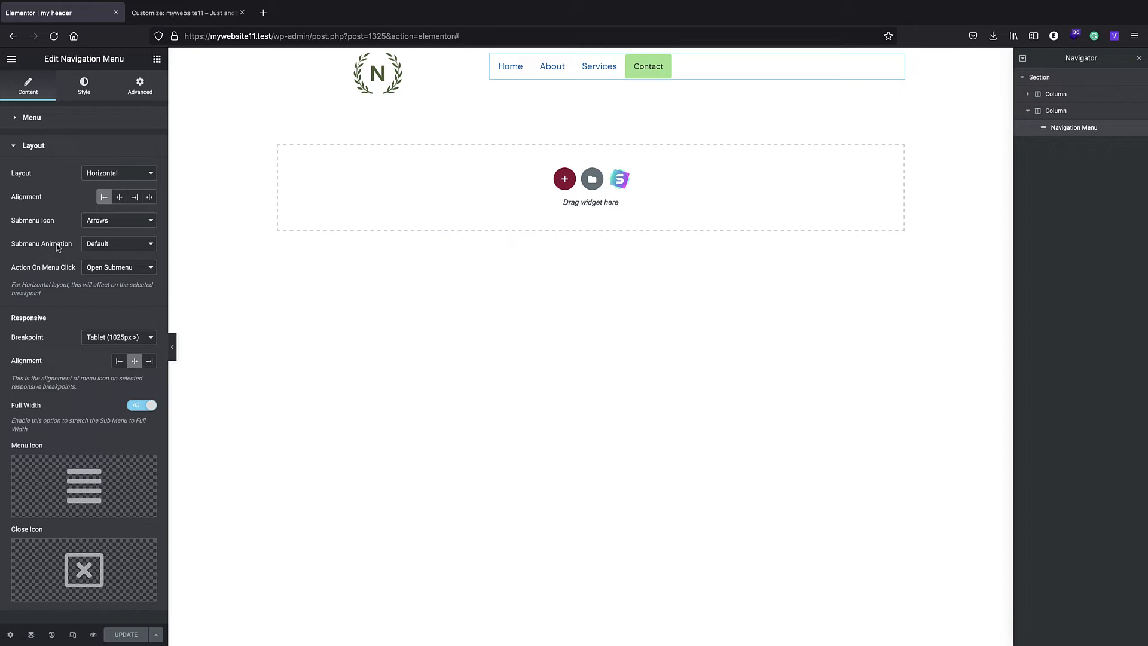
{"action": "left_click", "coordinate": [117, 174]}
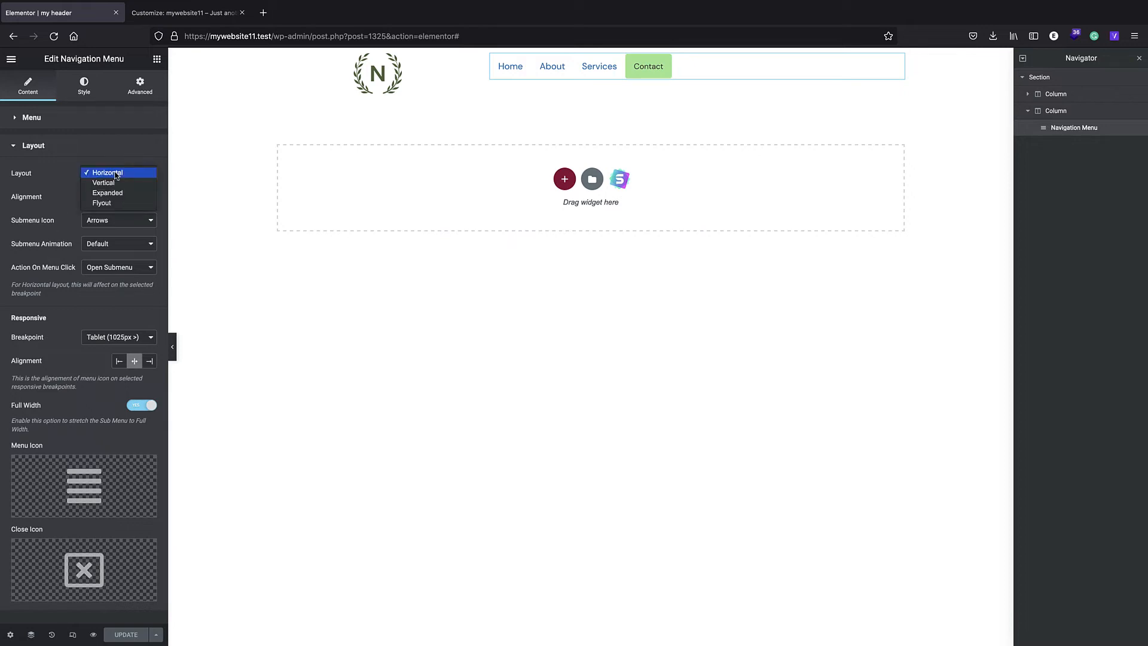
{"action": "left_click", "coordinate": [117, 174]}
{"action": "left_click", "coordinate": [118, 173]}
{"action": "left_click", "coordinate": [117, 182]}
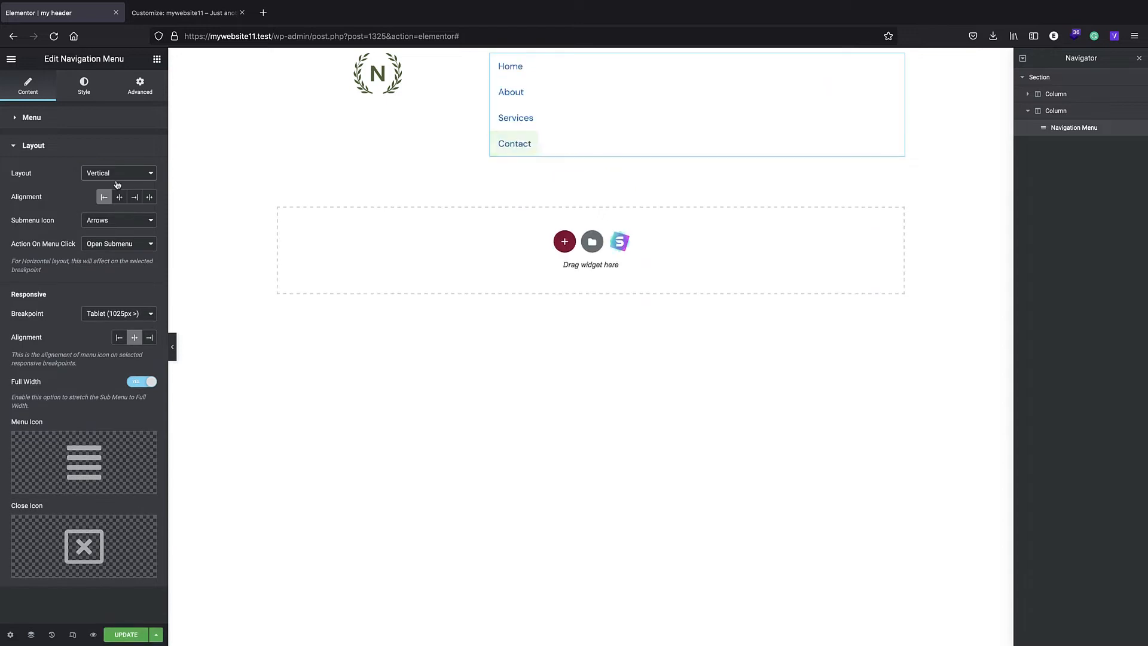
- Try the Expanded layout for the navigation menu and toggle its hamburger menu in the preview
{"action": "left_click", "coordinate": [117, 175]}
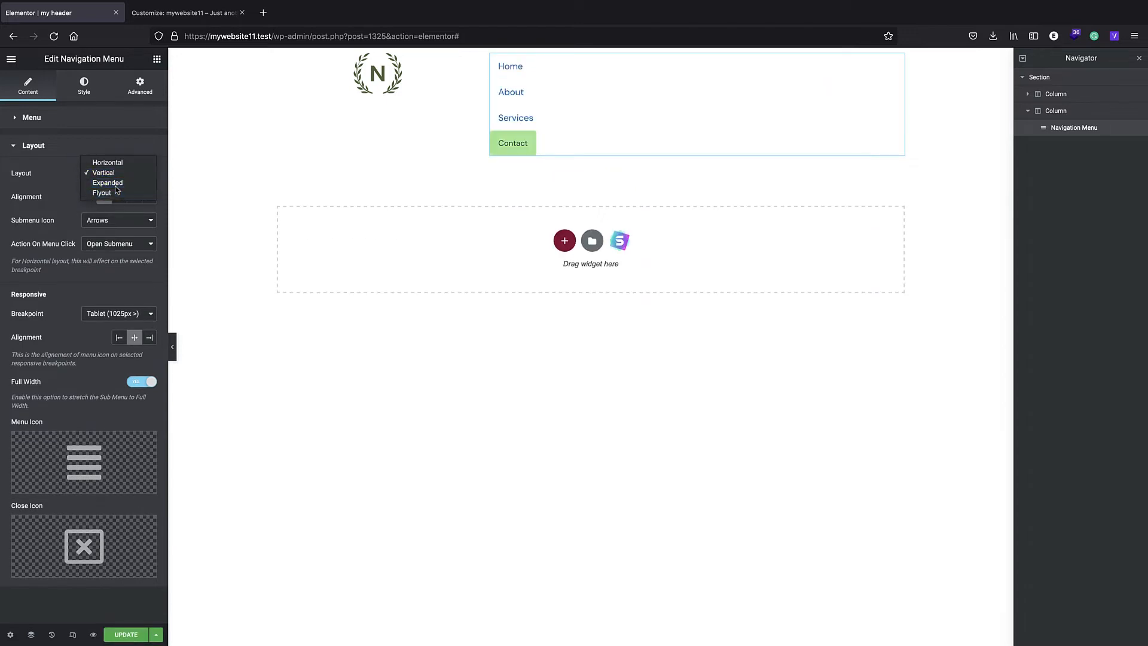
{"action": "left_click", "coordinate": [118, 187]}
{"action": "left_click", "coordinate": [695, 68]}
{"action": "left_click", "coordinate": [694, 68]}
{"action": "left_click", "coordinate": [695, 68]}
{"action": "left_click", "coordinate": [695, 67]}
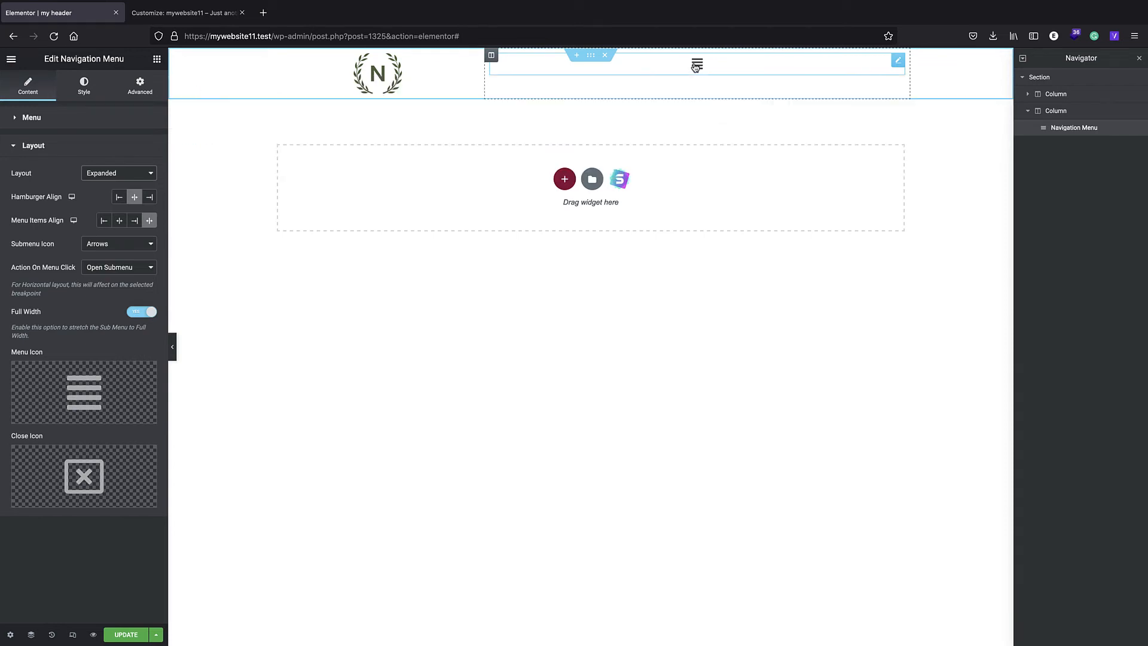
- Try the Flyout layout, open and close the flyout menu in the preview, and restore the Horizontal layout
{"action": "left_click", "coordinate": [133, 173]}
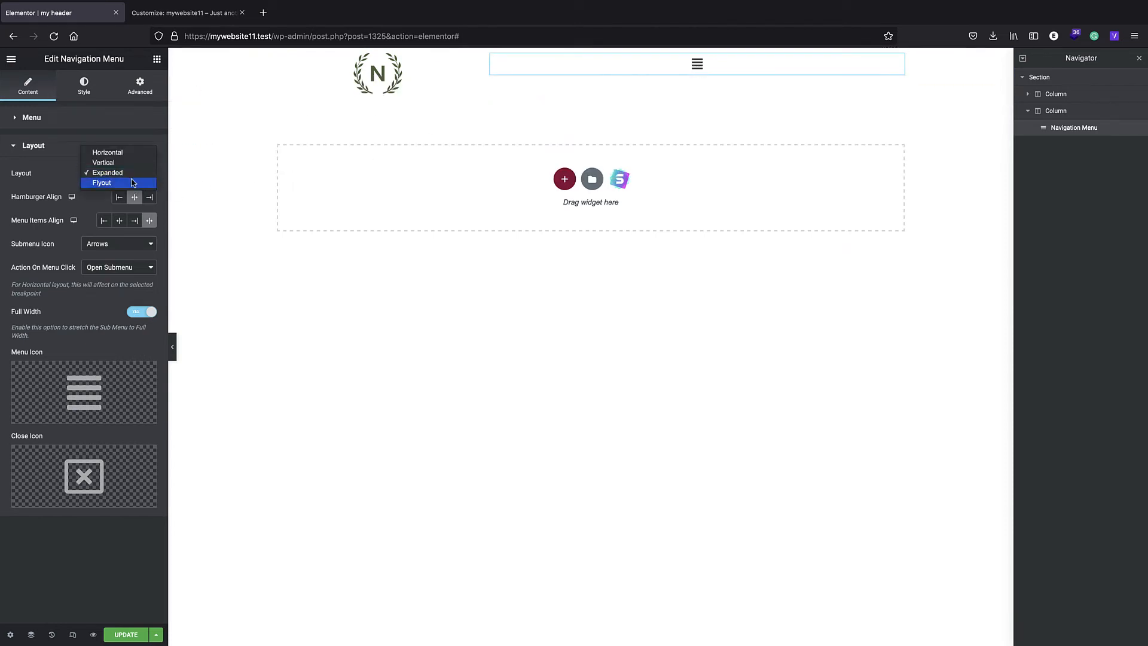
{"action": "left_click", "coordinate": [131, 182]}
{"action": "left_click", "coordinate": [694, 73]}
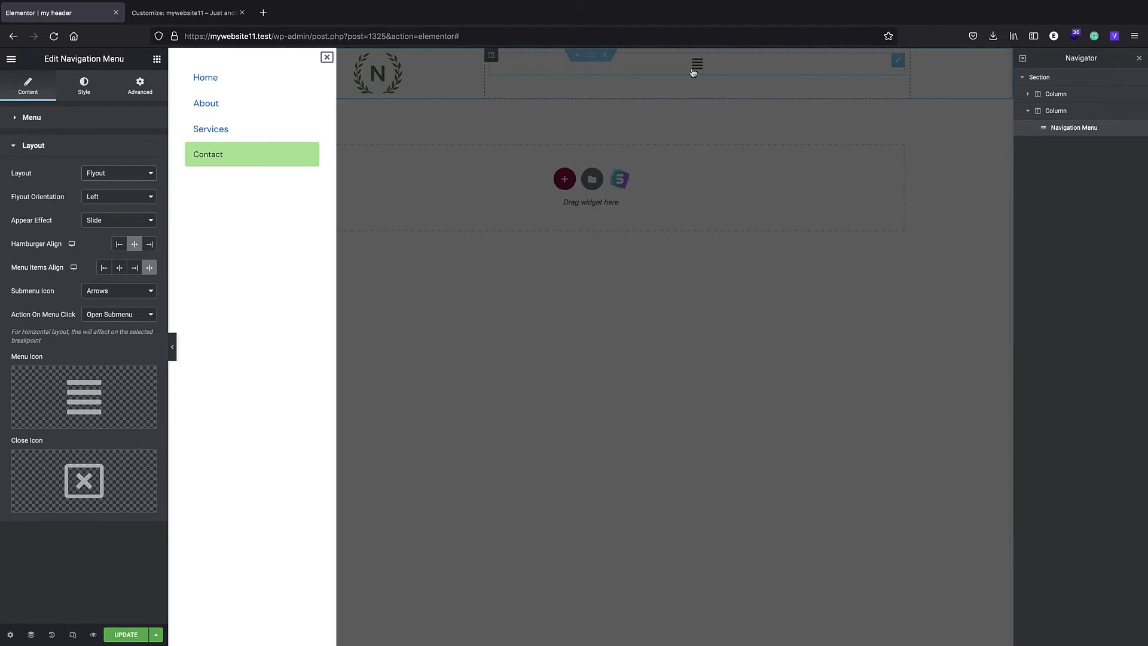
{"action": "left_click", "coordinate": [326, 57]}
{"action": "left_click", "coordinate": [697, 64]}
{"action": "left_click", "coordinate": [327, 57]}
{"action": "left_click", "coordinate": [118, 174]}
{"action": "left_click", "coordinate": [113, 142]}
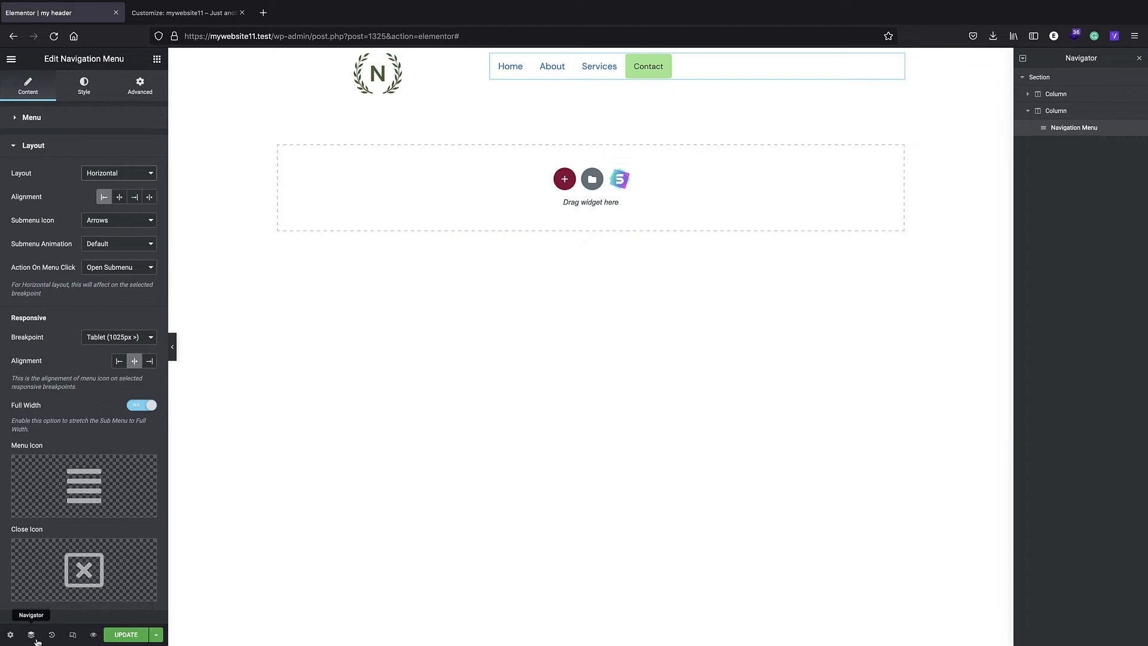
- Preview the header at mobile size, open and close its hamburger menu, and leave the responsive view
{"action": "left_click", "coordinate": [72, 634]}
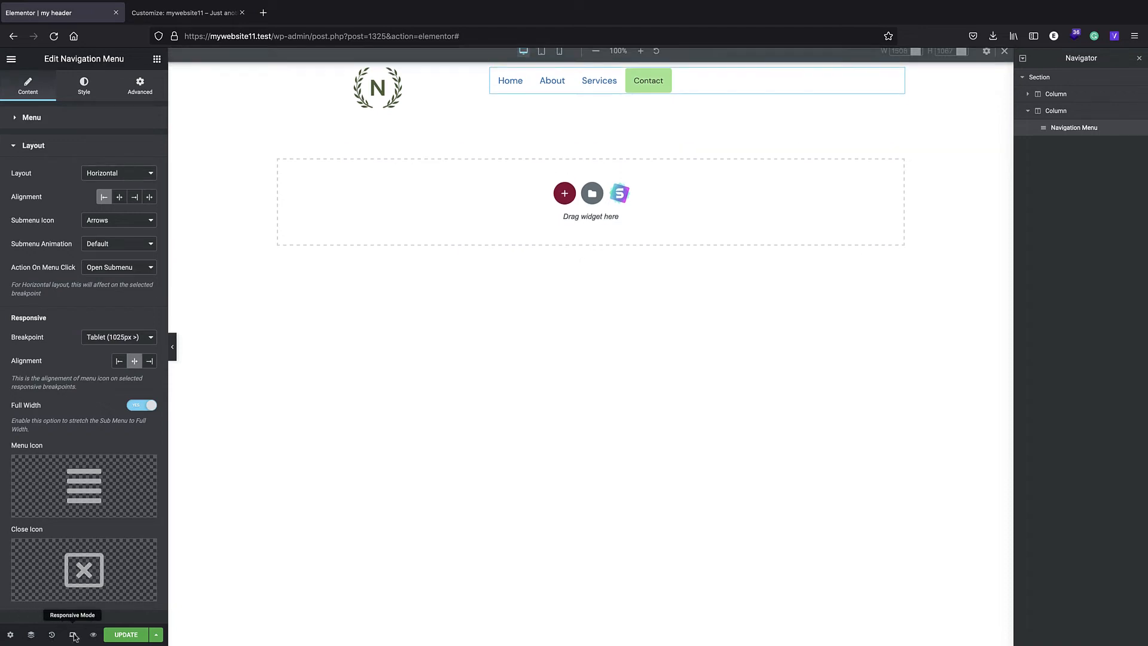
{"action": "left_click", "coordinate": [558, 59]}
{"action": "left_click", "coordinate": [590, 150]}
{"action": "left_click", "coordinate": [592, 152]}
{"action": "left_click", "coordinate": [592, 152]}
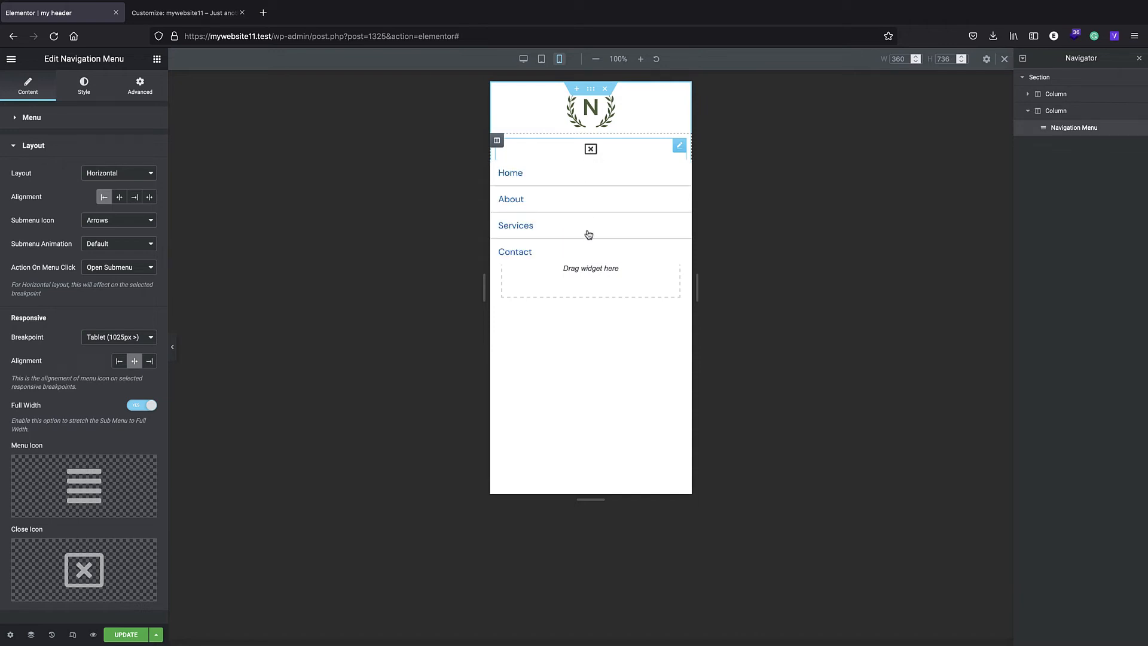
{"action": "left_click", "coordinate": [590, 152]}
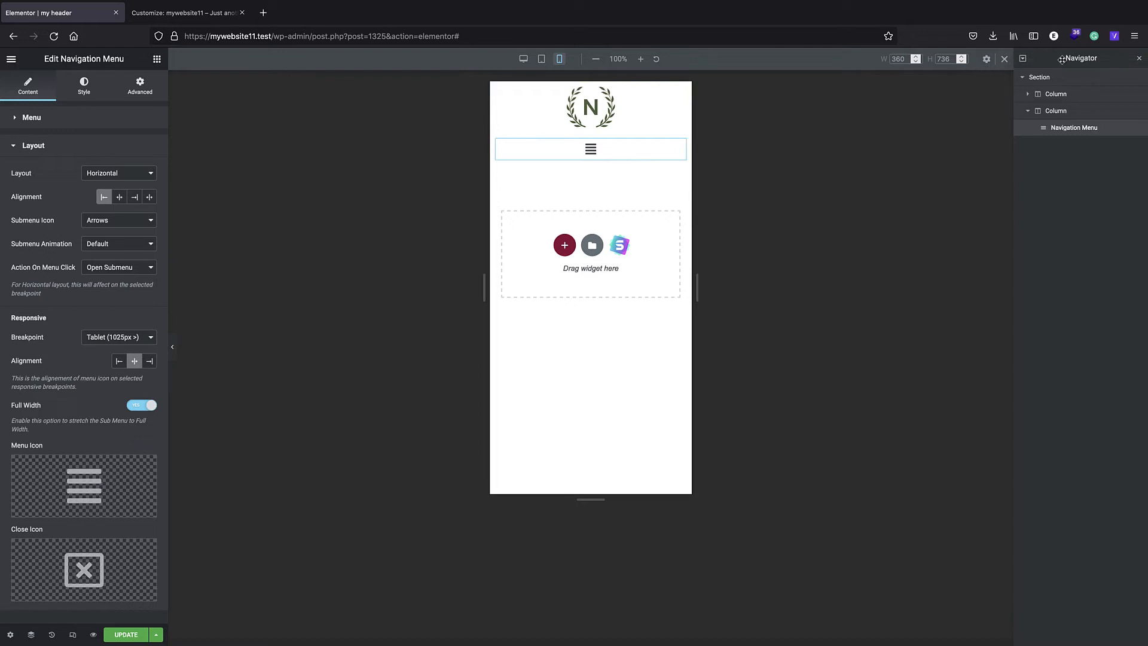
{"action": "left_click", "coordinate": [1004, 59]}
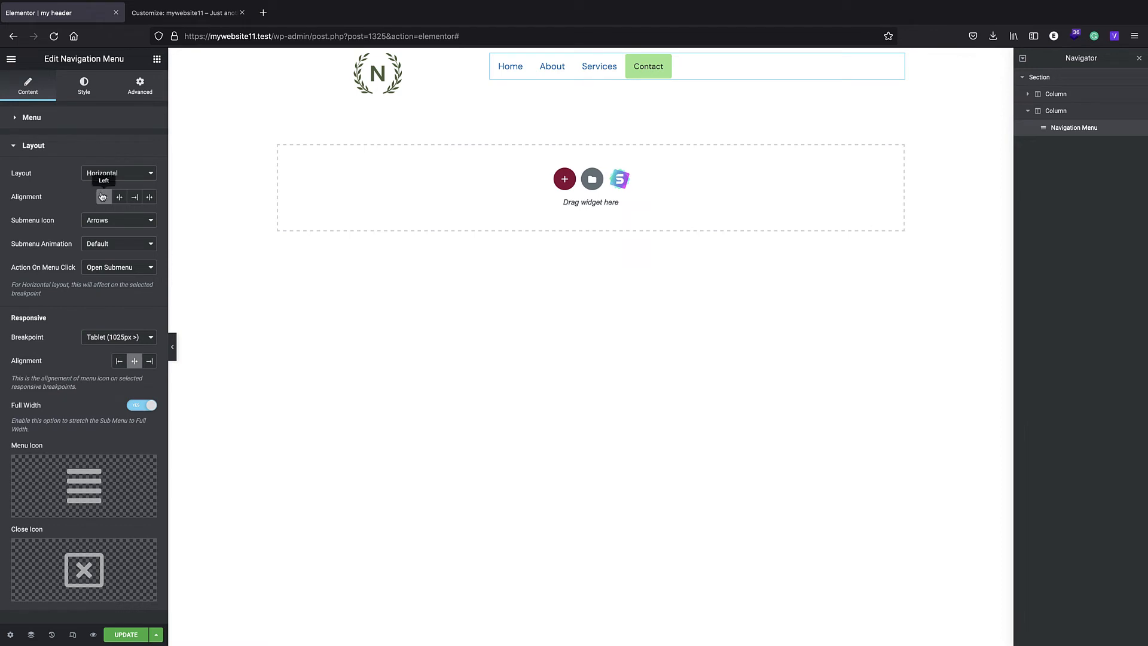
- Try Justify alignment for the navigation menu, set it to Right, and keep Arrows as the submenu icon
{"action": "left_click", "coordinate": [150, 197]}
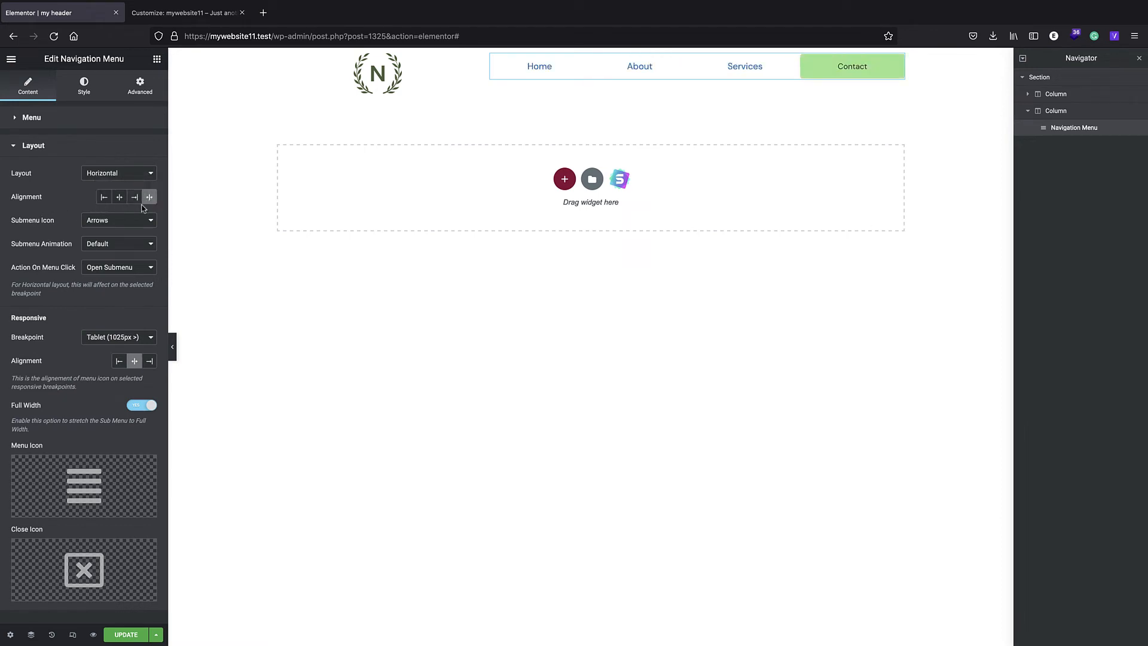
{"action": "left_click", "coordinate": [137, 200]}
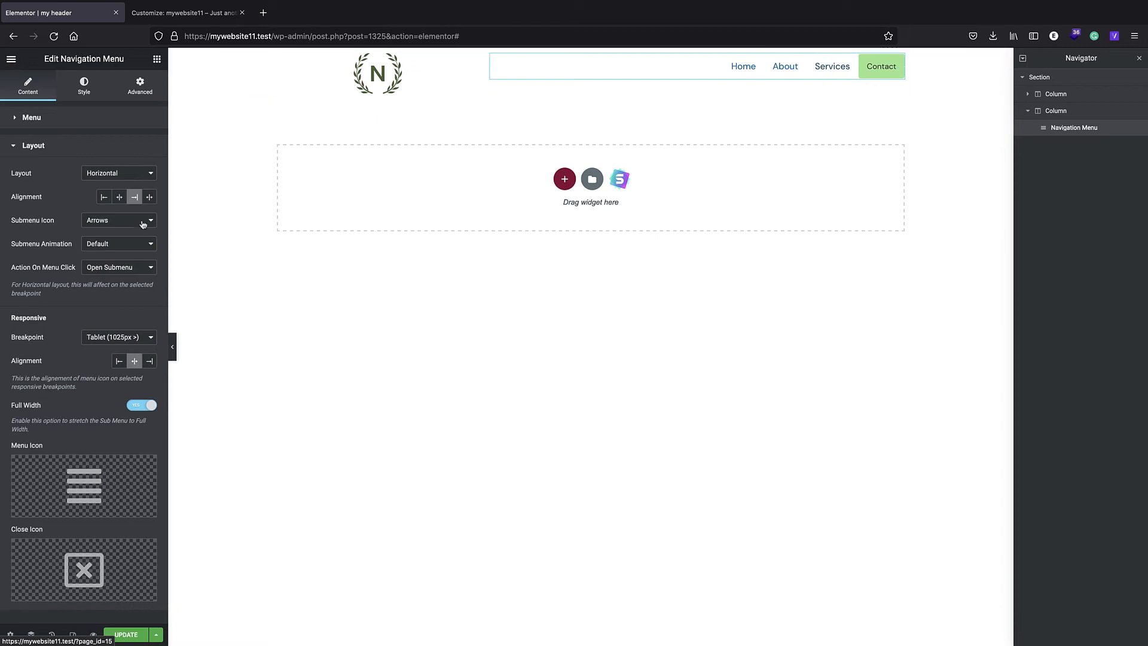
{"action": "left_click", "coordinate": [119, 222]}
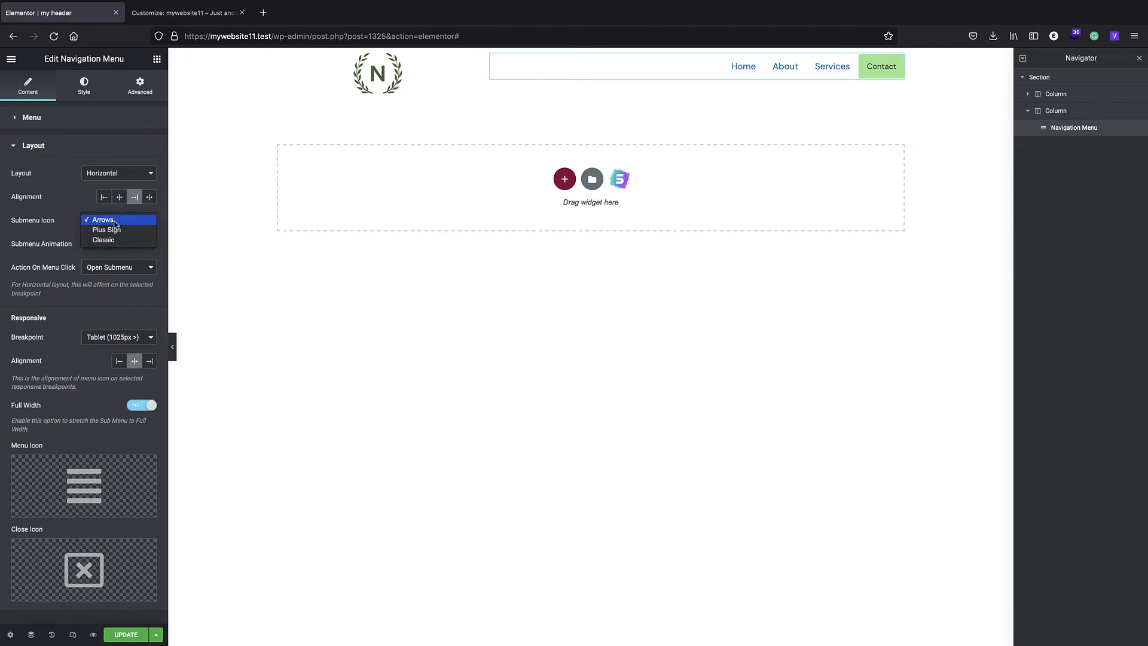
{"action": "left_click", "coordinate": [80, 208]}
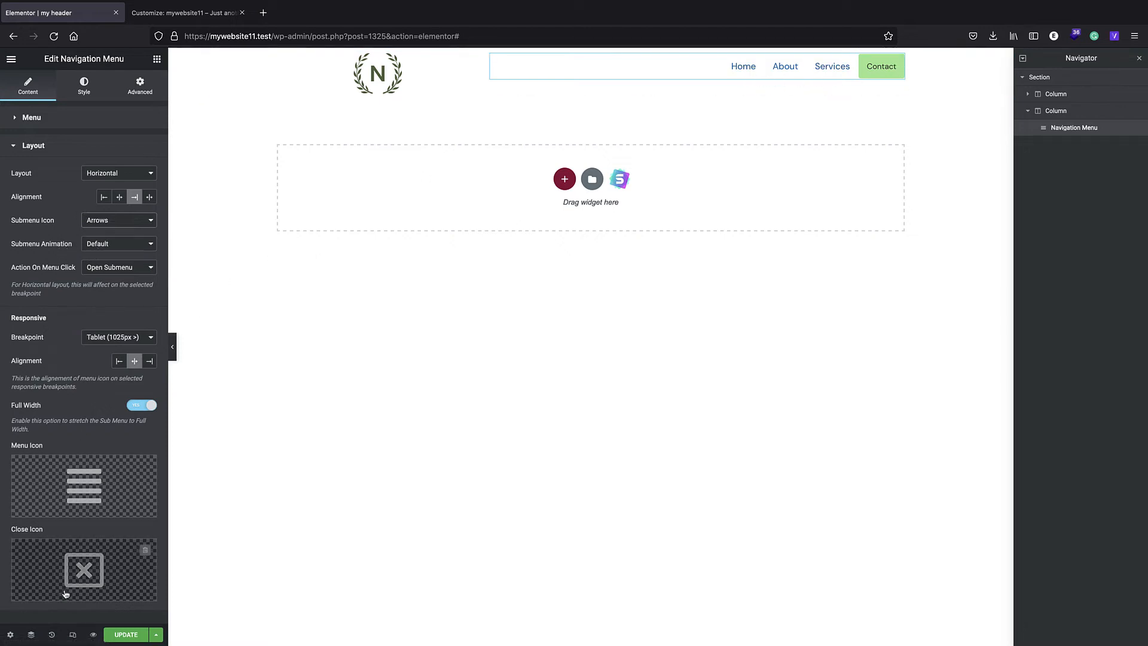
- Switch to the Customizer, close it, and open the WordPress dashboard's Menus screen
{"action": "left_click", "coordinate": [169, 12]}
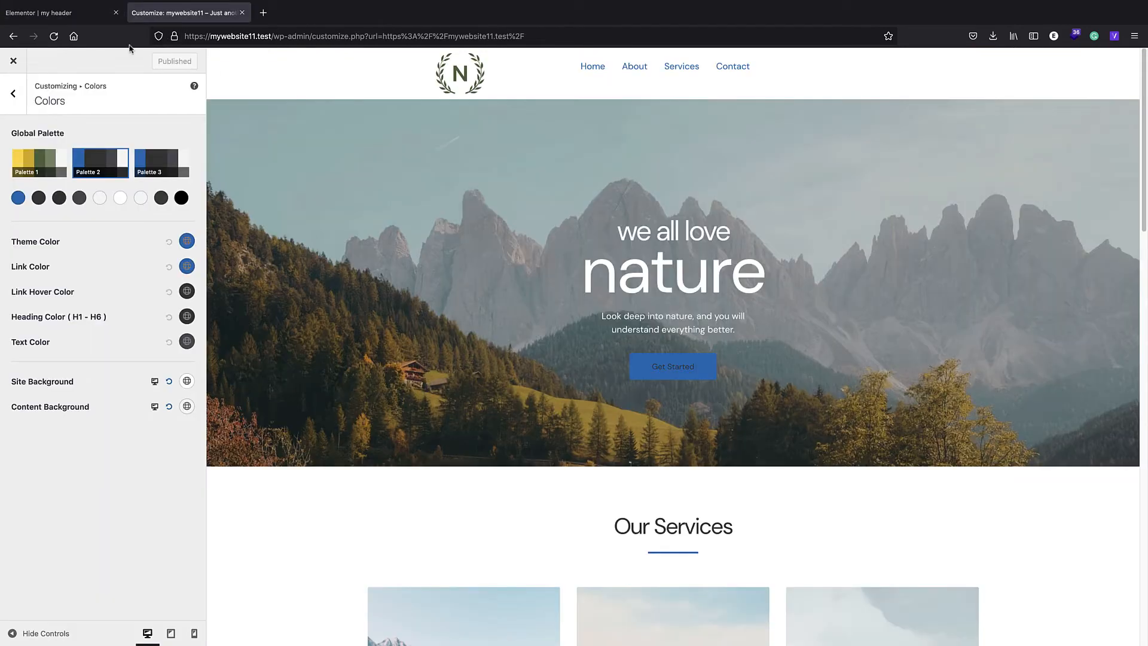
{"action": "left_click", "coordinate": [14, 61]}
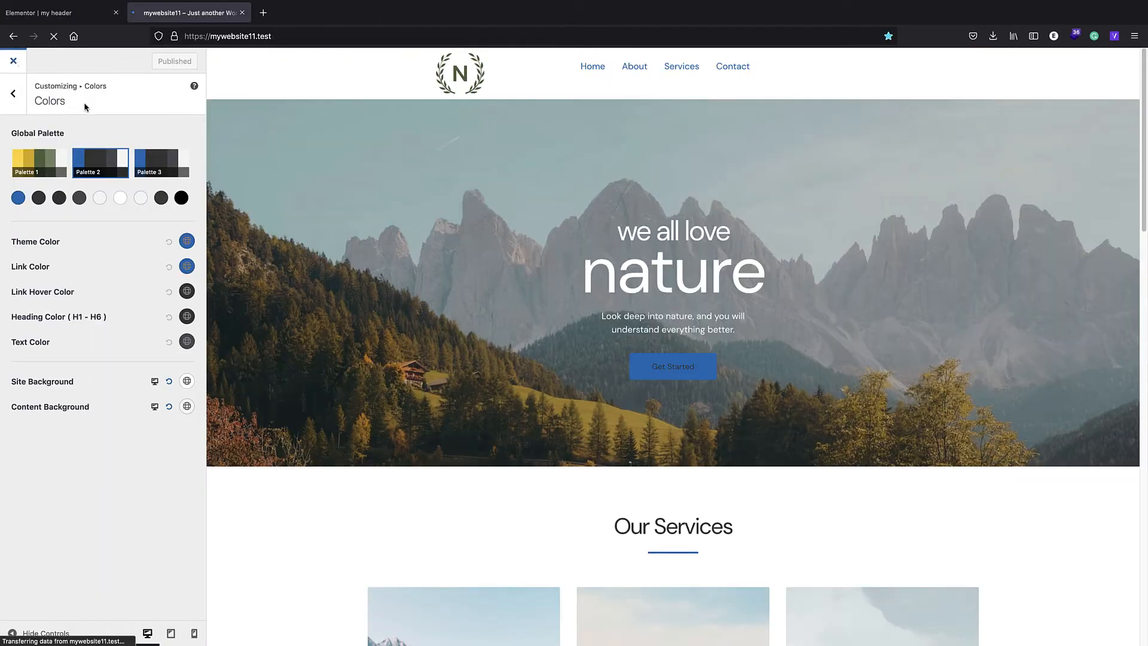
{"action": "left_click", "coordinate": [11, 57]}
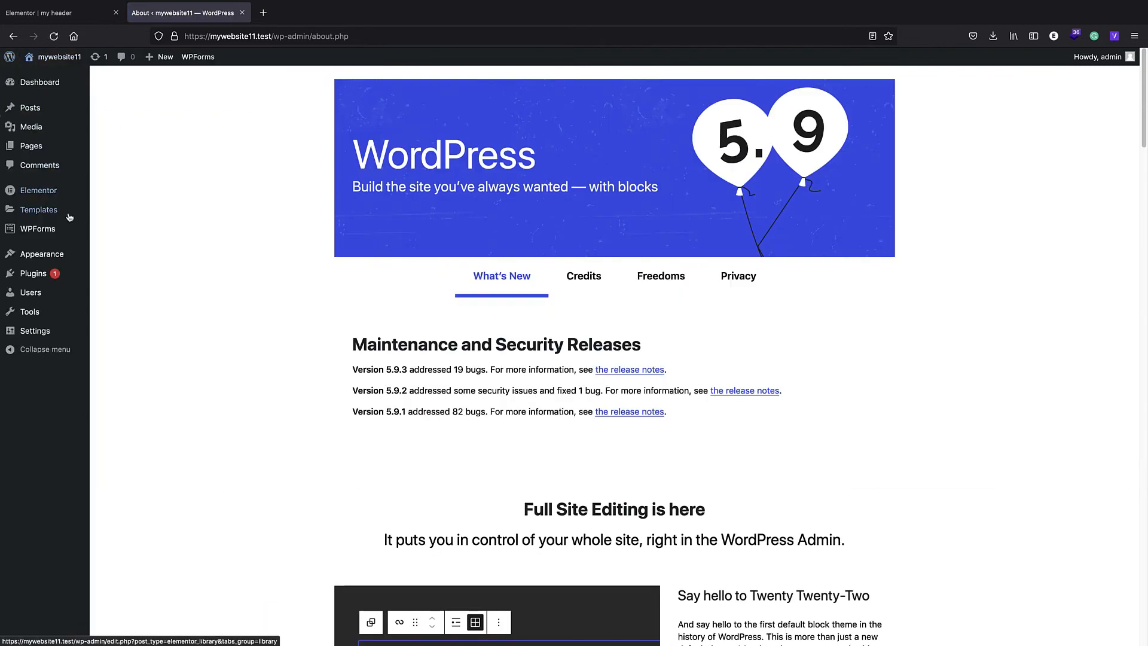
{"action": "mouse_move", "coordinate": [66, 254]}
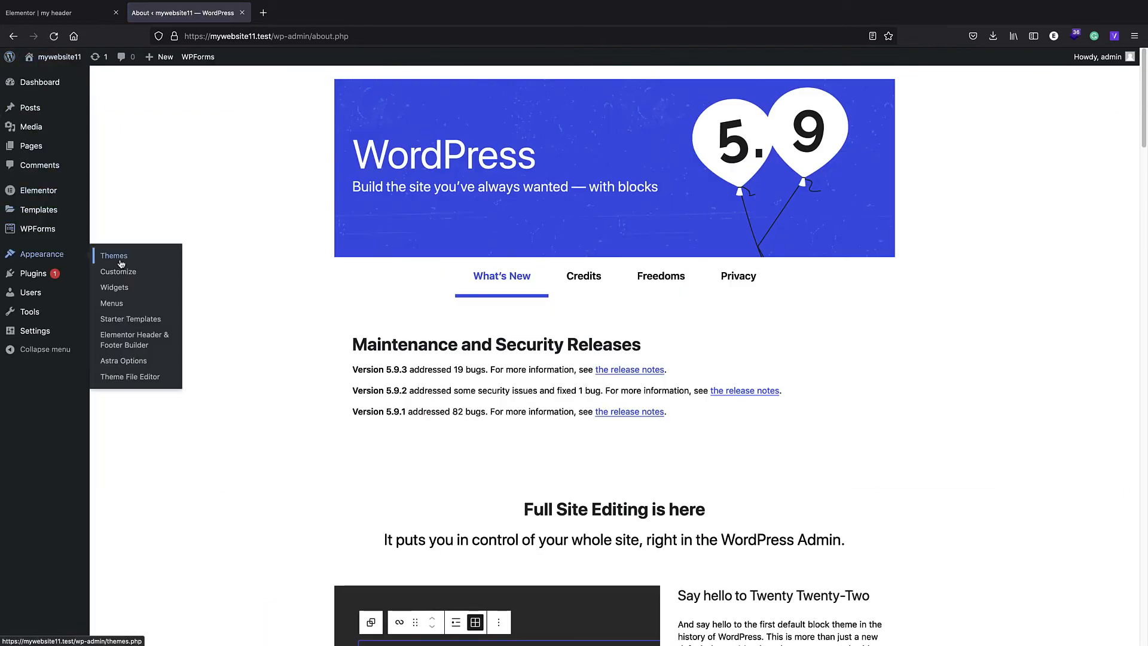
{"action": "left_click", "coordinate": [136, 303]}
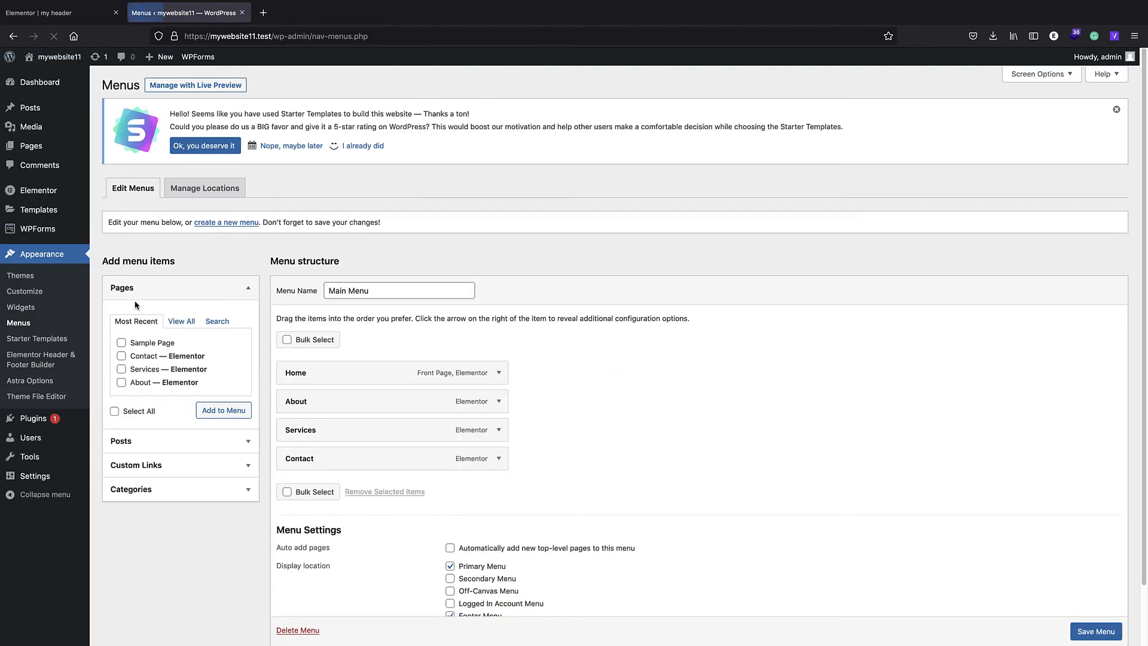
- Nest Services and a newly added Hello world! post as sub items of About in Main Menu, and save the menu
{"action": "left_click_drag", "start_coordinate": [336, 437], "coordinate": [364, 425]}
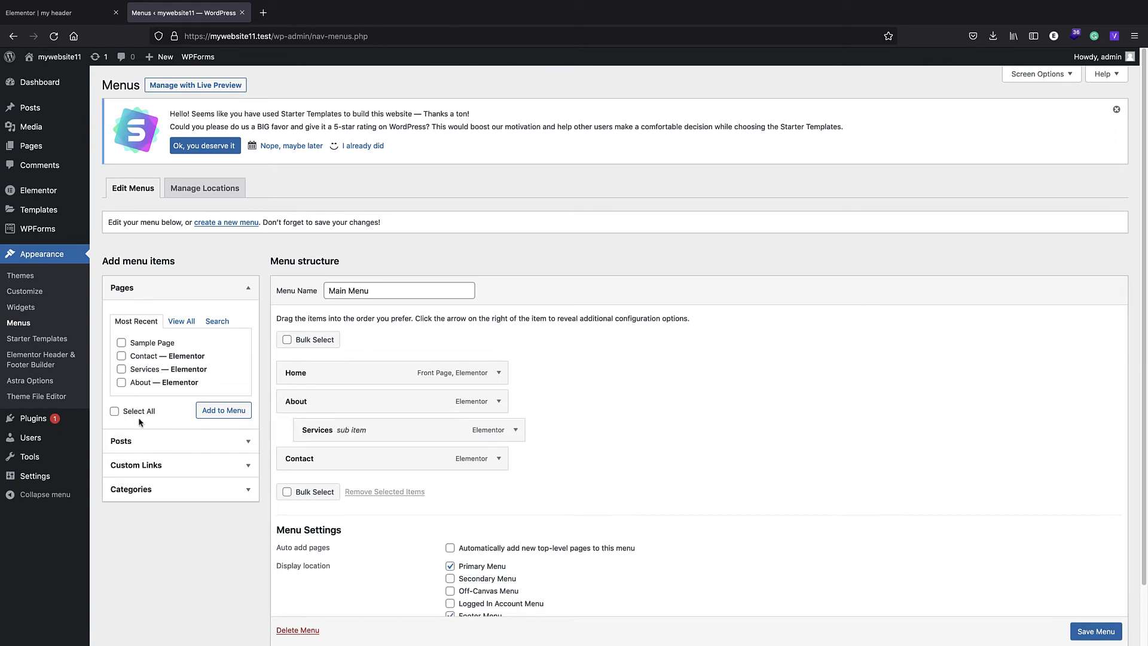
{"action": "left_click", "coordinate": [141, 442]}
{"action": "left_click", "coordinate": [122, 367]}
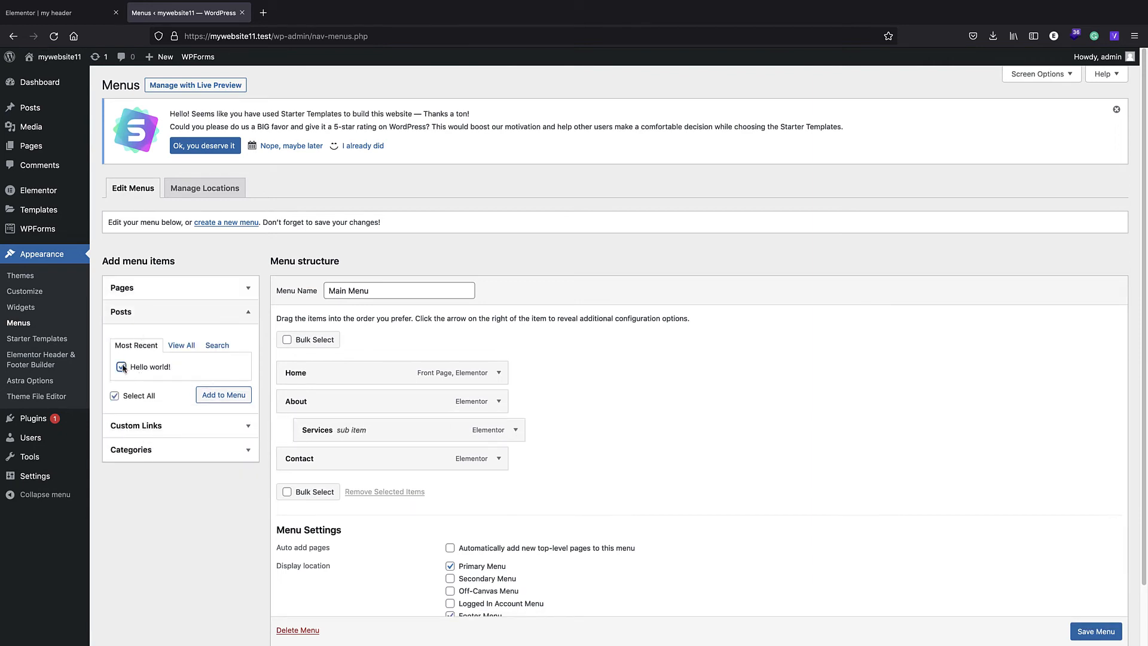
{"action": "left_click", "coordinate": [224, 394]}
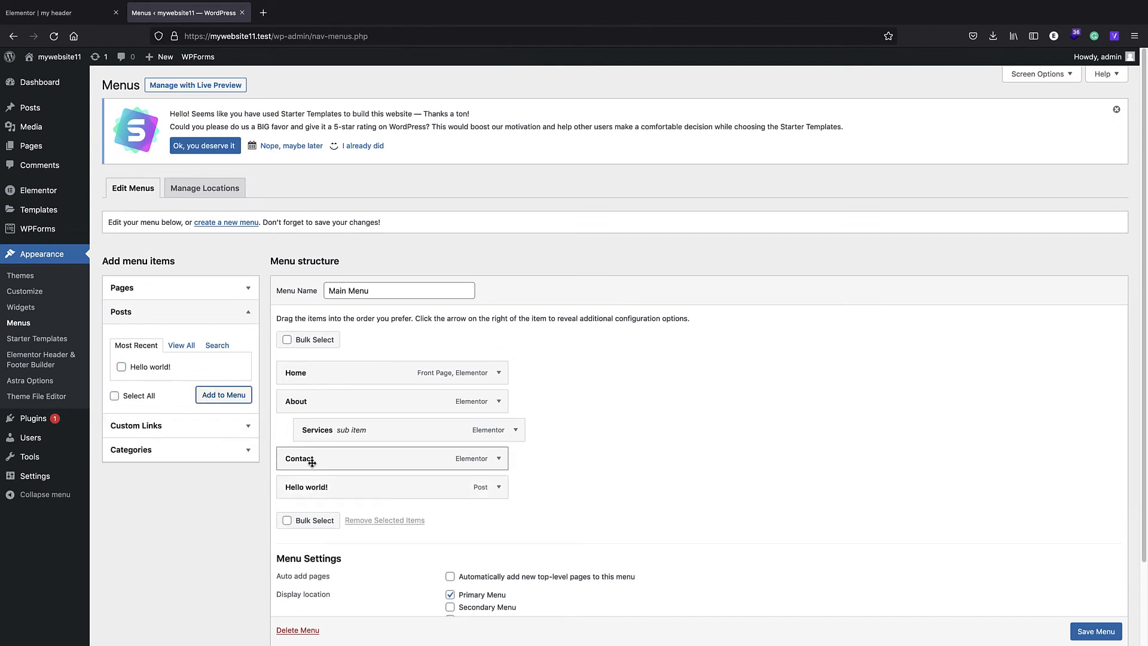
{"action": "left_click_drag", "start_coordinate": [318, 491], "coordinate": [330, 457]}
{"action": "left_click", "coordinate": [1099, 632]}
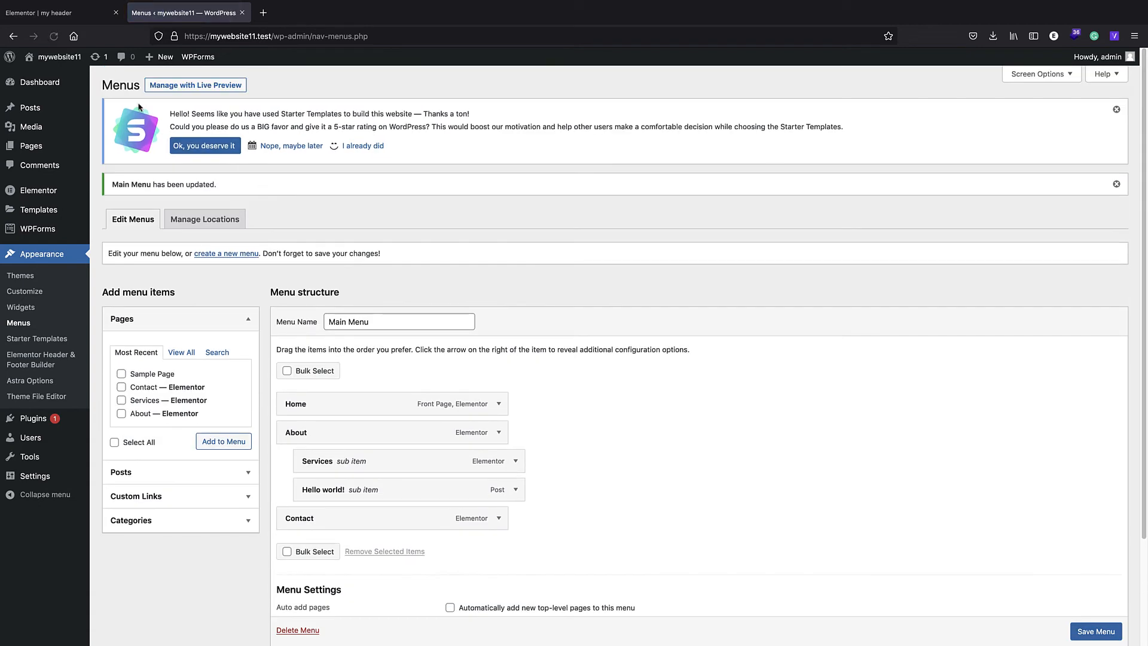
- Reload the header template's Elementor editor, discarding unsaved changes, and preview the About submenu
{"action": "left_click", "coordinate": [78, 13]}
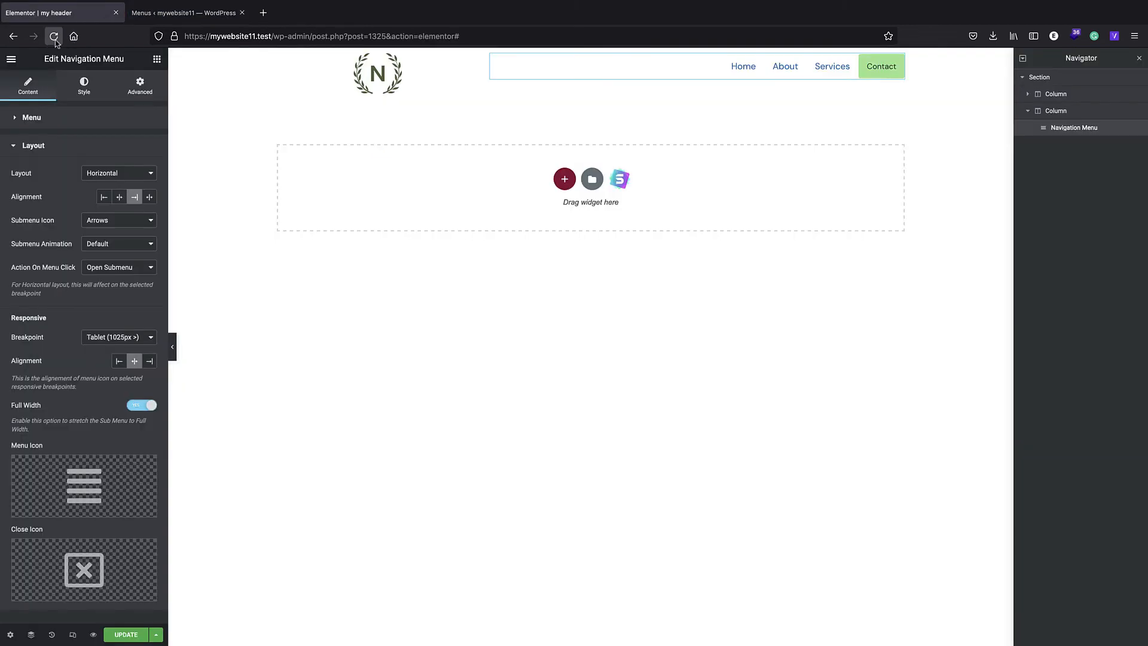
{"action": "left_click", "coordinate": [54, 36]}
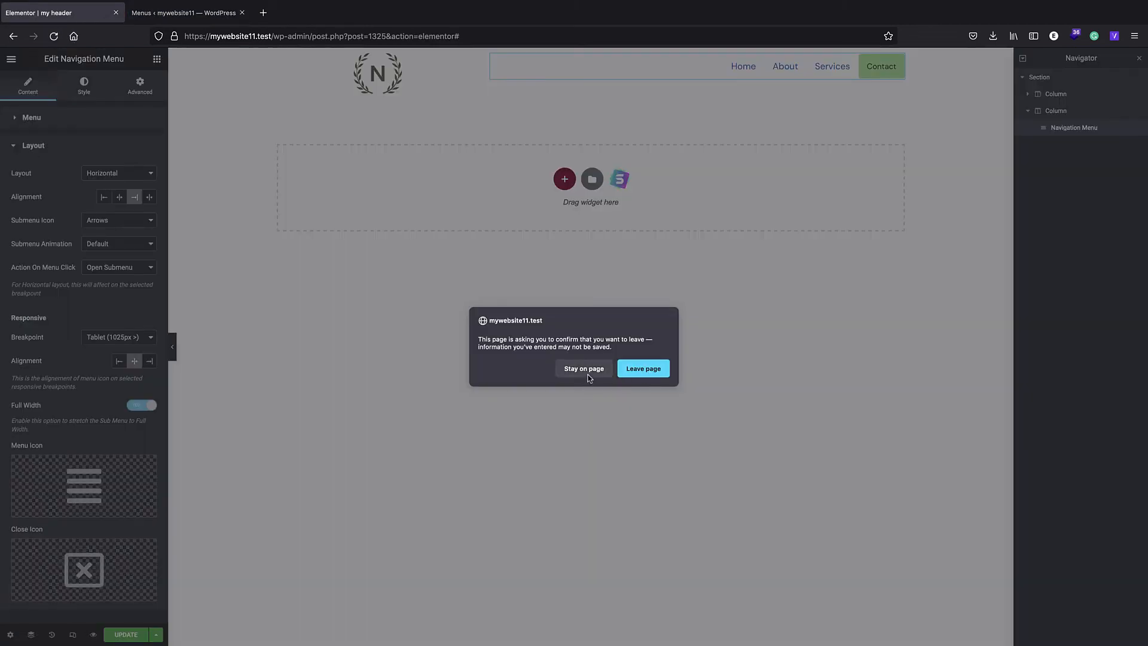
{"action": "left_click", "coordinate": [622, 374]}
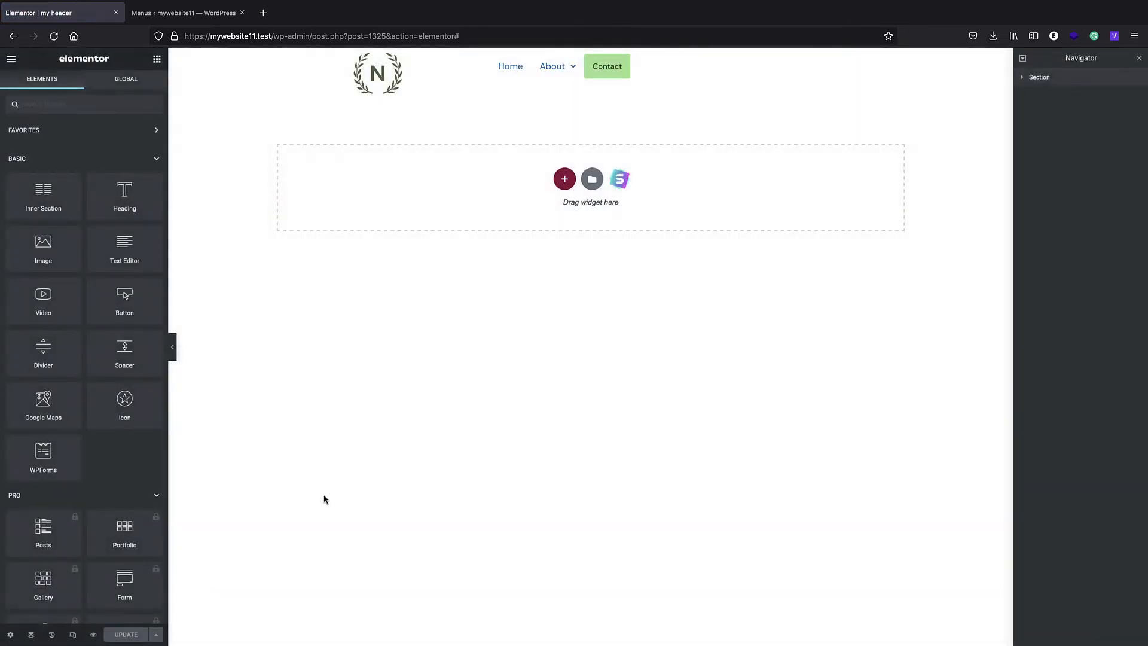
{"action": "mouse_move", "coordinate": [572, 68]}
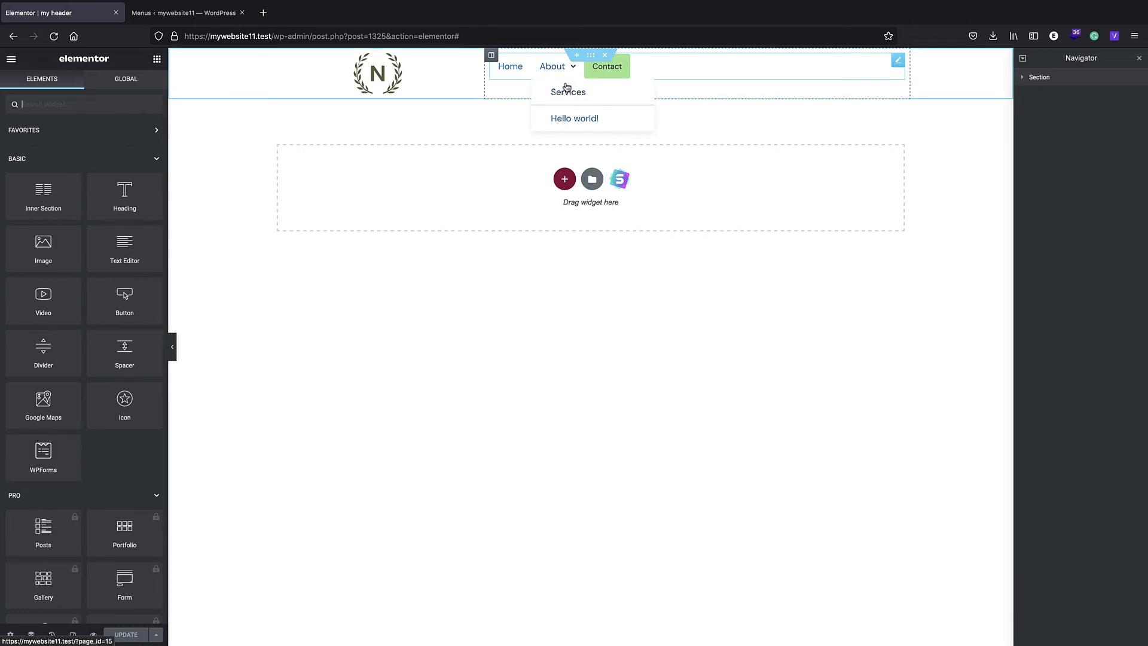
- Select the navigation menu widget and set its layout alignment to Right
{"action": "left_click", "coordinate": [657, 70]}
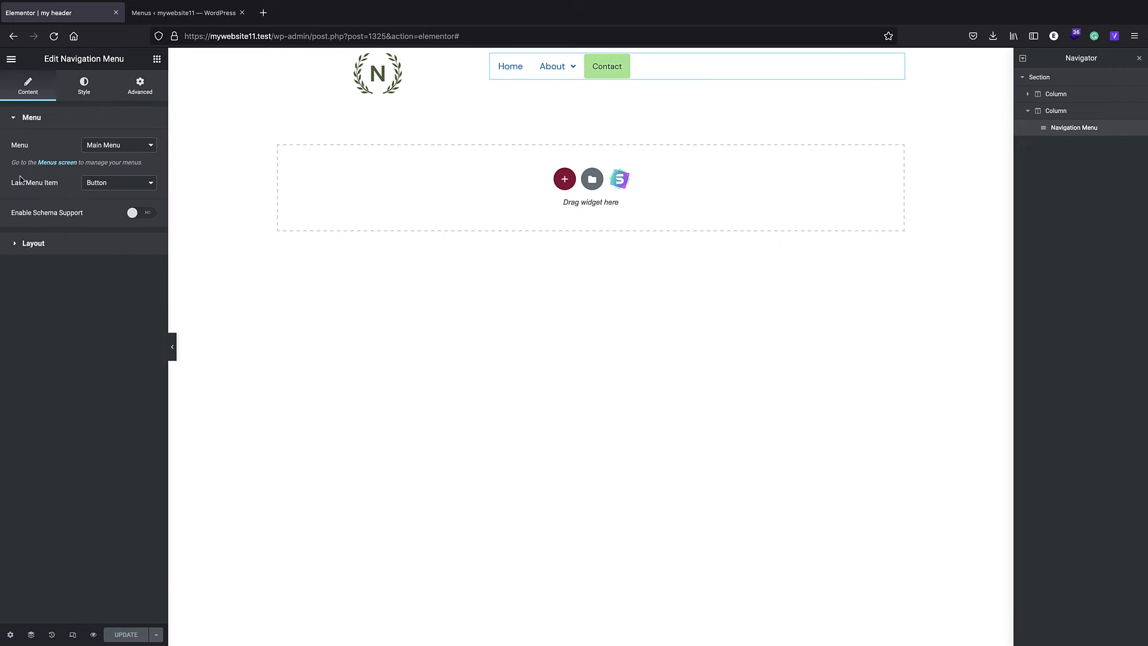
{"action": "left_click", "coordinate": [34, 244]}
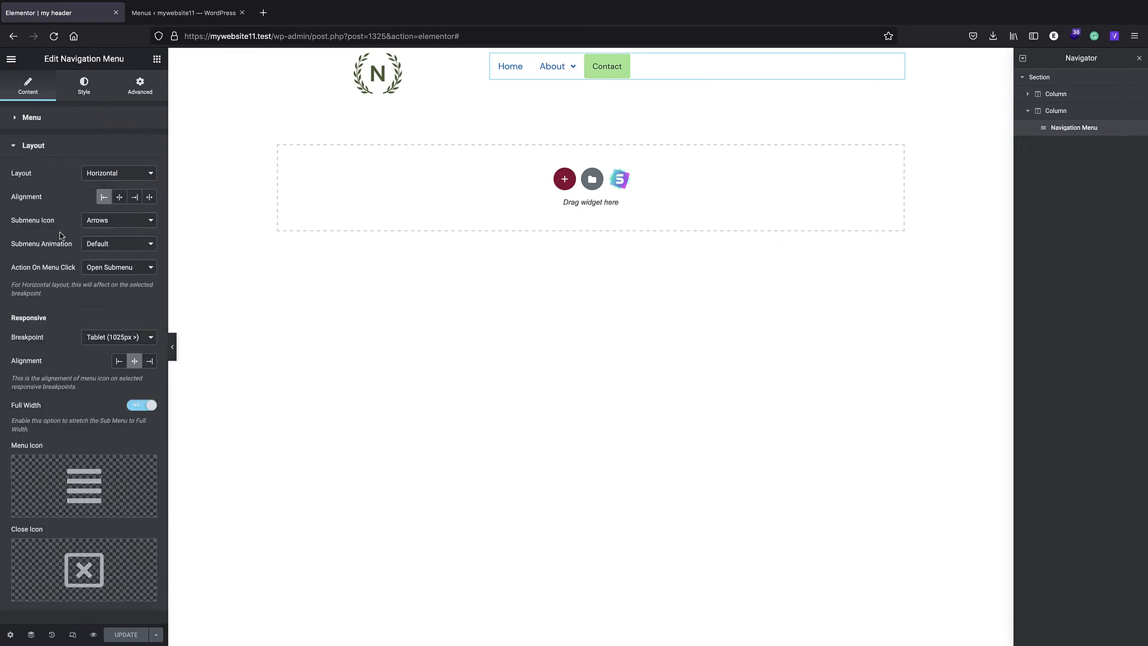
{"action": "left_click", "coordinate": [135, 202]}
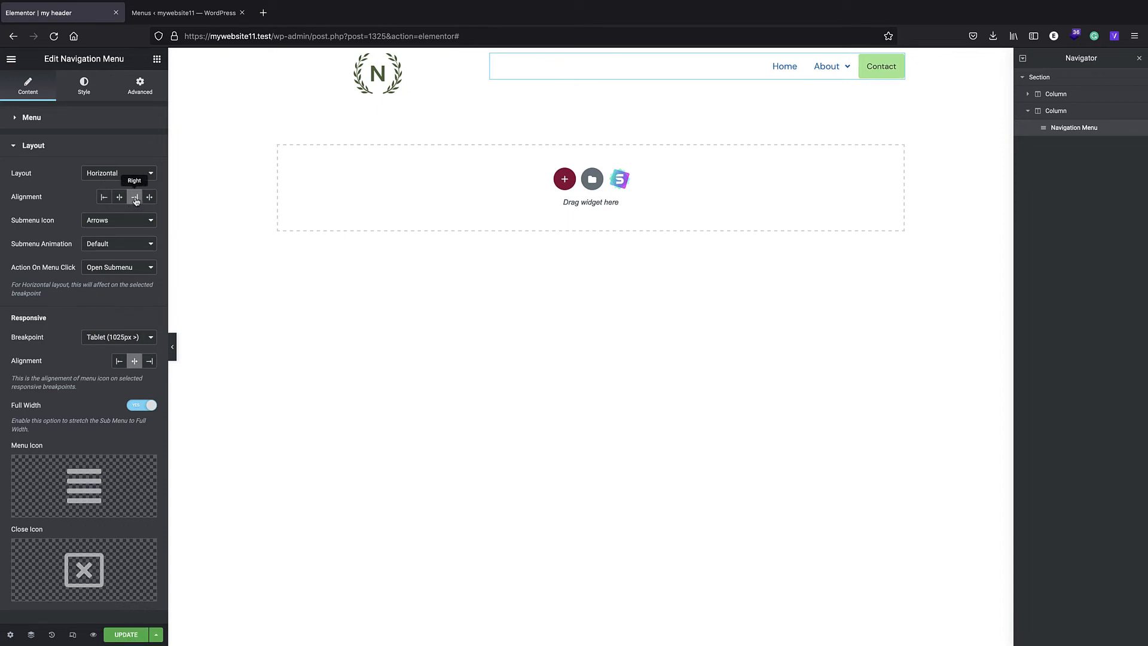
- Try Plus Sign as the navigation menu's submenu icon and restore Arrows
{"action": "left_click", "coordinate": [128, 221]}
{"action": "left_click", "coordinate": [126, 232]}
{"action": "left_click", "coordinate": [125, 222]}
{"action": "left_click", "coordinate": [105, 209]}
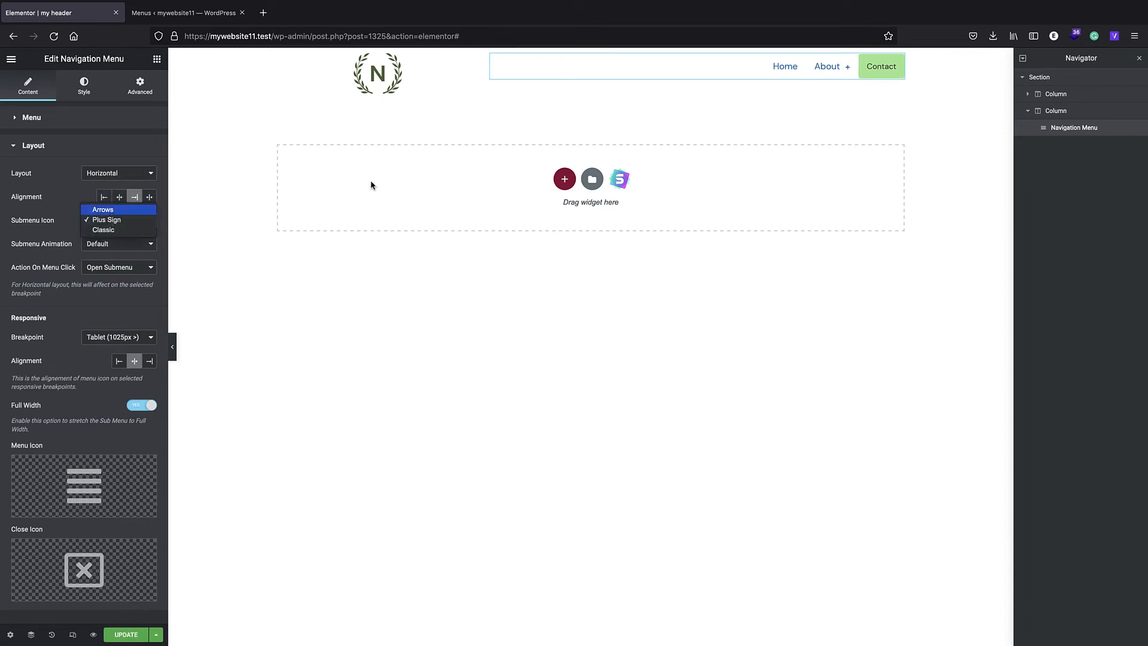
{"action": "mouse_move", "coordinate": [846, 75]}
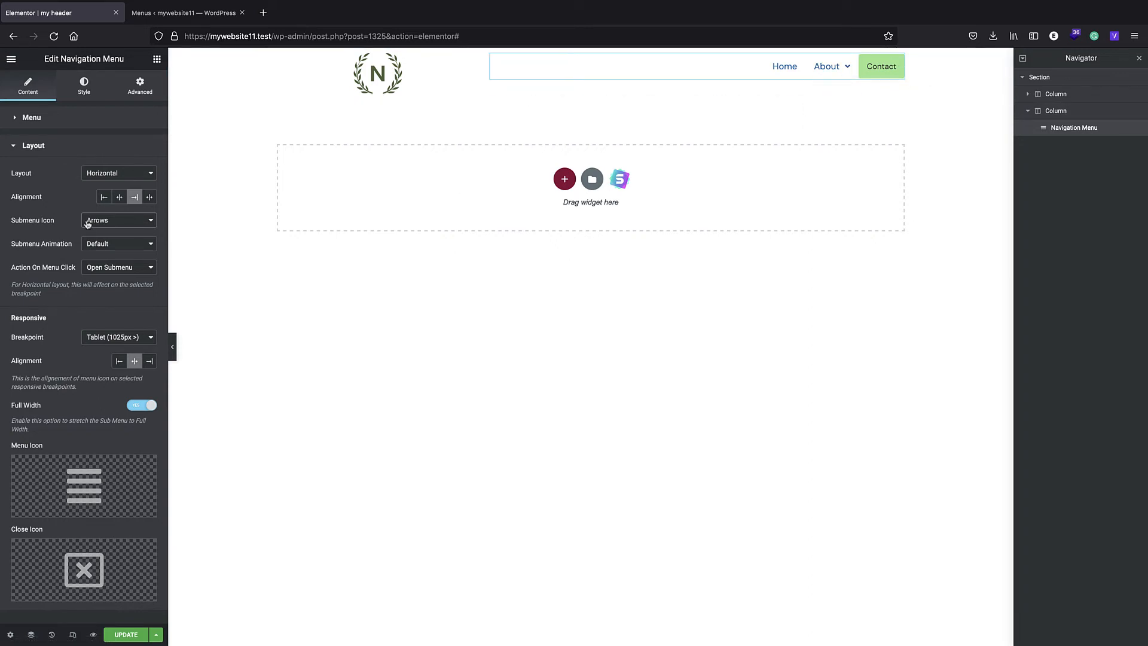
- Set the navigation menu's submenu animation to Slide Up and preview it on the About item
{"action": "left_click", "coordinate": [97, 244]}
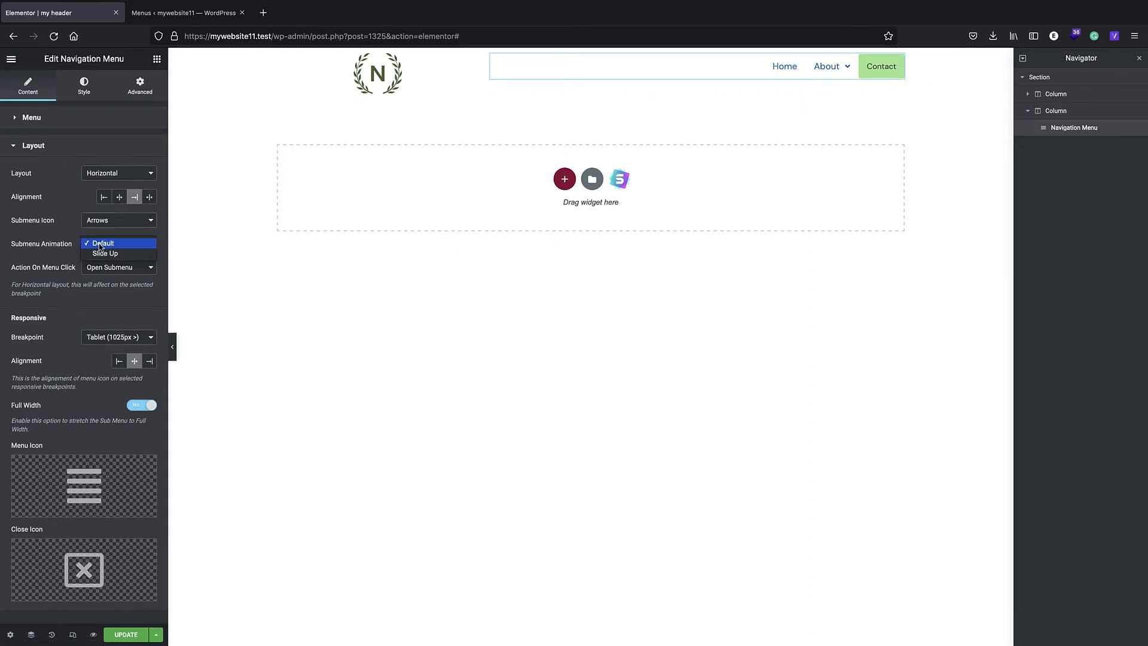
{"action": "left_click", "coordinate": [104, 254]}
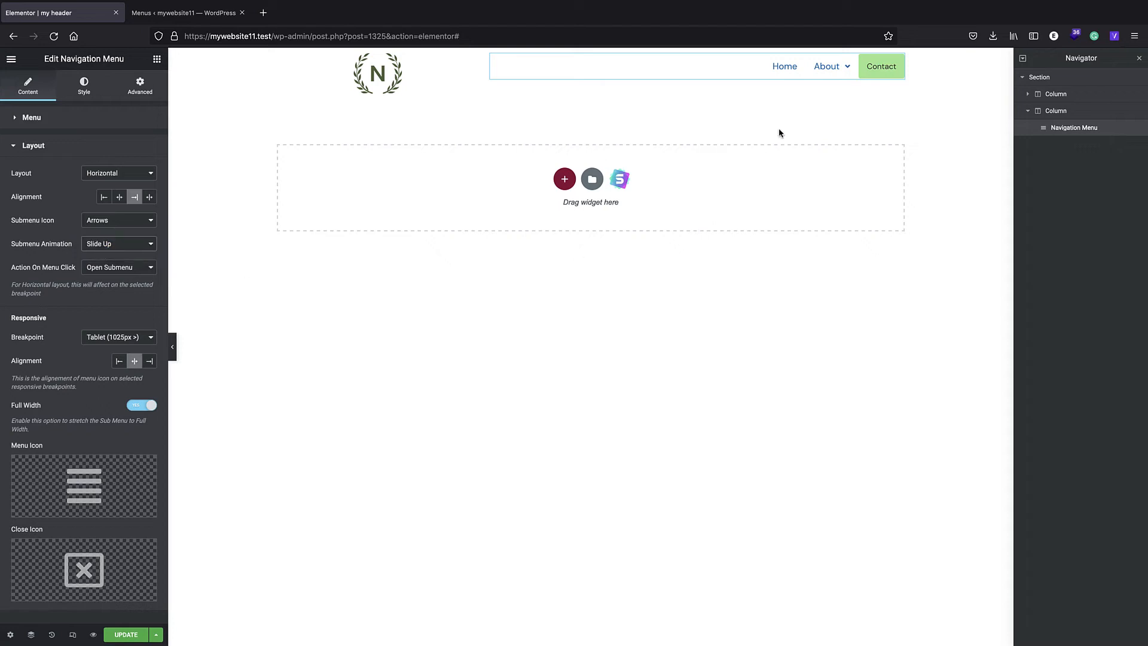
{"action": "mouse_move", "coordinate": [845, 70]}
- Keep Tablet (1025px >) as the menu's responsive breakpoint and show the header in the mobile responsive preview
{"action": "left_click", "coordinate": [137, 338]}
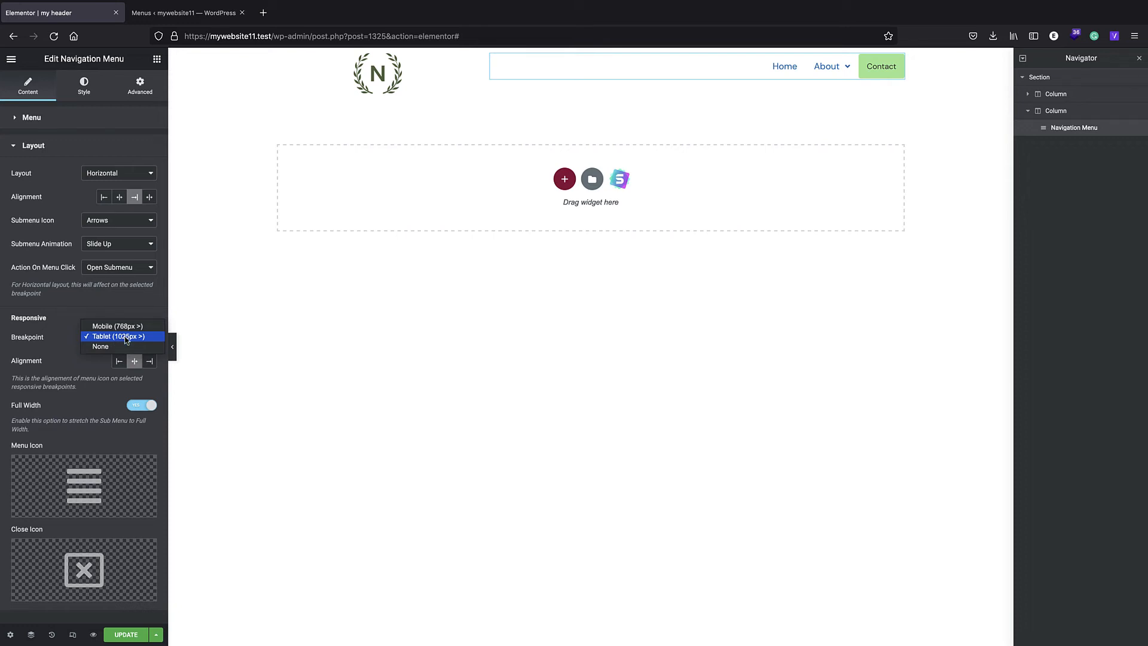
{"action": "left_click", "coordinate": [93, 338]}
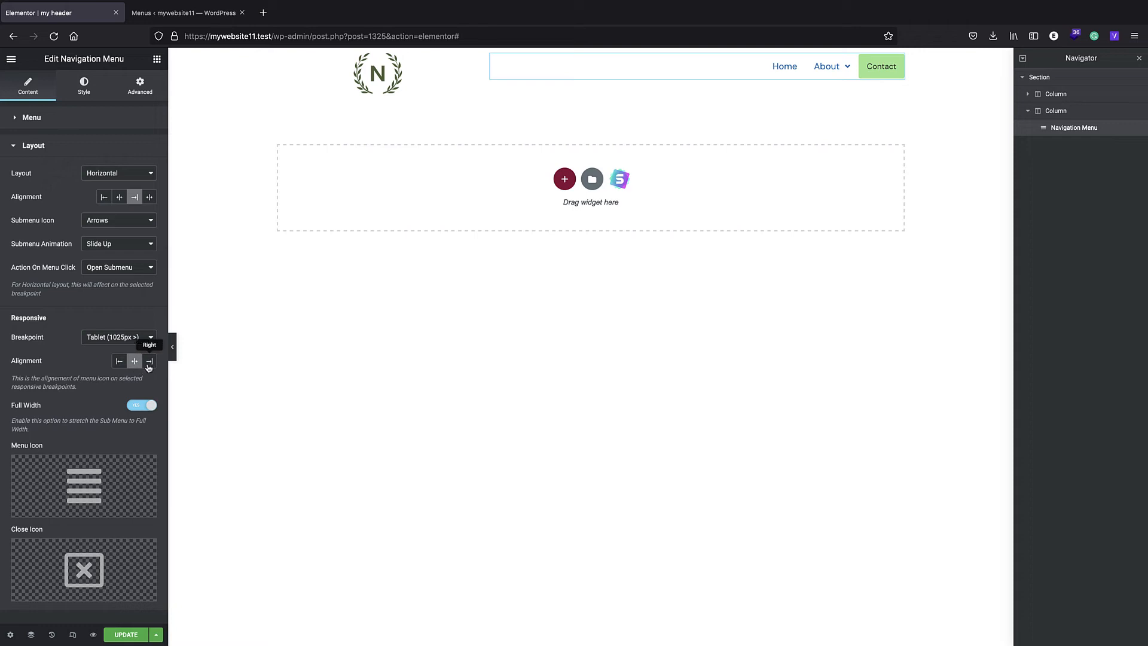
{"action": "left_click", "coordinate": [73, 635]}
{"action": "left_click", "coordinate": [558, 59]}
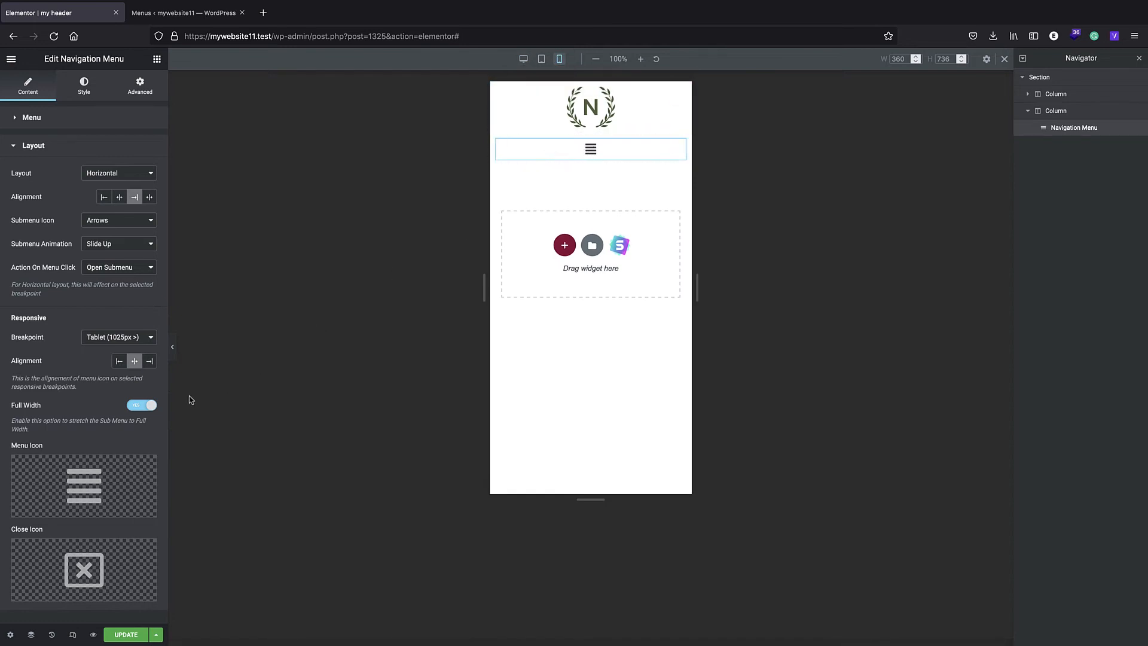
- Align the responsive menu icon to the right after trying Left, update the header, and leave responsive mode
{"action": "left_click", "coordinate": [149, 360]}
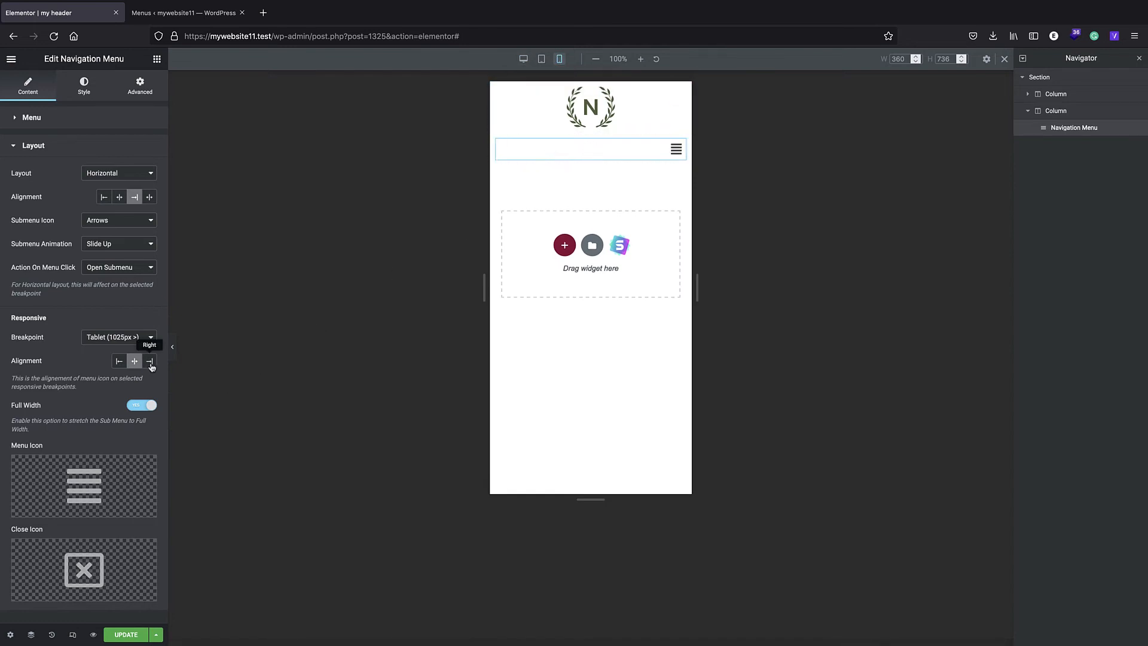
{"action": "left_click", "coordinate": [120, 362]}
{"action": "left_click", "coordinate": [150, 365]}
{"action": "left_click", "coordinate": [128, 635]}
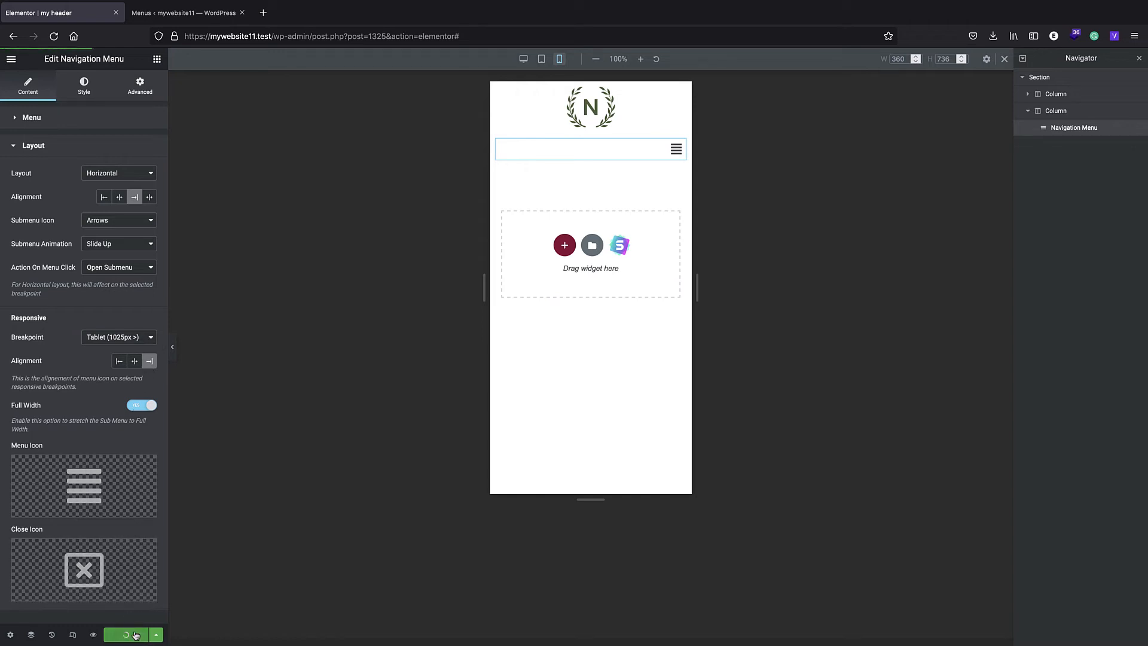
{"action": "left_click", "coordinate": [1004, 59]}
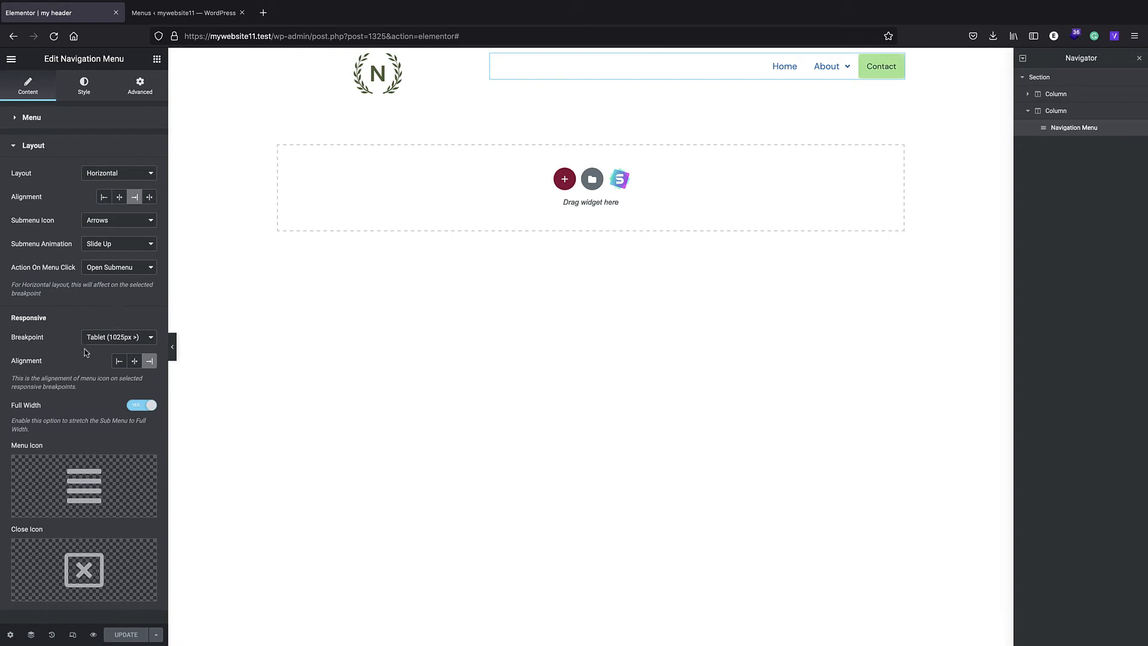
- Set the main menu's horizontal padding to 13, vertical padding to 21, space between to 10 and row spacing to 9
{"action": "mouse_move", "coordinate": [61, 500]}
{"action": "left_click", "coordinate": [84, 87]}
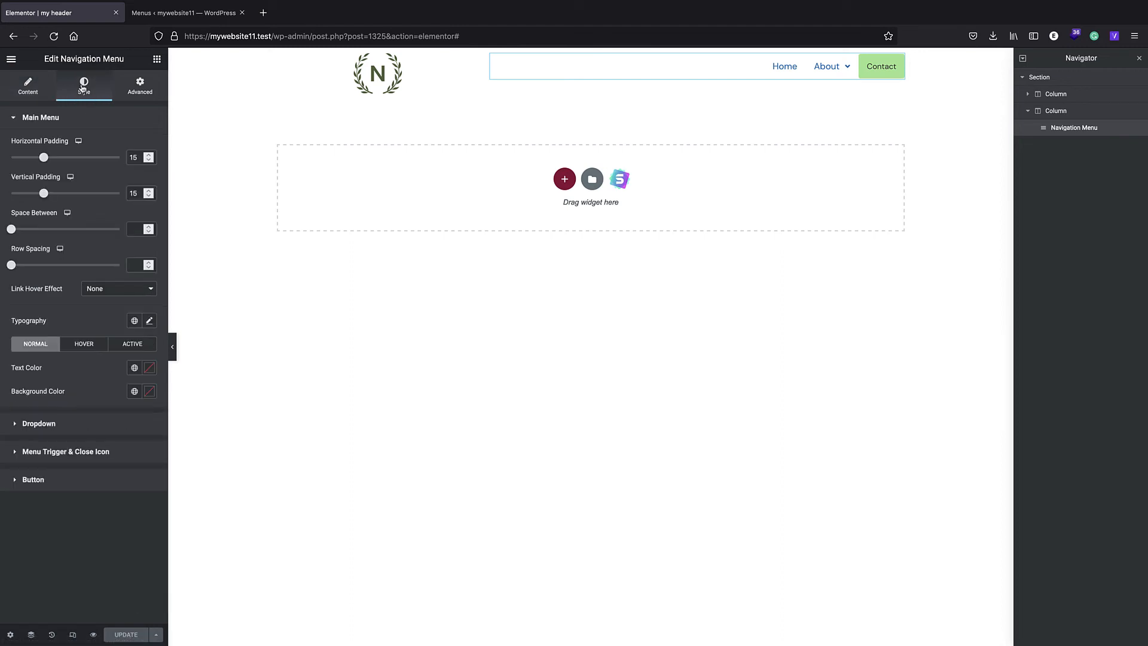
{"action": "mouse_move", "coordinate": [44, 157]}
{"action": "left_mouse_down"}
{"action": "mouse_move", "coordinate": [61, 159]}
{"action": "mouse_move", "coordinate": [40, 158]}
{"action": "left_mouse_up"}
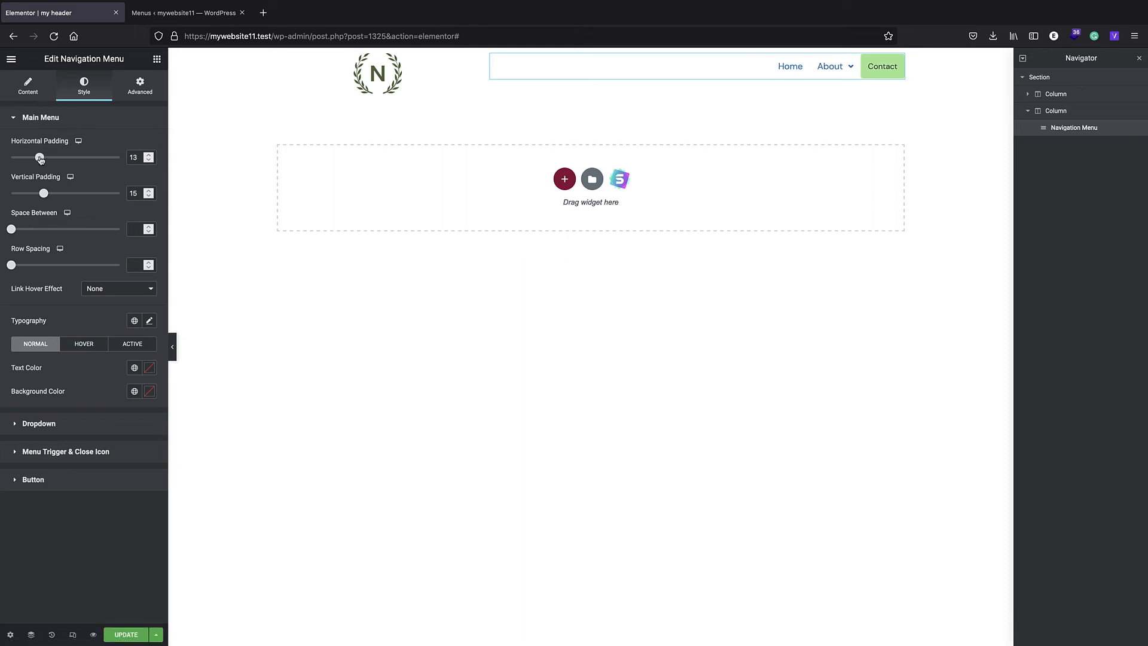
{"action": "left_click_drag", "start_coordinate": [45, 197], "coordinate": [20, 265]}
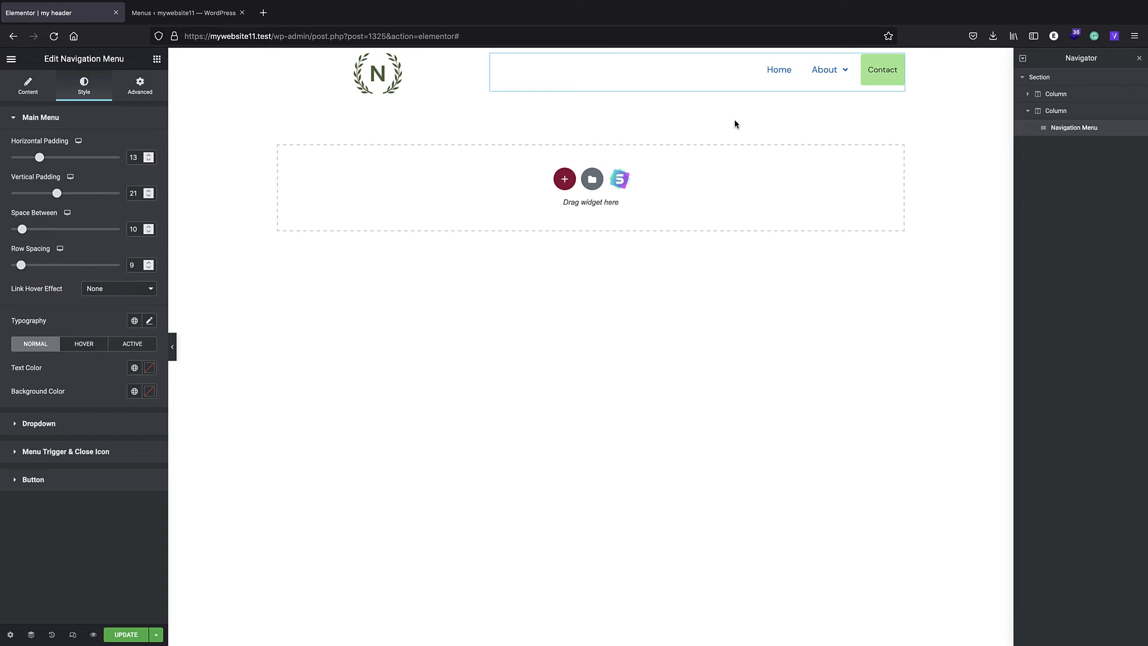
- Set the main menu's link hover effect to Framed with the Draw frame animation
{"action": "left_click", "coordinate": [120, 289]}
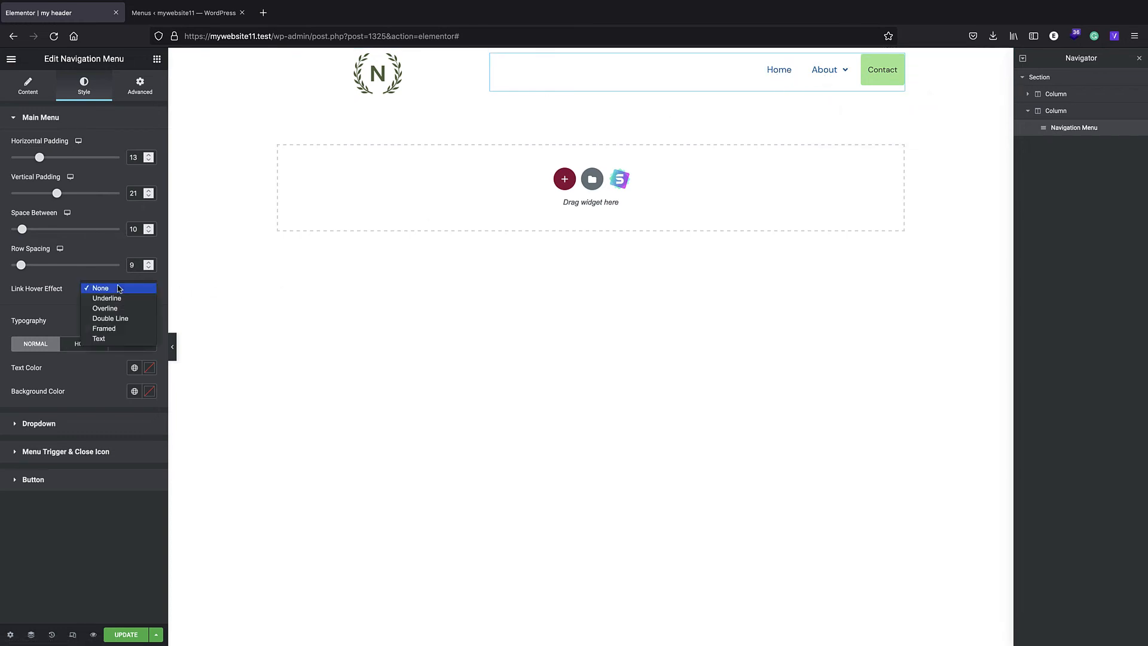
{"action": "left_click", "coordinate": [117, 328]}
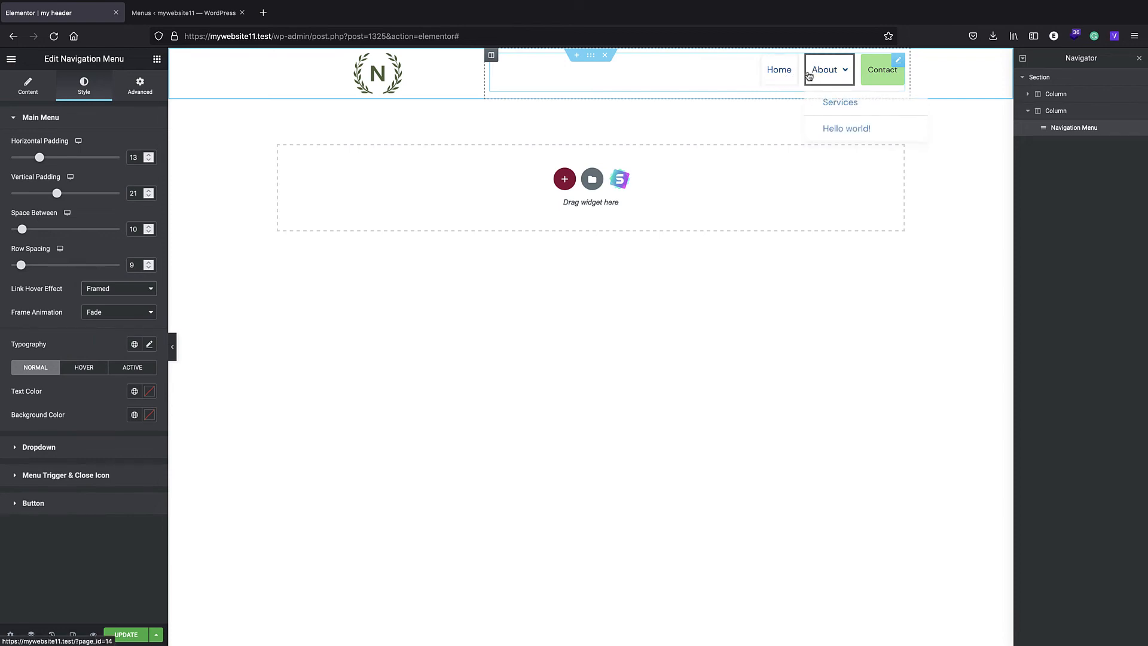
{"action": "left_click", "coordinate": [96, 312]}
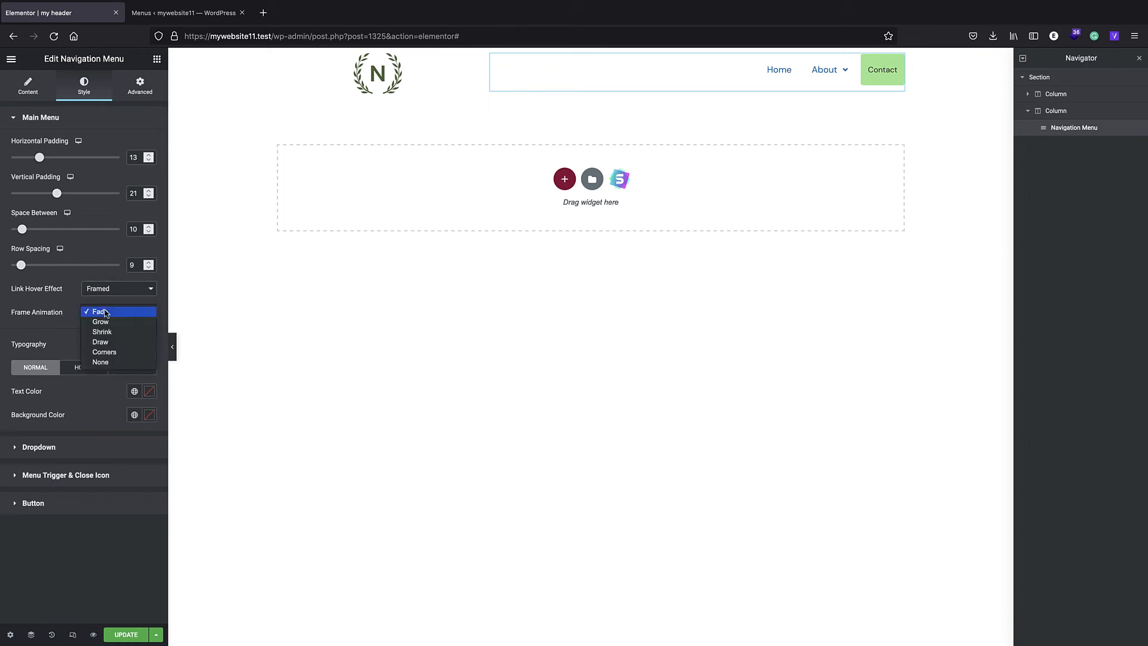
{"action": "left_click", "coordinate": [100, 342]}
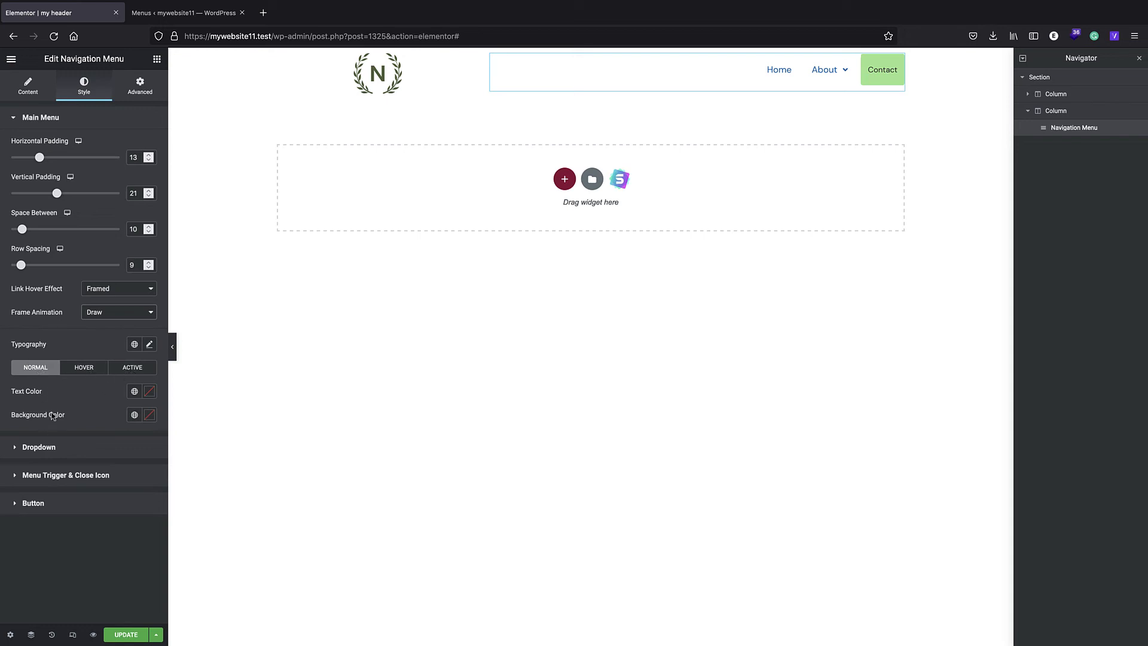
- Review the navigation menu's Dropdown and Button style options
{"action": "left_click", "coordinate": [58, 447]}
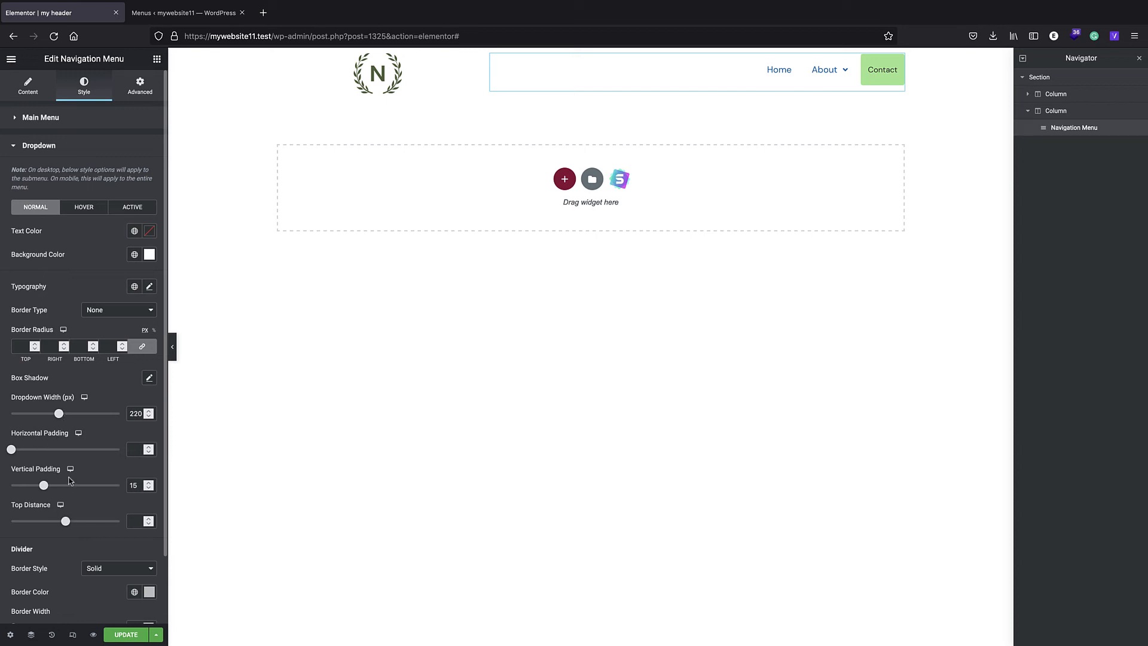
{"action": "scroll", "coordinate": [41, 333], "scroll_direction": "down", "scroll_amount": 1}
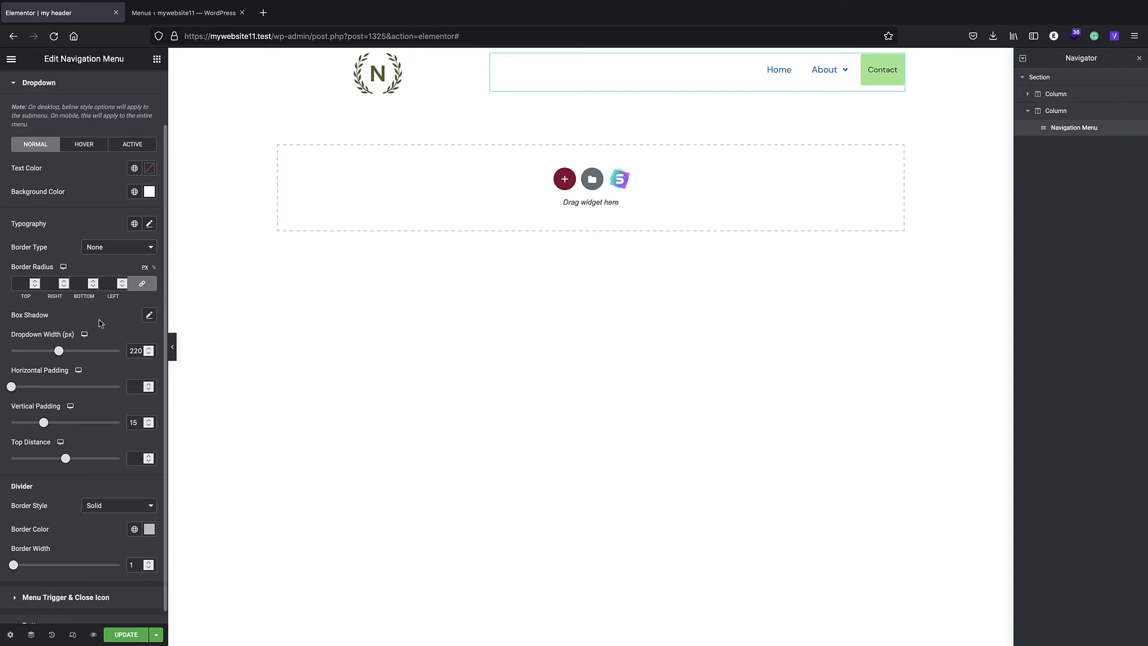
{"action": "scroll", "coordinate": [90, 304], "scroll_direction": "down", "scroll_amount": 1}
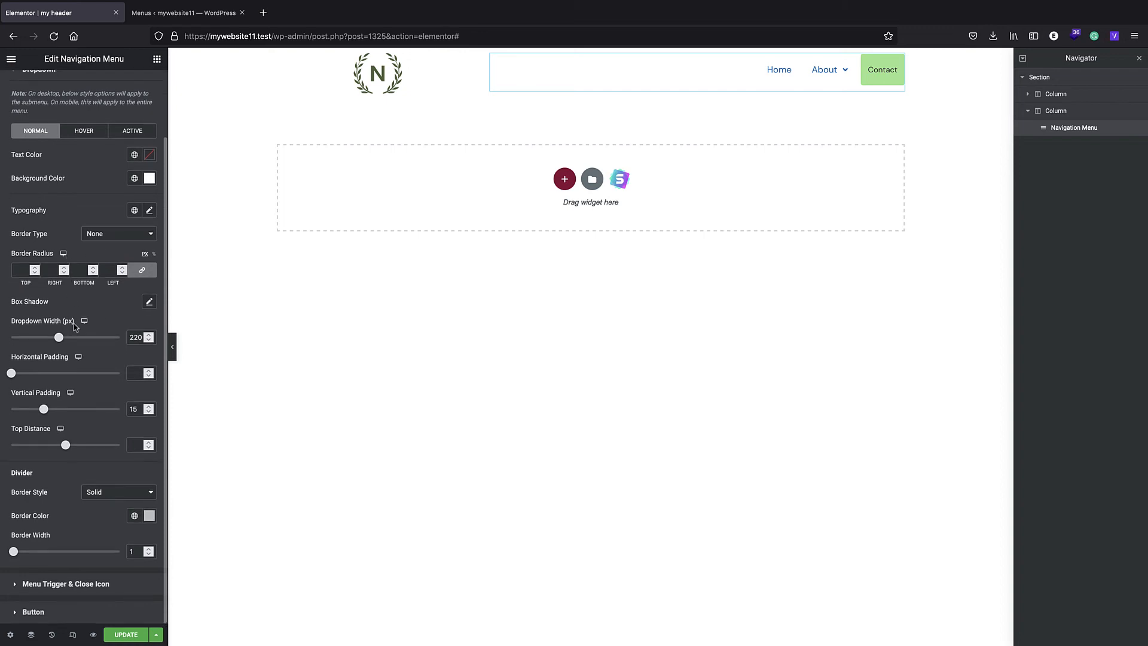
{"action": "scroll", "coordinate": [78, 308], "scroll_direction": "up", "scroll_amount": 1}
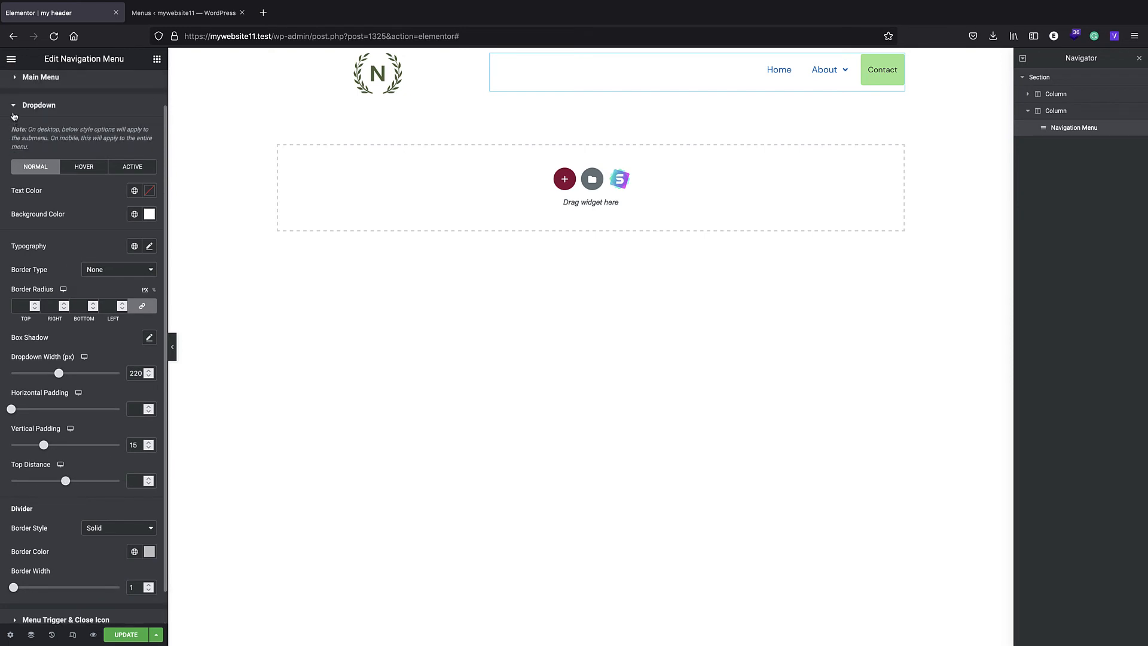
{"action": "left_click", "coordinate": [13, 122]}
{"action": "left_click", "coordinate": [13, 206]}
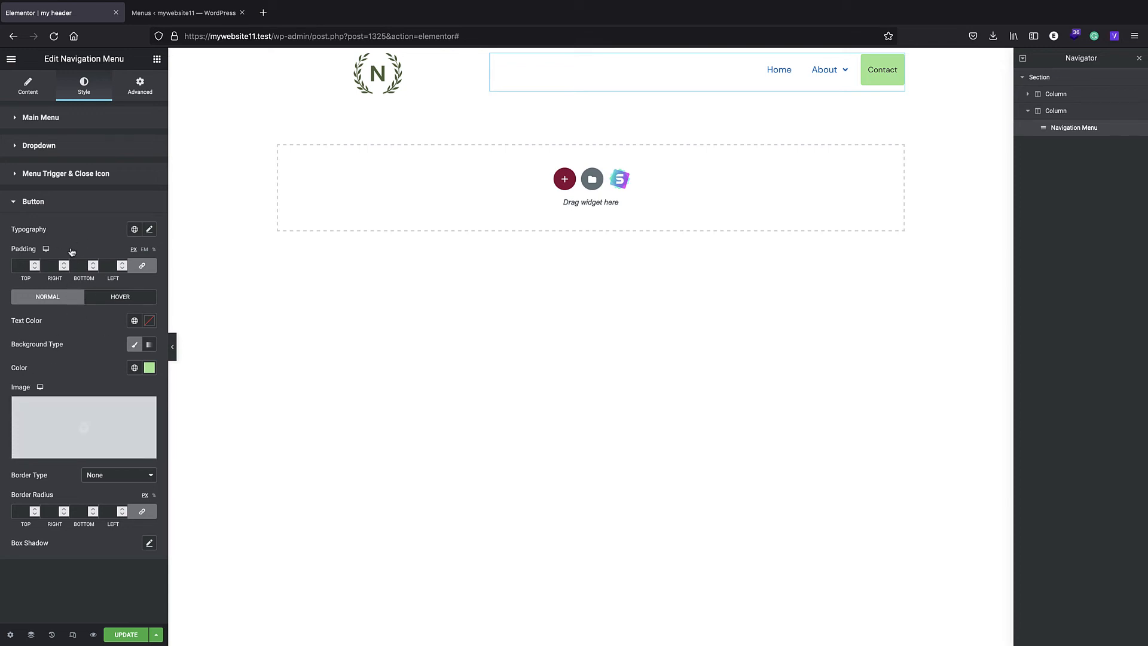
{"action": "left_click", "coordinate": [14, 202]}
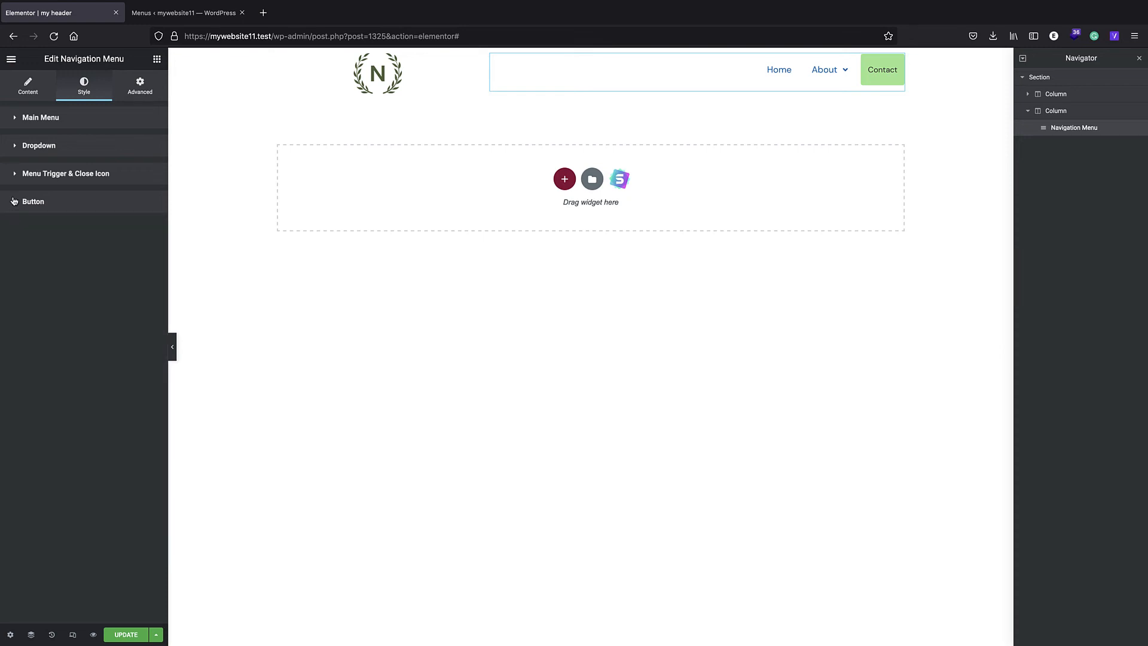
- Update the header template and check the header and its About submenu on the live home page
{"action": "left_click", "coordinate": [125, 635]}
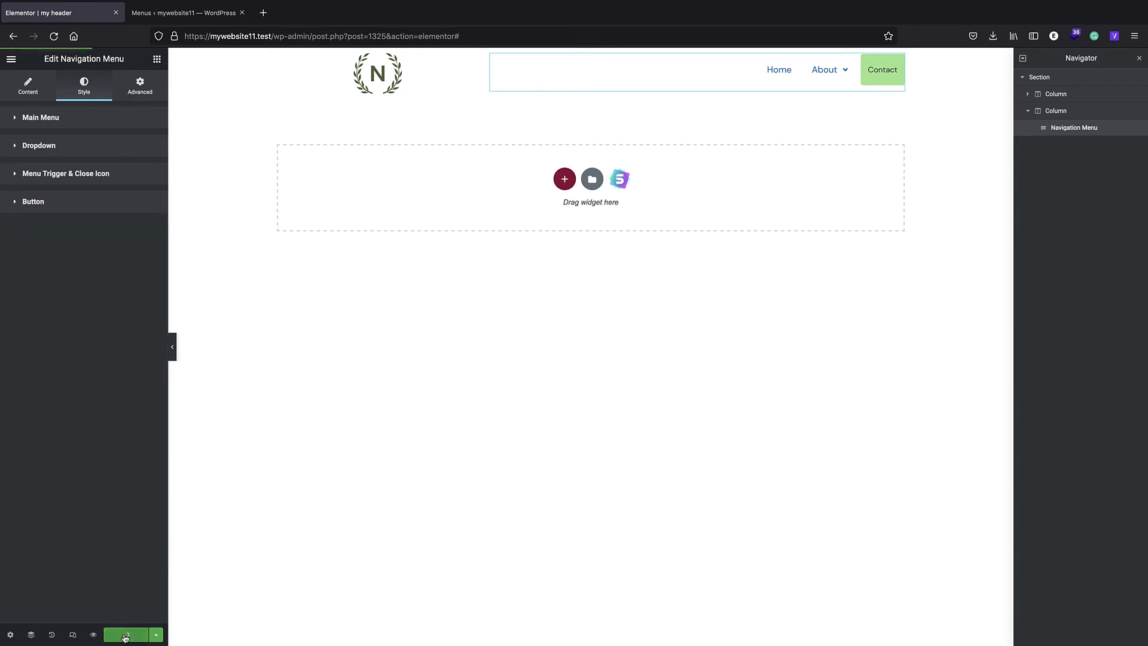
{"action": "left_click", "coordinate": [183, 13]}
{"action": "left_click", "coordinate": [57, 57]}
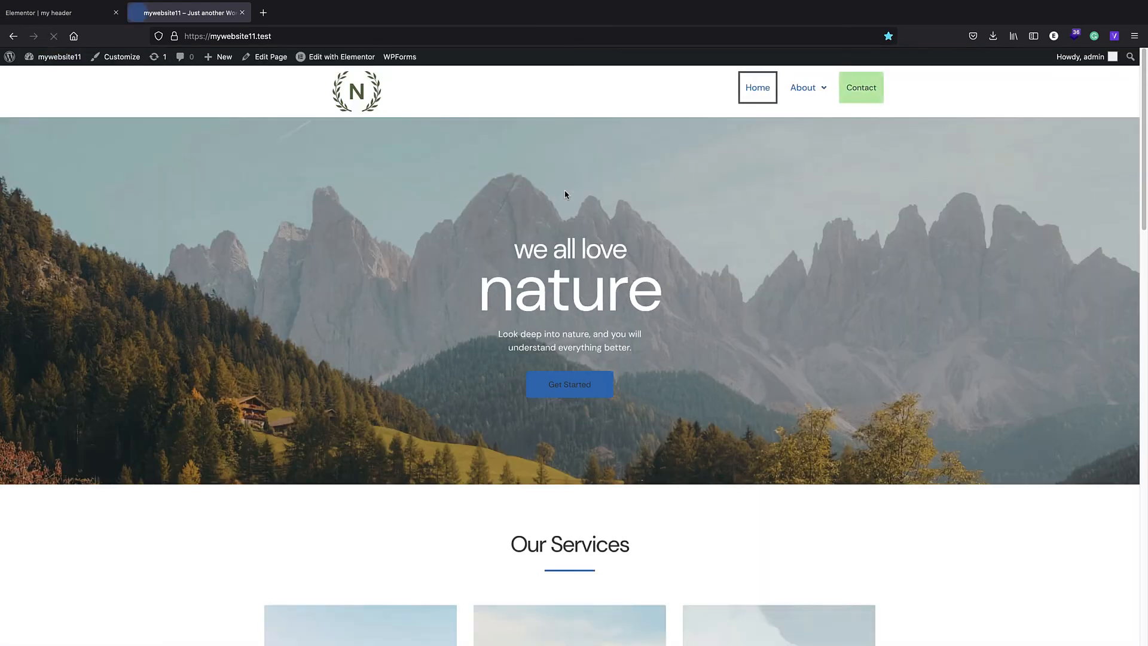
{"action": "mouse_move", "coordinate": [811, 93]}
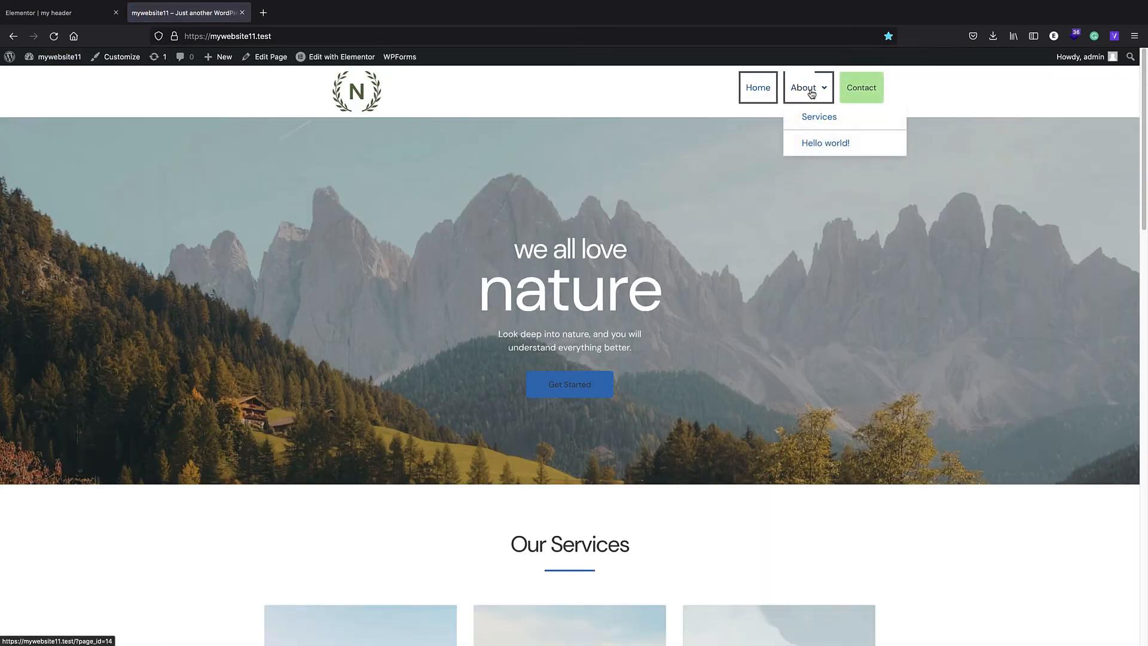
{"action": "scroll", "coordinate": [489, 205], "scroll_direction": "down", "scroll_amount": 15}
{"action": "scroll", "coordinate": [488, 205], "scroll_direction": "up", "scroll_amount": 15}
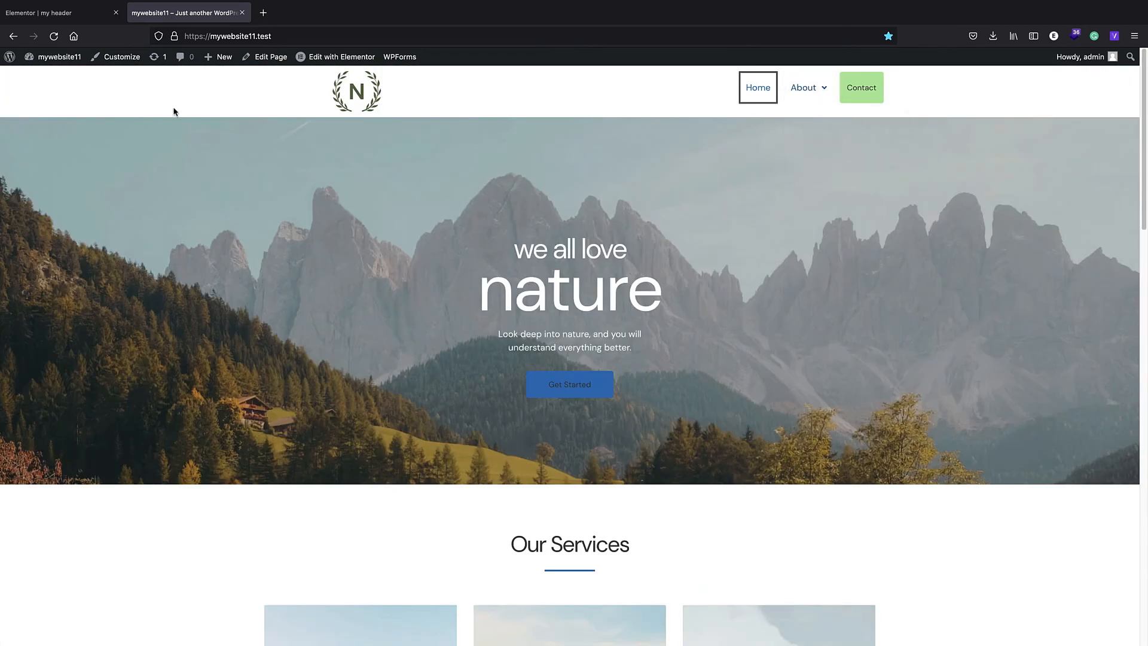
- Switch back to the Elementor editor and review the navigation menu's Layout settings
{"action": "left_click", "coordinate": [60, 18]}
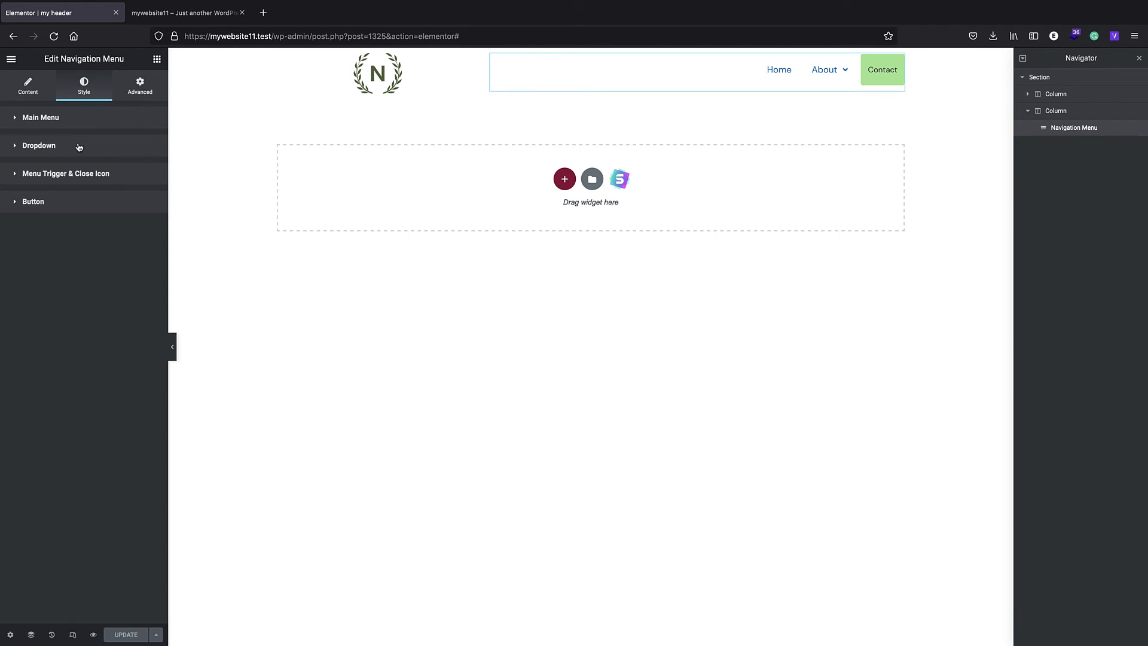
{"action": "left_click", "coordinate": [28, 87]}
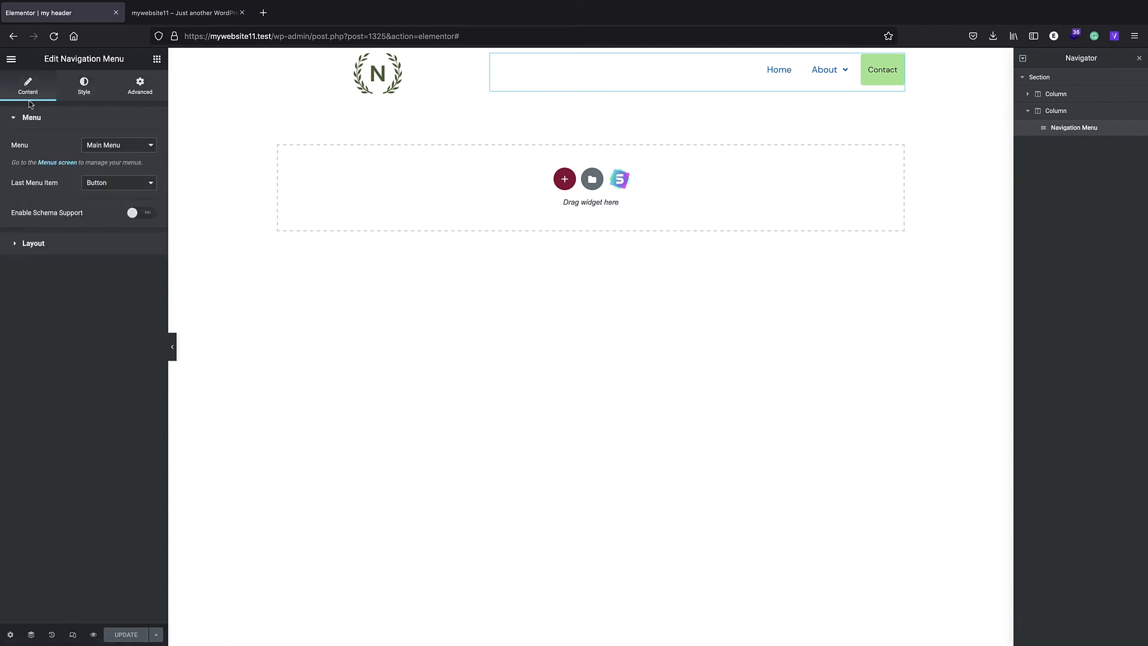
{"action": "left_click", "coordinate": [66, 242]}
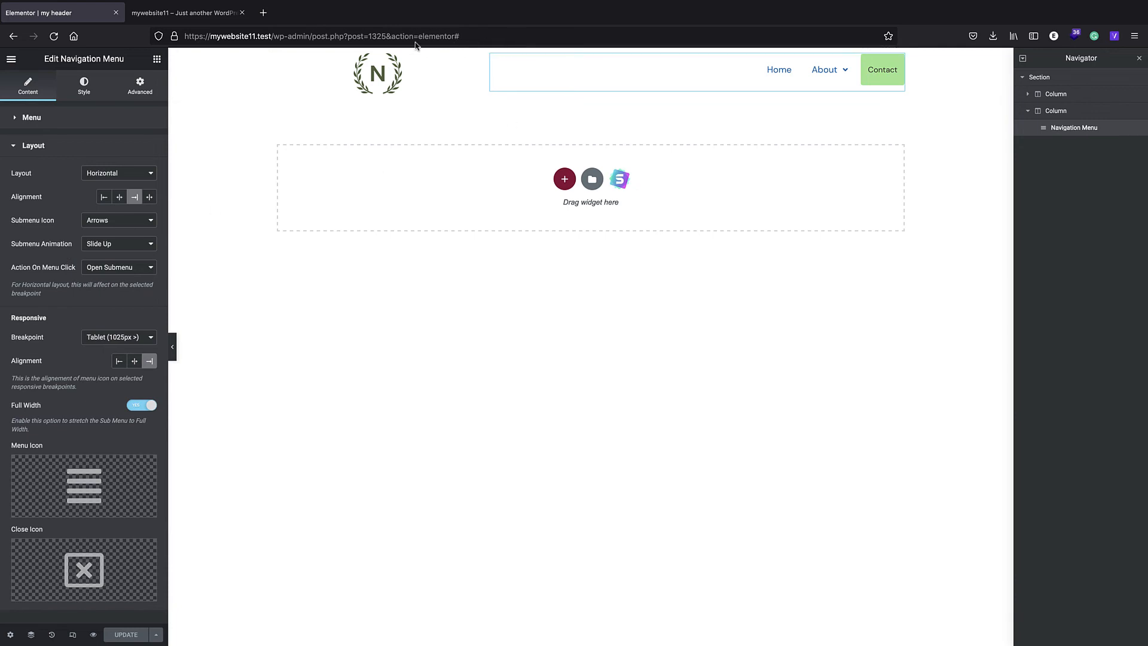
- Leave the editor for the WordPress admin dashboard and open the Elementor Header & Footer Builder template list
{"action": "left_click", "coordinate": [297, 33]}
{"action": "left_click_drag", "start_coordinate": [273, 38], "coordinate": [311, 42]}
{"action": "key", "text": "BackSpace"}
{"action": "key", "text": "Return"}
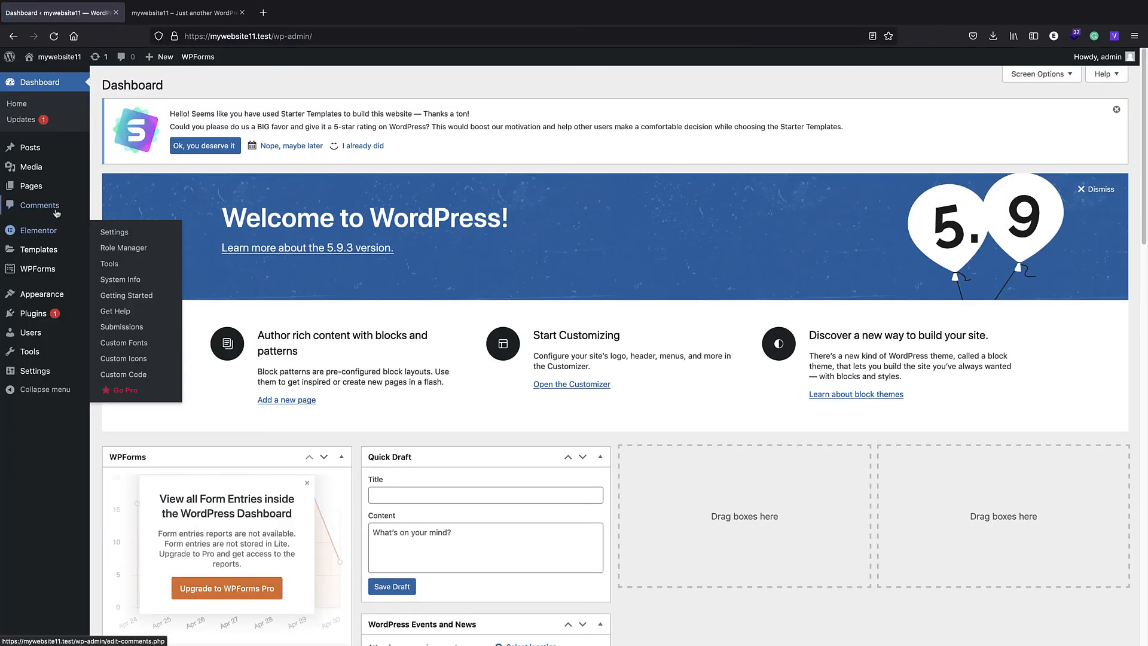
{"action": "mouse_move", "coordinate": [42, 293]}
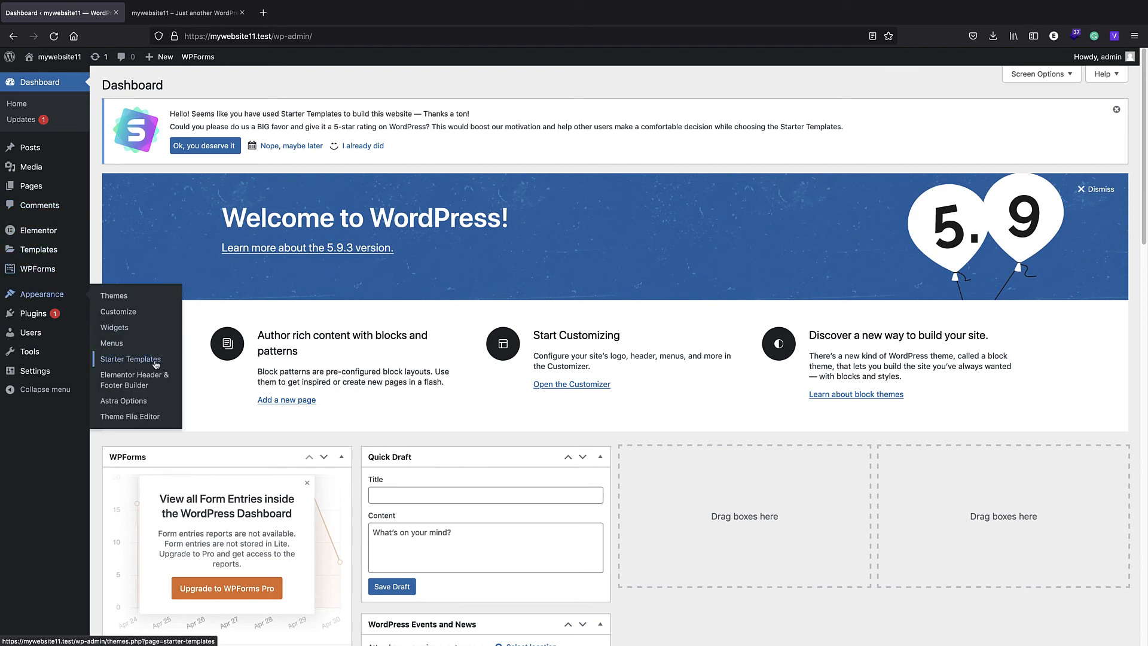
{"action": "left_click", "coordinate": [151, 381]}
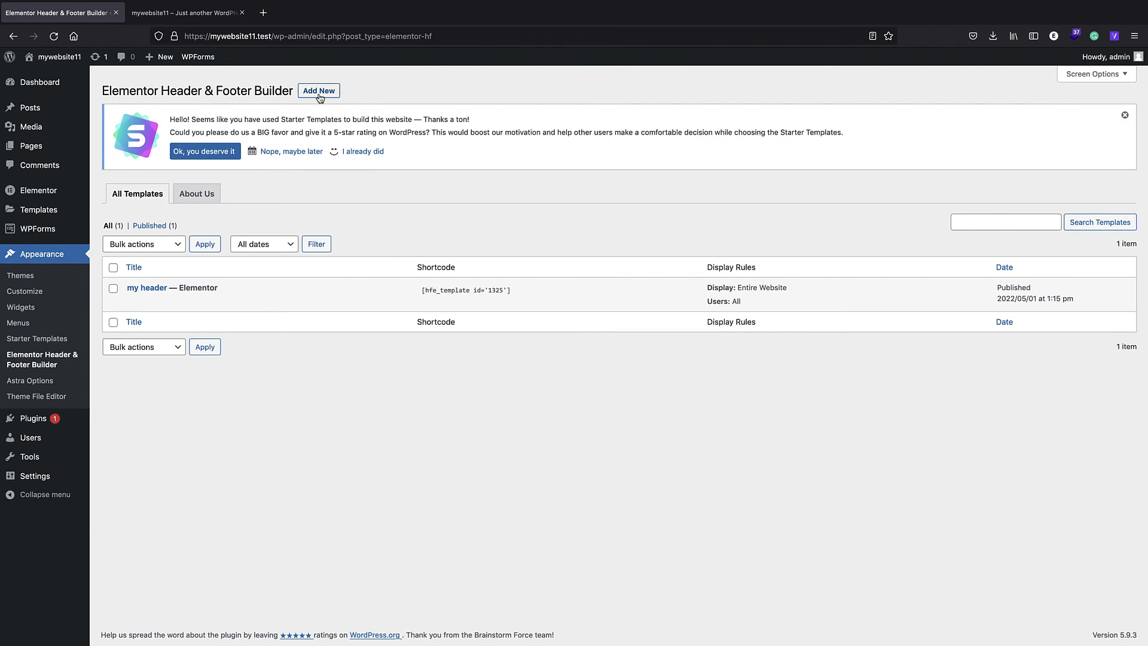
- Create a new template of type Footer, skipping the survey, and set it to display on Entire Website for All user roles
{"action": "left_click", "coordinate": [319, 90]}
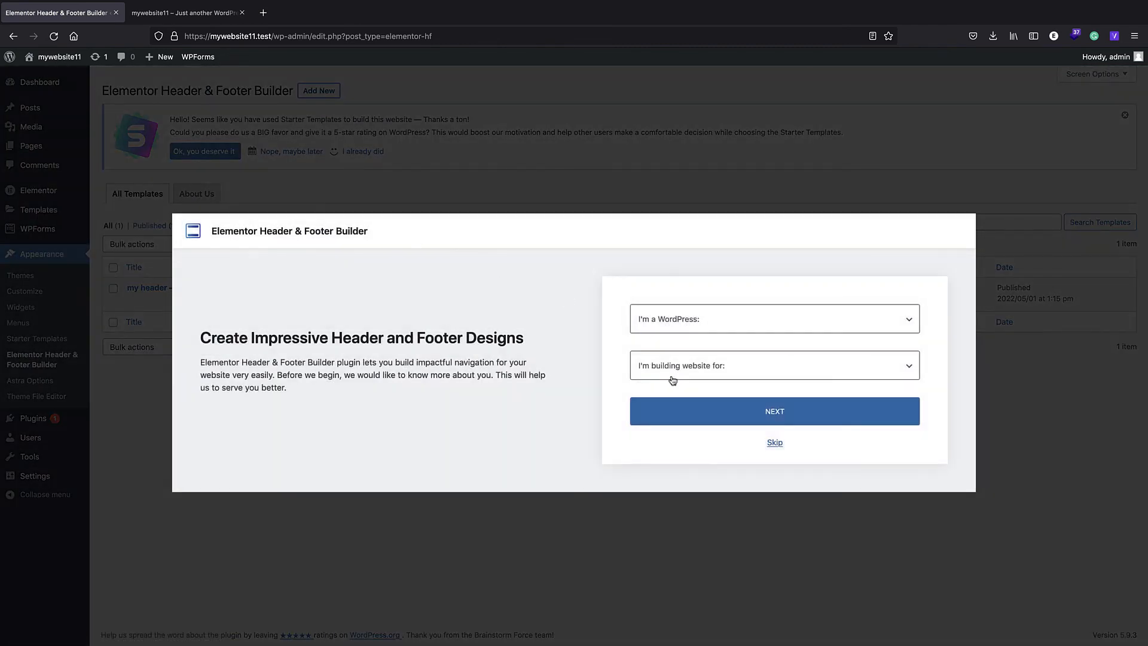
{"action": "left_click", "coordinate": [774, 443]}
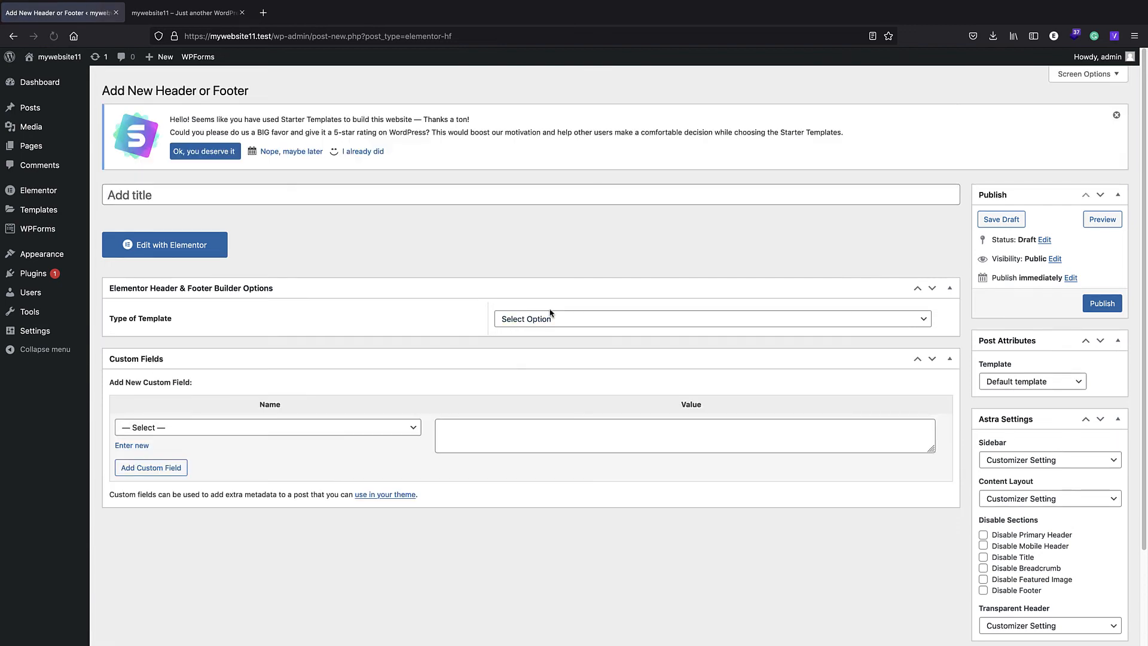
{"action": "left_click", "coordinate": [550, 318]}
{"action": "left_click", "coordinate": [537, 357]}
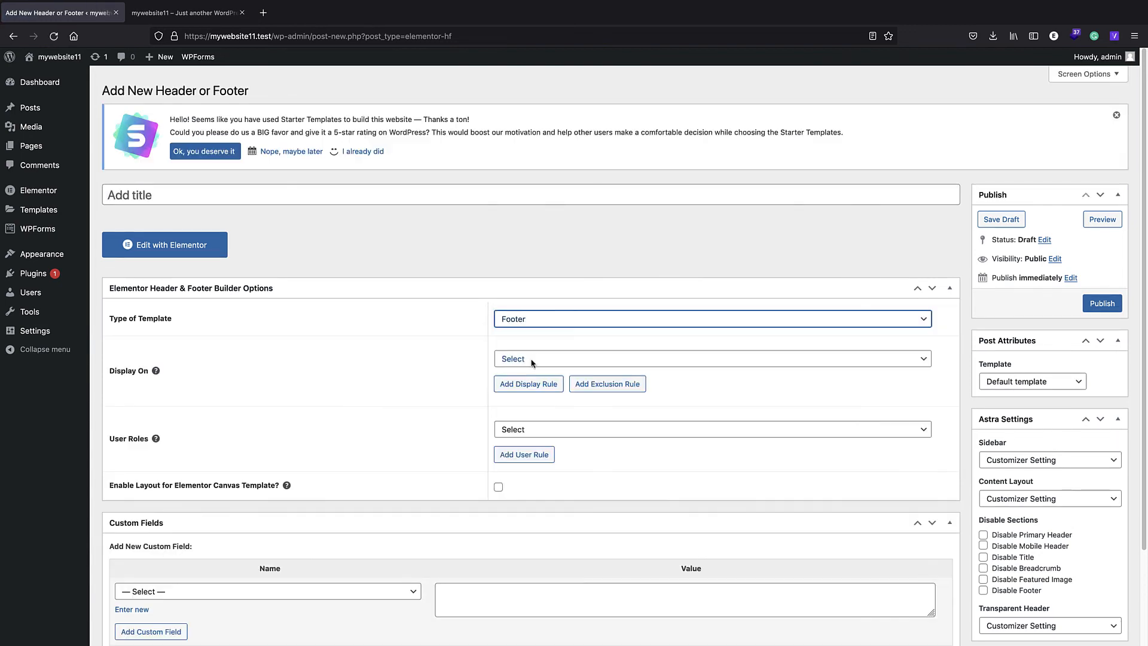
{"action": "scroll", "coordinate": [454, 358], "scroll_direction": "down", "scroll_amount": 2}
{"action": "left_click", "coordinate": [555, 316]}
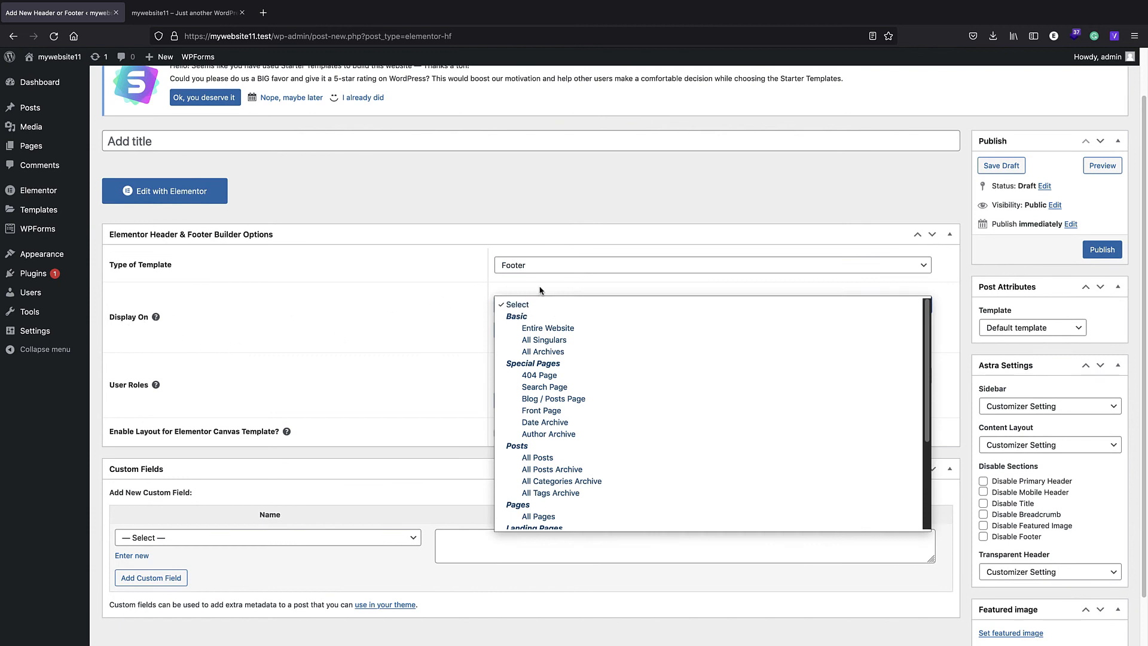
{"action": "left_click", "coordinate": [543, 329]}
{"action": "left_click", "coordinate": [540, 381]}
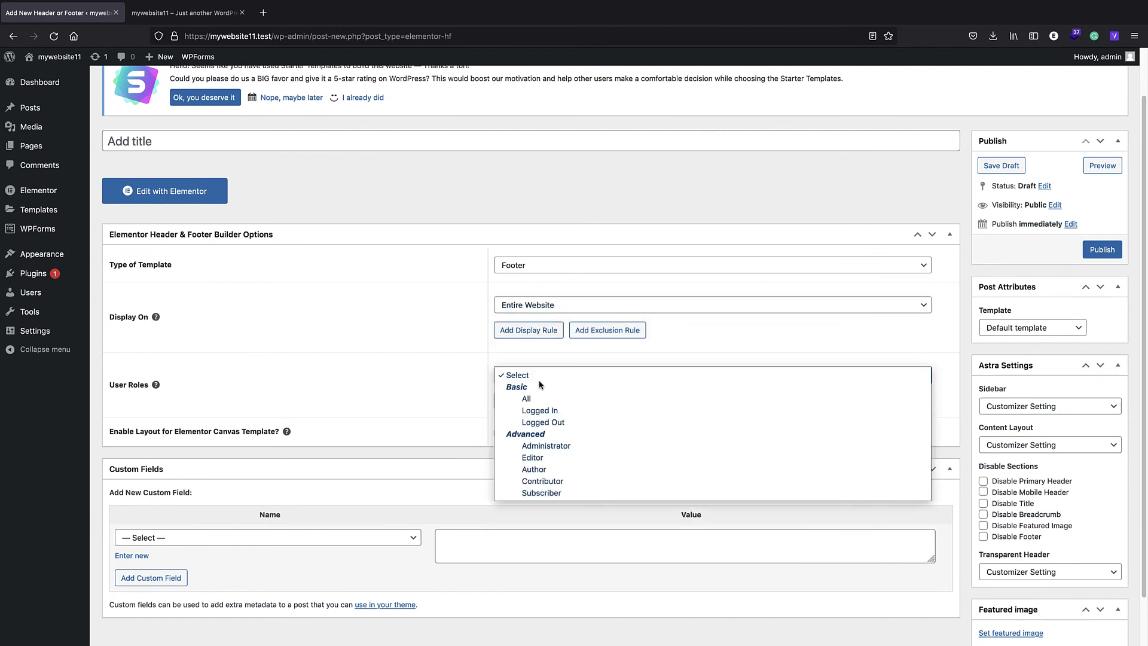
{"action": "left_click", "coordinate": [526, 398]}
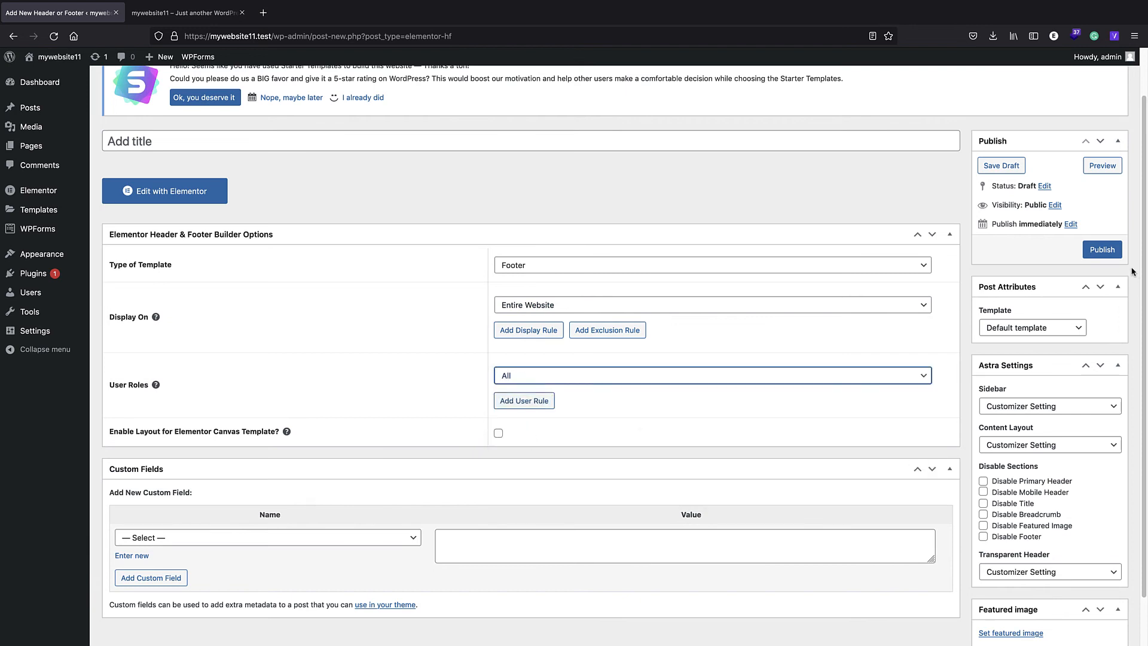
- Title the footer template "my footer" and publish it
{"action": "left_click", "coordinate": [269, 134]}
{"action": "type", "text": "my footer"}
{"action": "left_click", "coordinate": [1113, 250]}
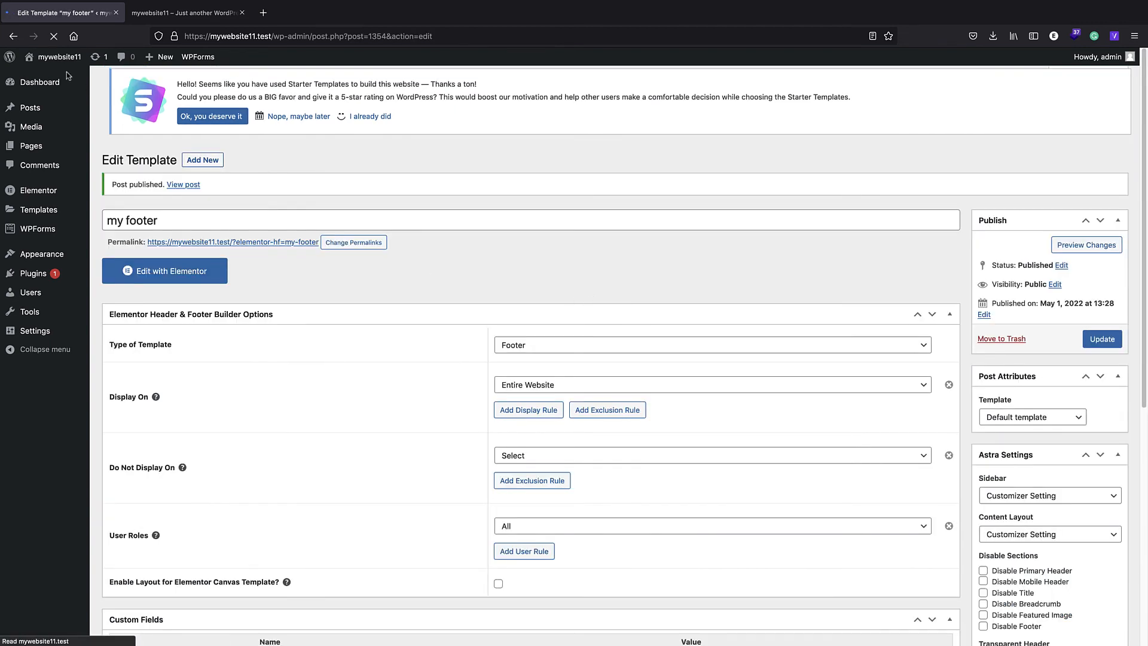
- Open the live site in a new browser tab and check the end of the home page for the footer
{"action": "right_click", "coordinate": [65, 55]}
{"action": "left_click", "coordinate": [96, 60]}
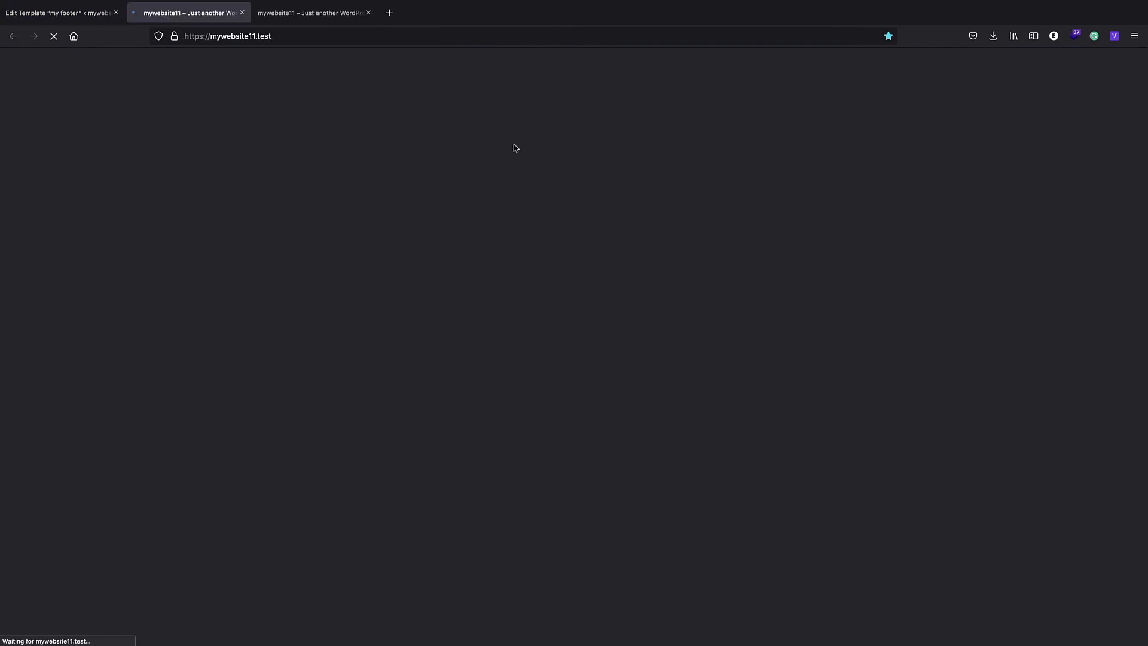
{"action": "scroll", "coordinate": [469, 264], "scroll_direction": "down", "scroll_amount": 15}
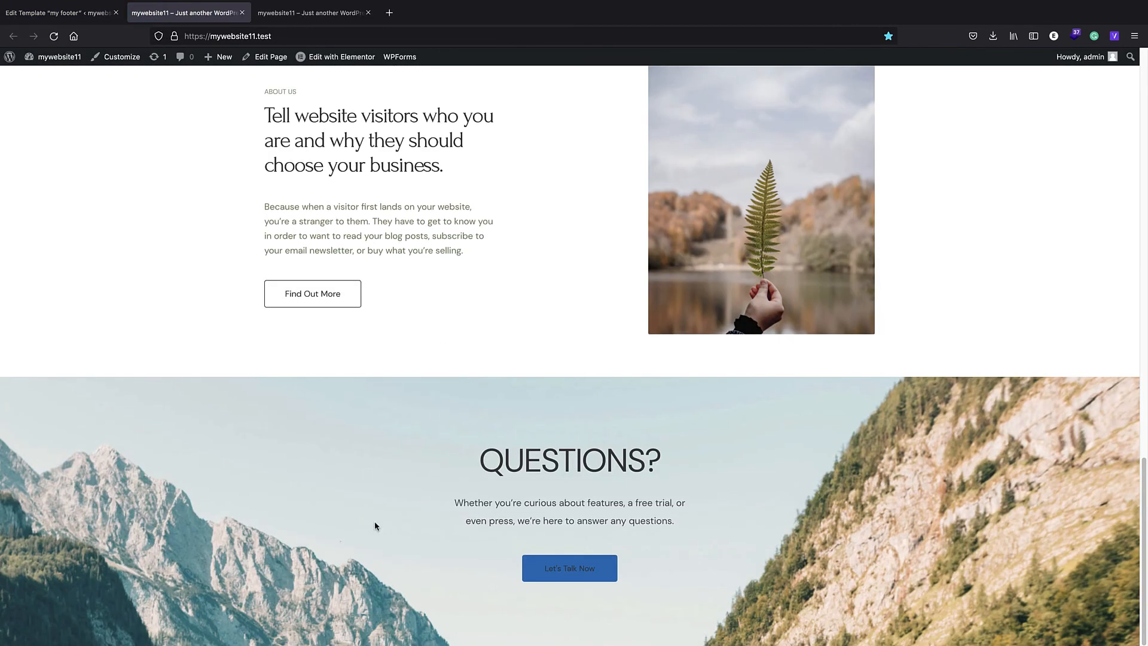
- Return to the footer template, open it in Elementor and add a section with three equal columns
{"action": "left_click", "coordinate": [51, 18]}
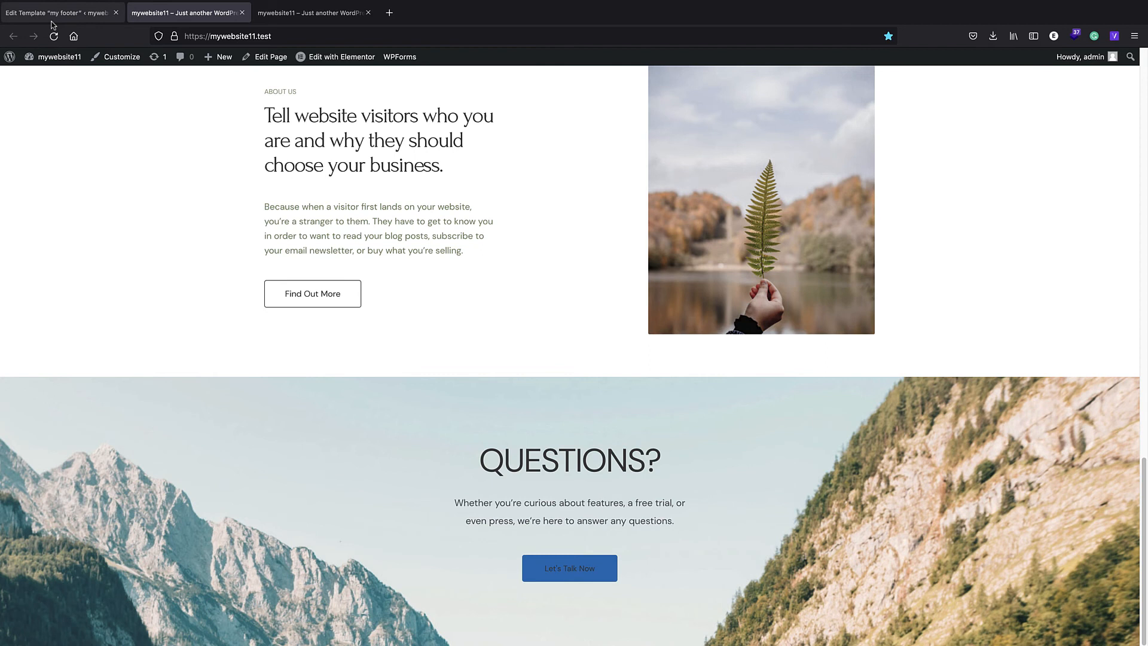
{"action": "left_click", "coordinate": [149, 278]}
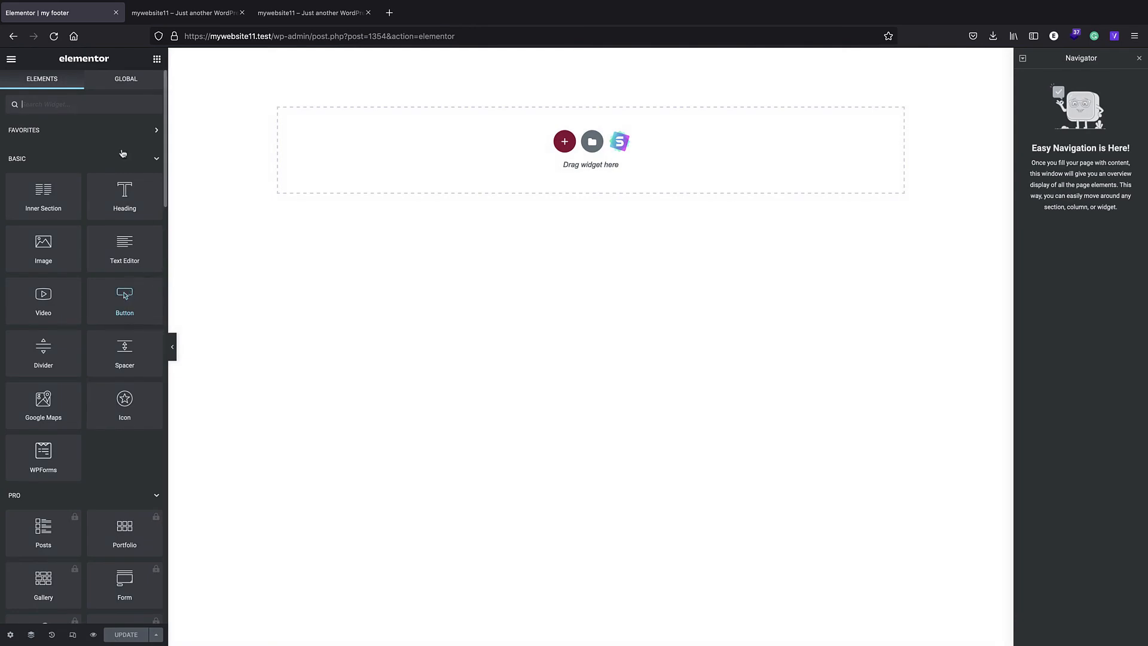
{"action": "left_click", "coordinate": [563, 142]}
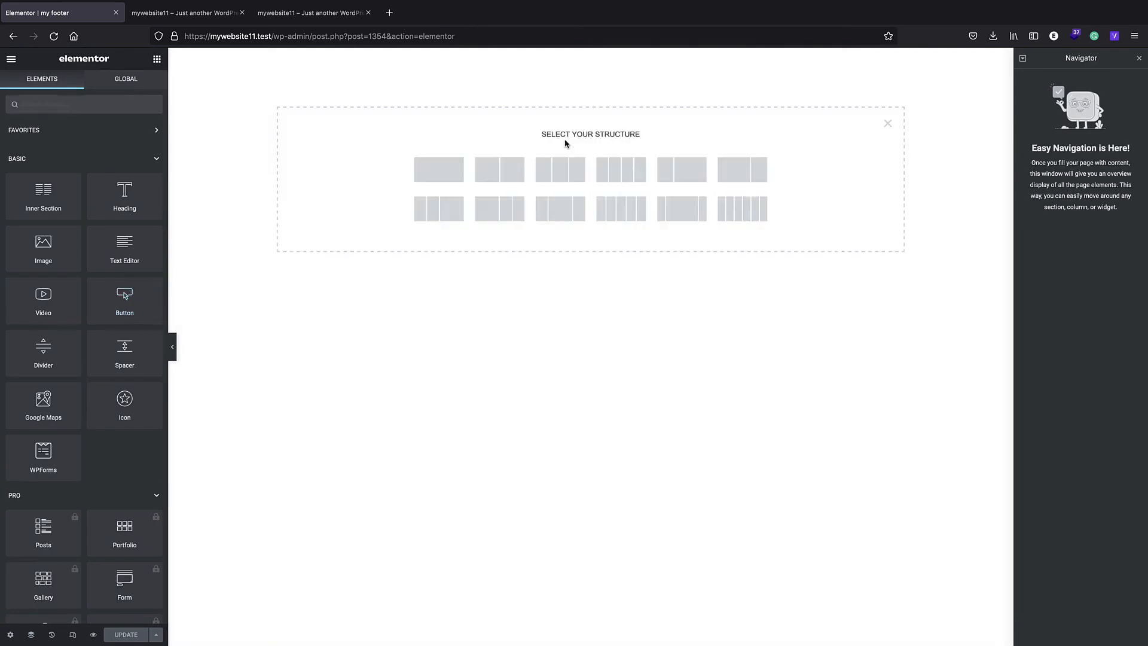
{"action": "left_click", "coordinate": [566, 173]}
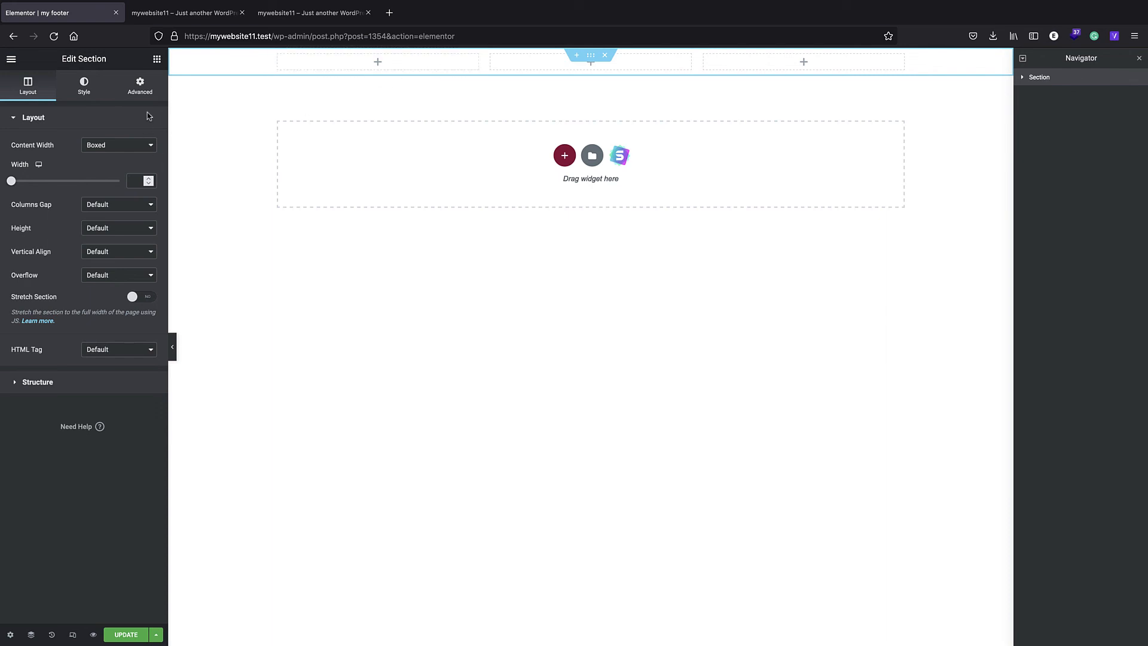
- Add a Site Logo widget to the footer section's first column
{"action": "left_click", "coordinate": [155, 61]}
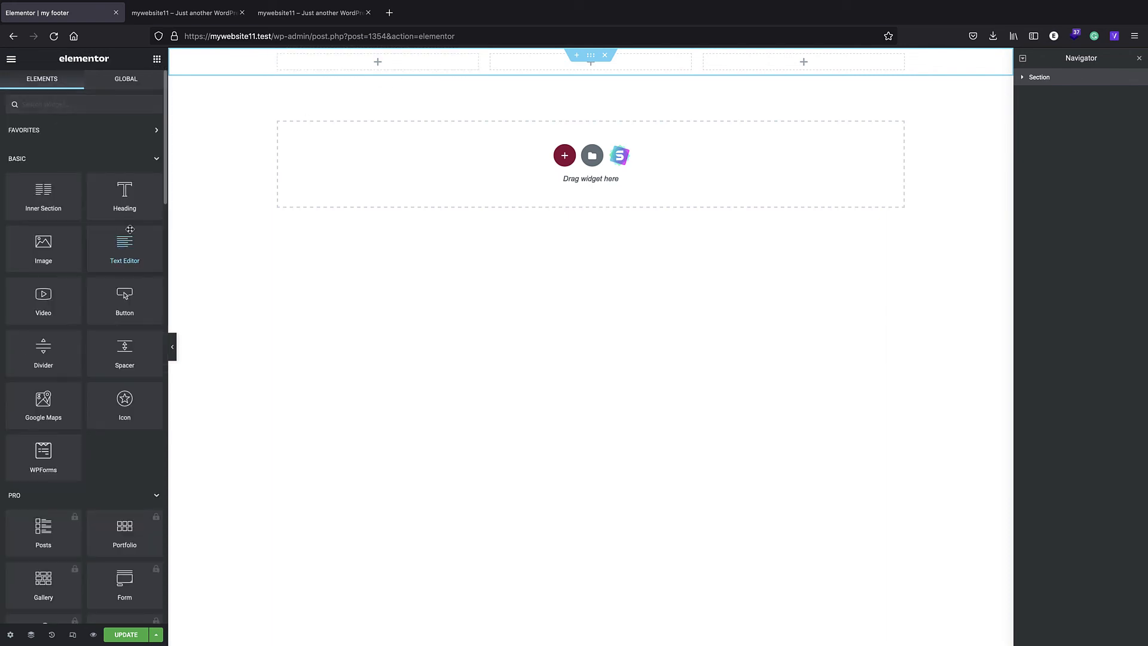
{"action": "scroll", "coordinate": [77, 314], "scroll_direction": "down", "scroll_amount": 15}
{"action": "scroll", "coordinate": [77, 313], "scroll_direction": "down", "scroll_amount": 5}
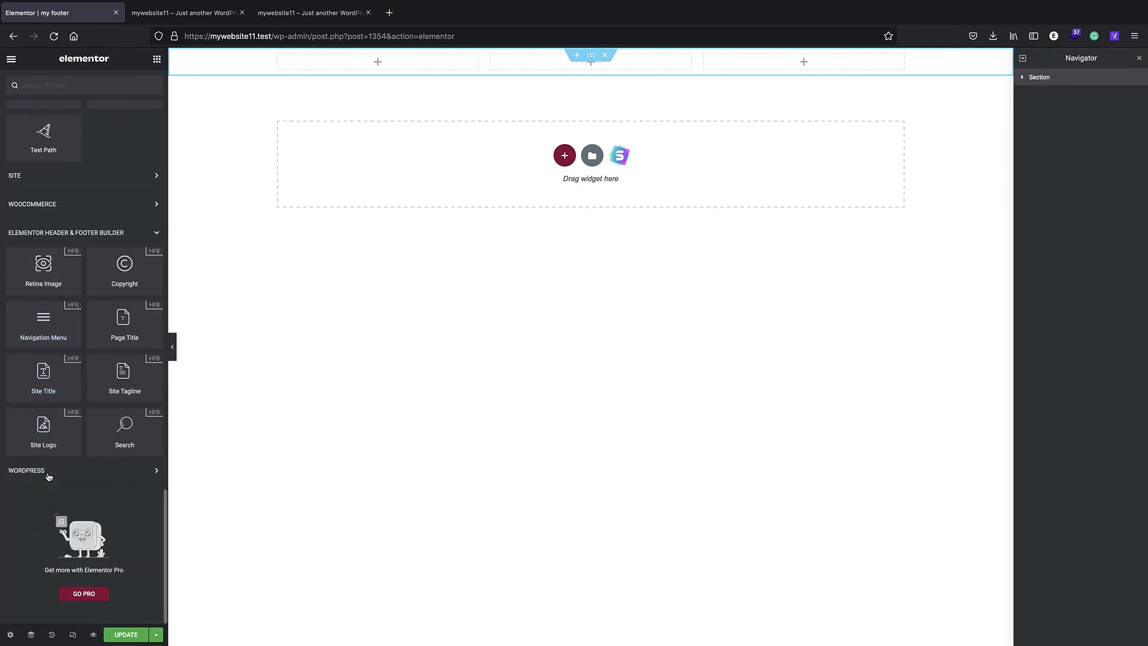
{"action": "left_click_drag", "start_coordinate": [43, 434], "coordinate": [377, 61]}
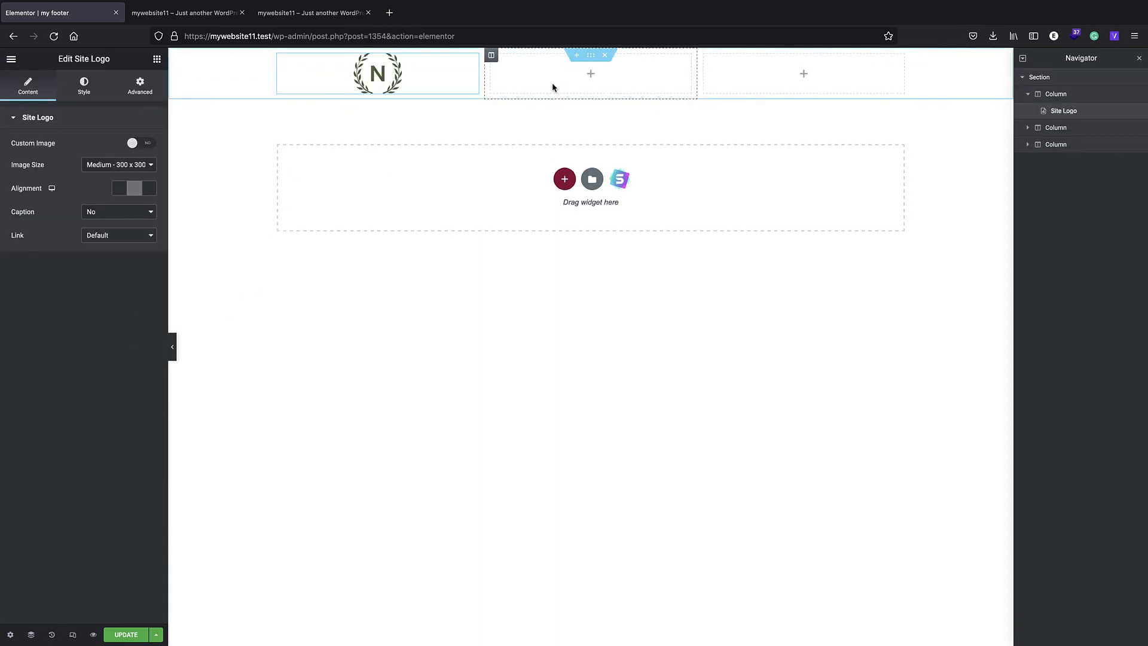
- Add a Copyright widget to the footer section's middle column, keeping its default text
{"action": "left_click", "coordinate": [157, 59]}
{"action": "scroll", "coordinate": [119, 358], "scroll_direction": "down", "scroll_amount": 10}
{"action": "mouse_move", "coordinate": [168, 374]}
{"action": "left_mouse_down"}
{"action": "mouse_move", "coordinate": [154, 373]}
{"action": "mouse_move", "coordinate": [186, 375]}
{"action": "left_mouse_up"}
{"action": "scroll", "coordinate": [180, 375], "scroll_direction": "down", "scroll_amount": 8}
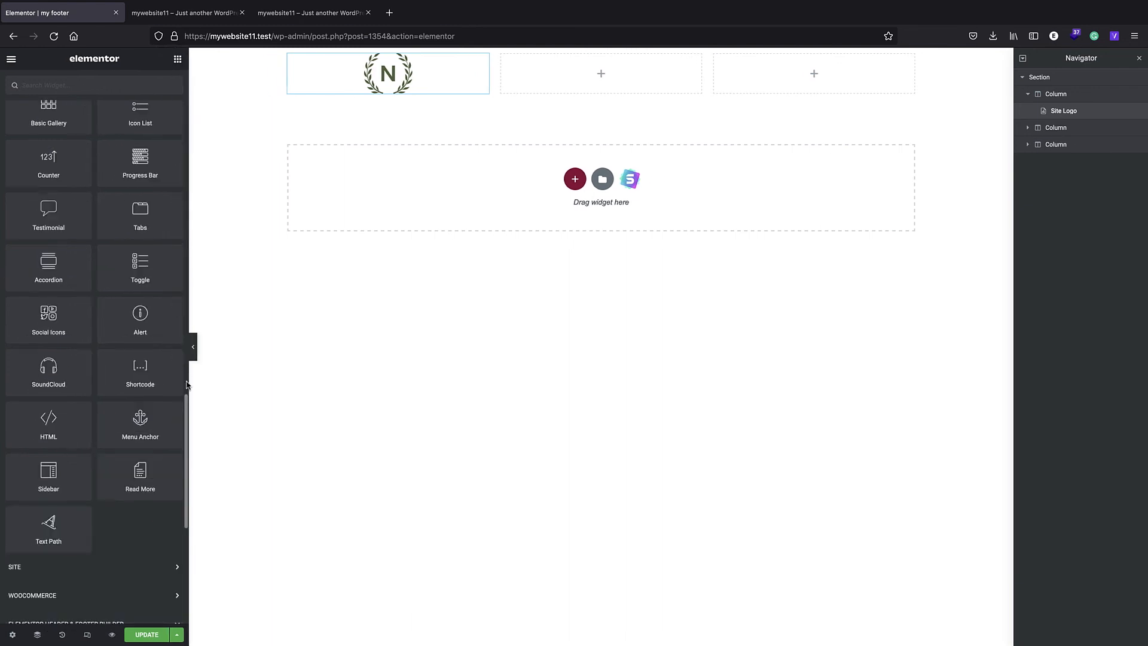
{"action": "scroll", "coordinate": [160, 600], "scroll_direction": "down", "scroll_amount": 6}
{"action": "left_click", "coordinate": [145, 509]}
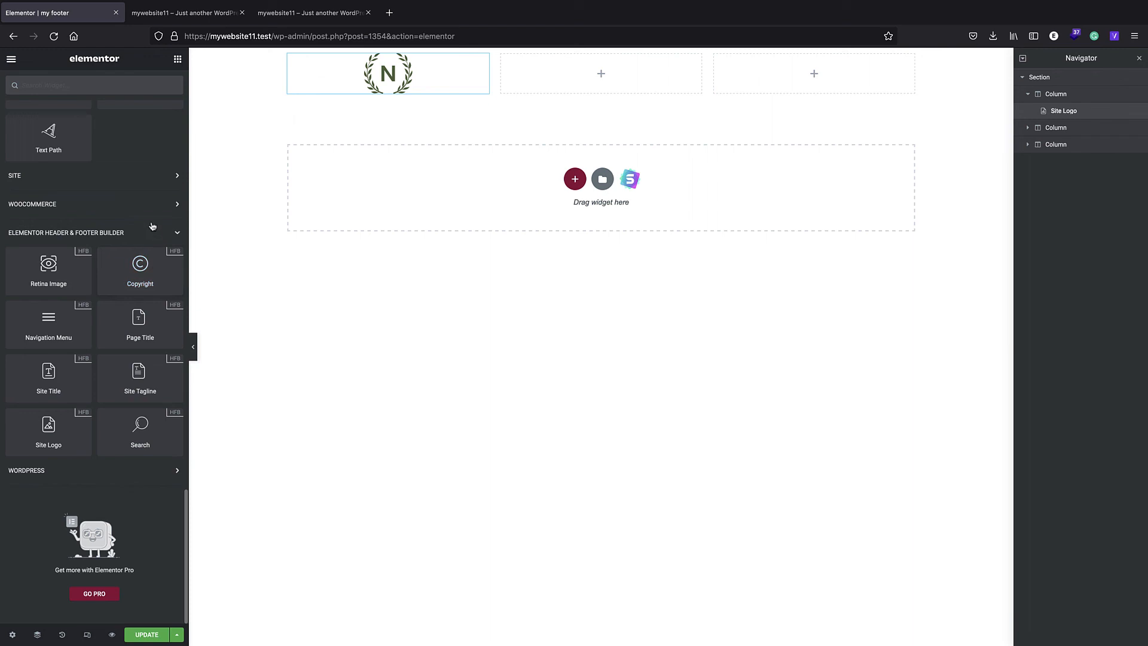
{"action": "left_click_drag", "start_coordinate": [140, 266], "coordinate": [568, 77]}
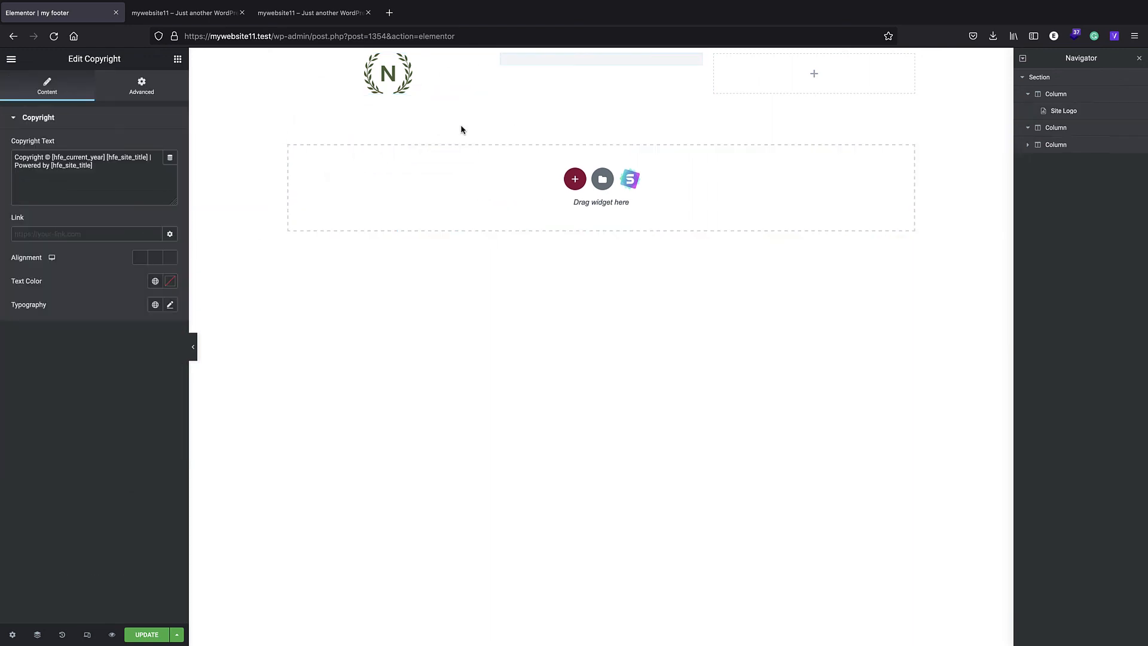
- Add a Google Maps widget to the footer section's third column
{"action": "left_click", "coordinate": [177, 59]}
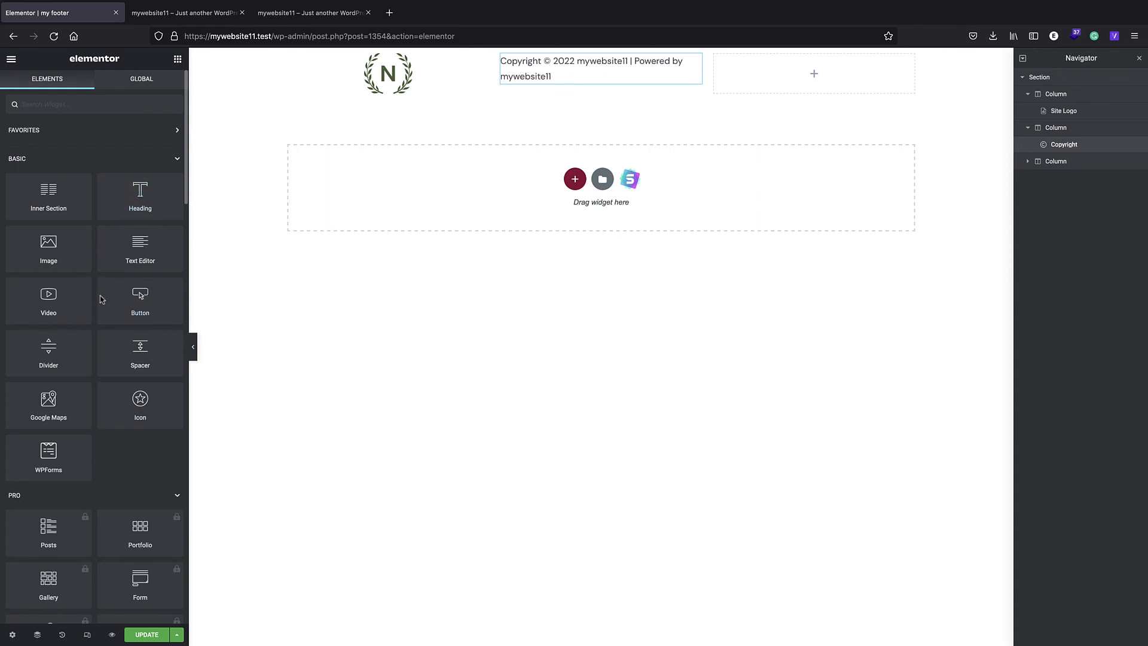
{"action": "left_click_drag", "start_coordinate": [54, 399], "coordinate": [837, 71]}
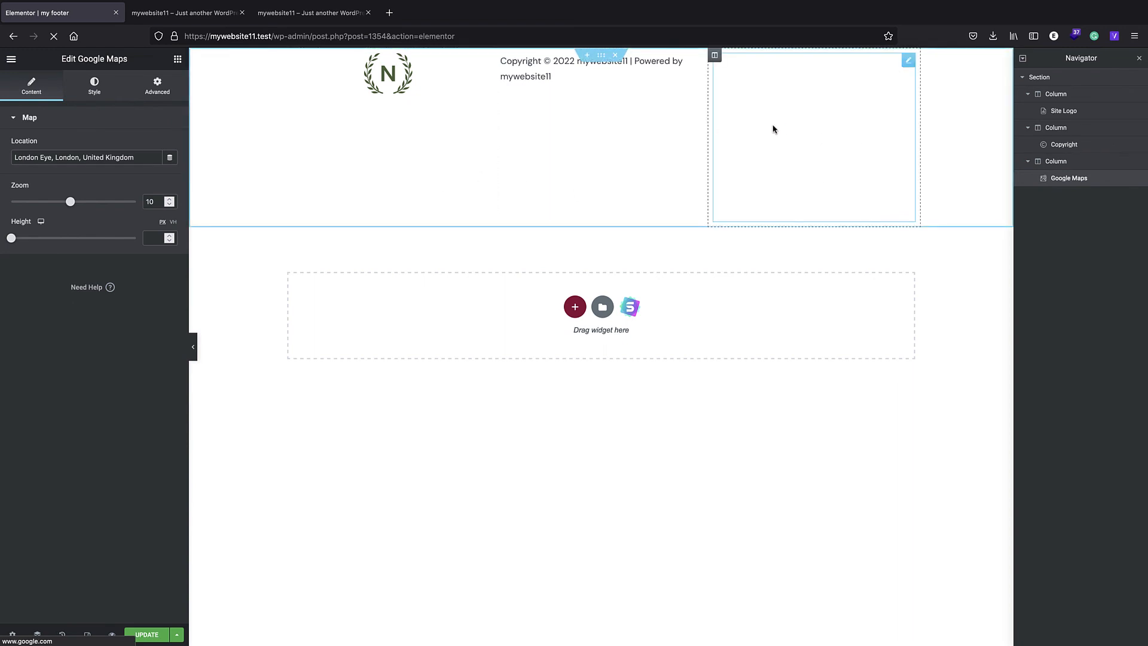
{"action": "right_click", "coordinate": [804, 117]}
{"action": "left_click", "coordinate": [750, 116]}
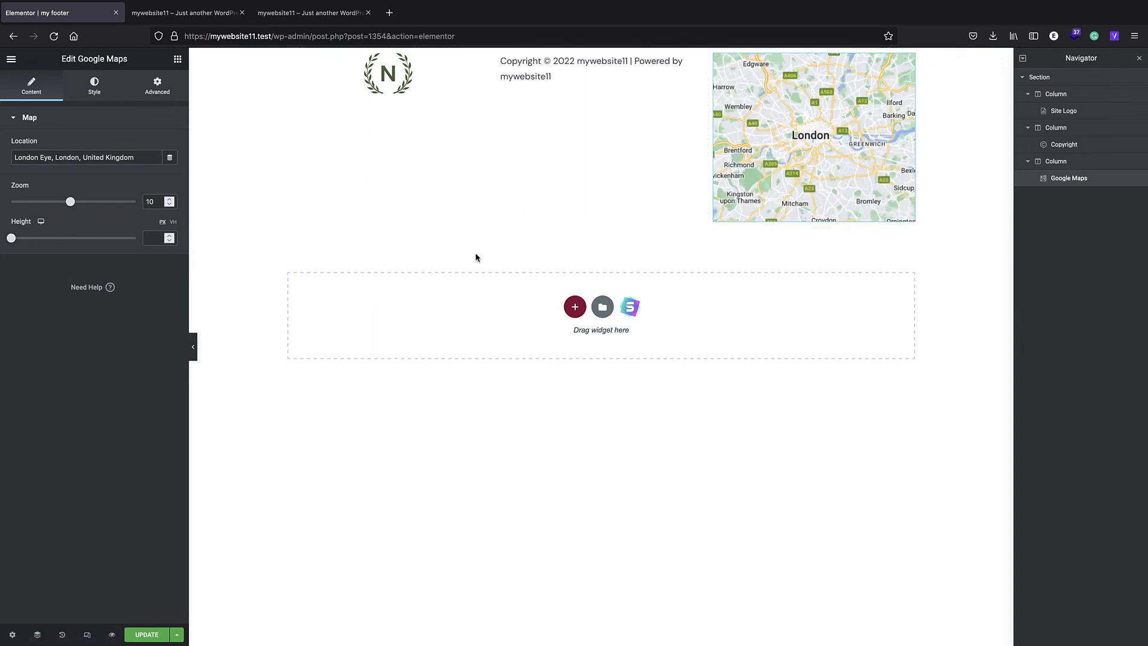
- Update the footer template, reload the live home page and check the footer at its end
{"action": "left_click", "coordinate": [147, 635]}
{"action": "left_click", "coordinate": [190, 13]}
{"action": "left_click", "coordinate": [283, 36]}
{"action": "key", "text": "Return"}
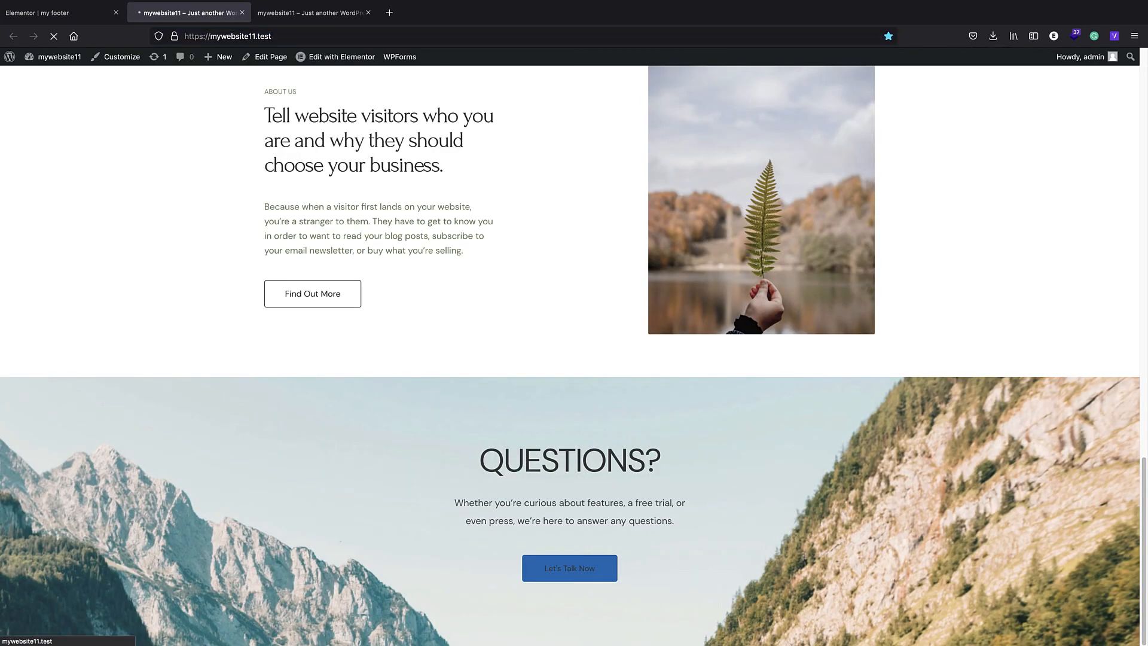
{"action": "scroll", "coordinate": [506, 312], "scroll_direction": "down", "scroll_amount": 15}
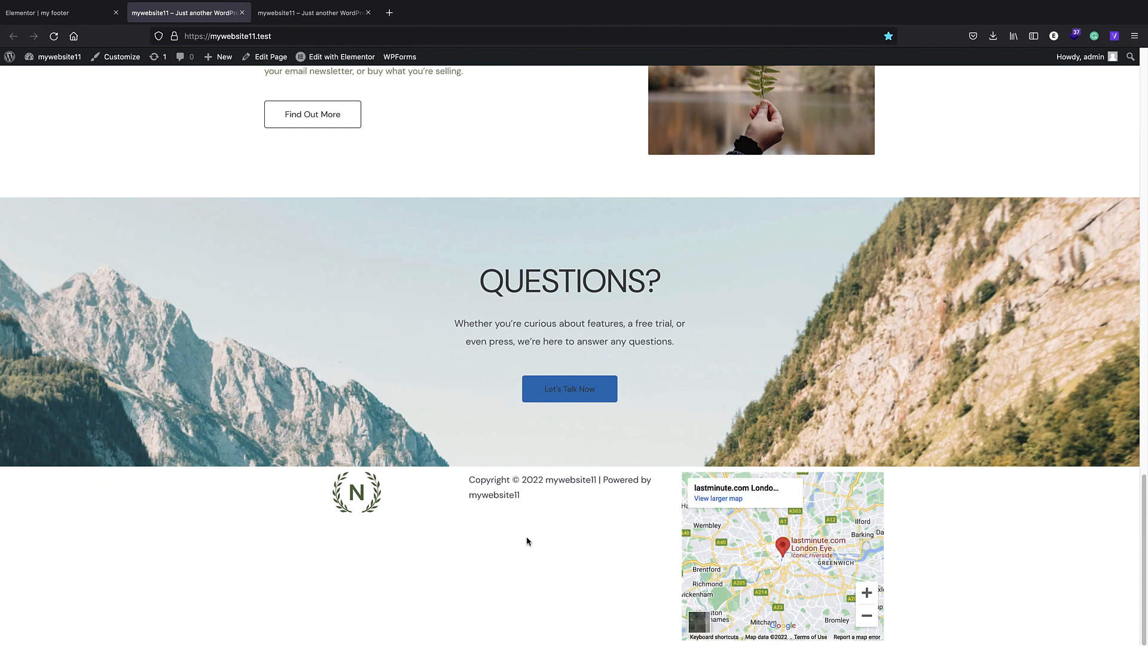
{"action": "scroll", "coordinate": [735, 536], "scroll_direction": "down", "scroll_amount": 1}
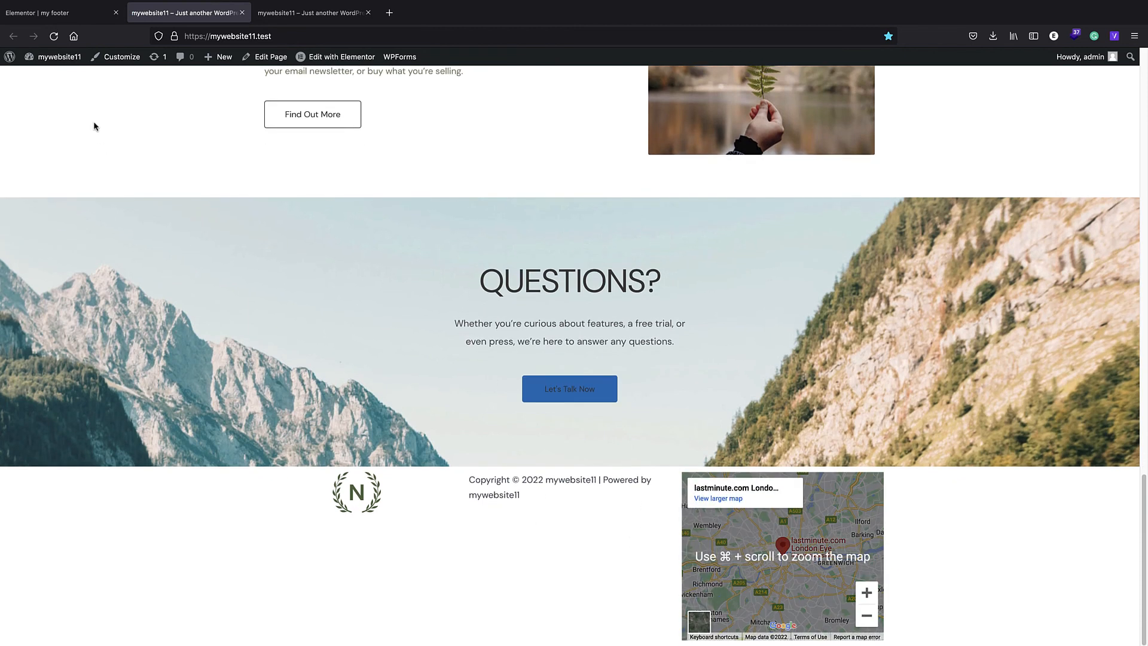
- Switch back to the Elementor editor and give the footer section a gradient background with light blue as the first color
{"action": "left_click", "coordinate": [60, 13]}
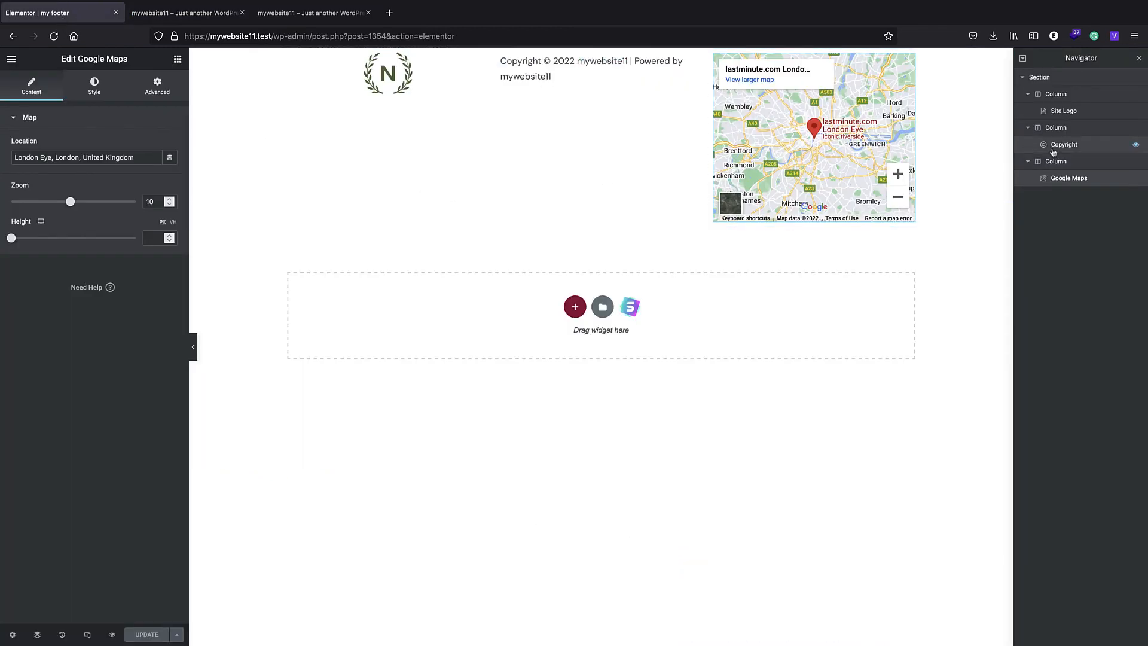
{"action": "left_click", "coordinate": [635, 134]}
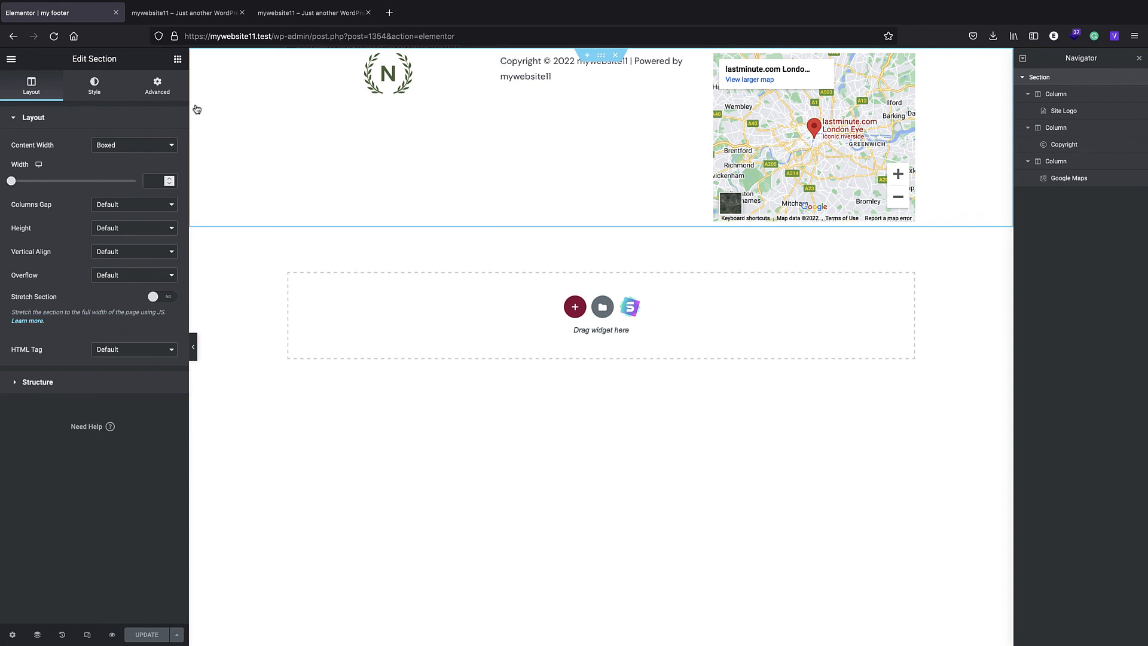
{"action": "left_click", "coordinate": [101, 89]}
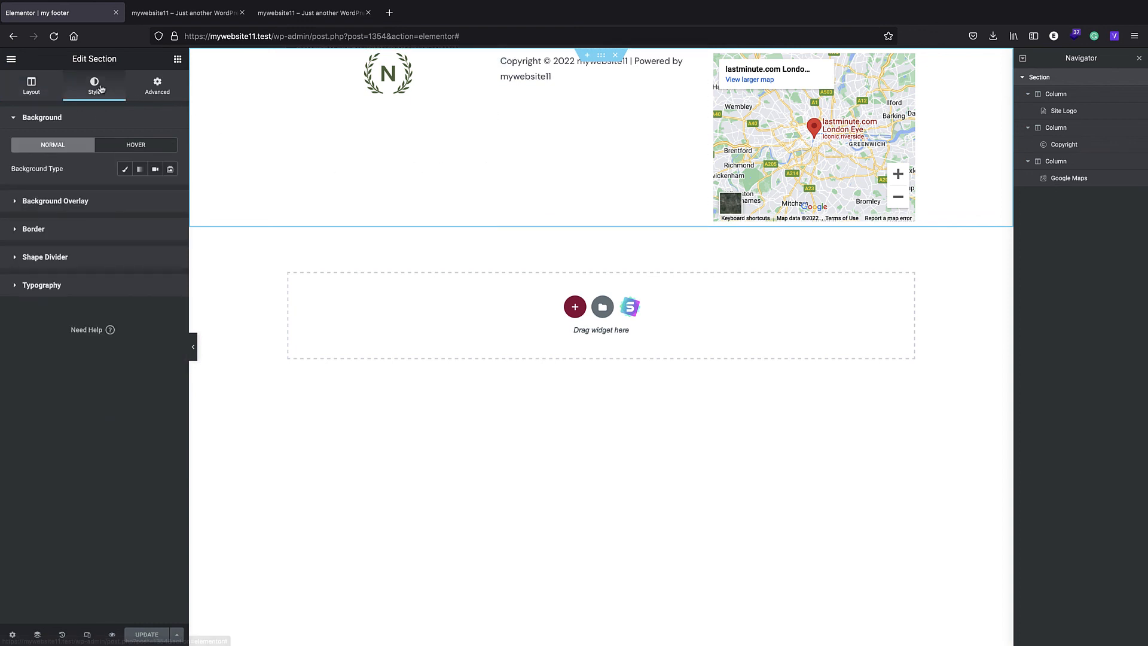
{"action": "left_click", "coordinate": [139, 170]}
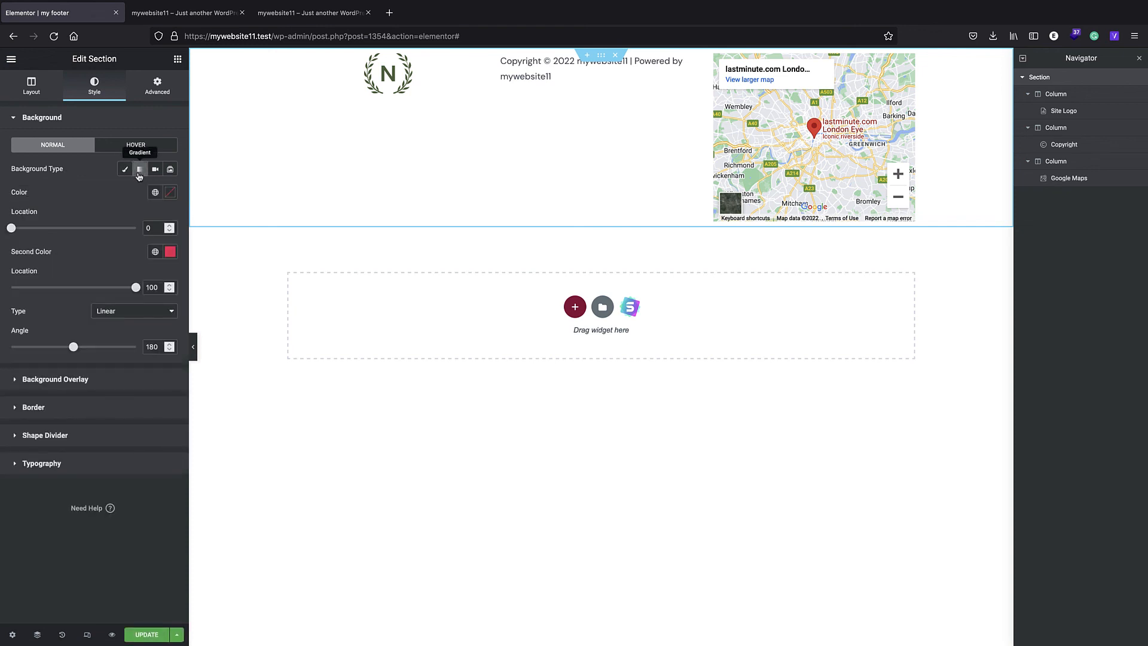
{"action": "left_click", "coordinate": [171, 192]}
{"action": "left_click", "coordinate": [145, 250]}
{"action": "left_click_drag", "start_coordinate": [146, 250], "coordinate": [117, 244]}
{"action": "left_click", "coordinate": [111, 336]}
{"action": "left_click", "coordinate": [124, 190]}
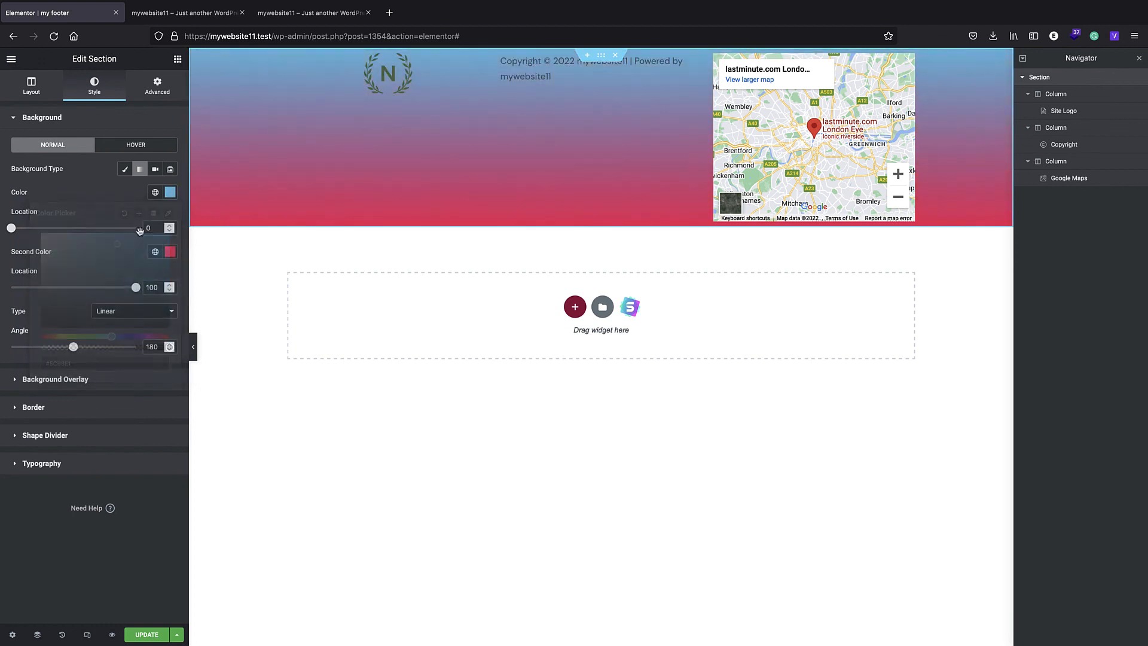
- Set the gradient's second color to dark blue #1B5A9E
{"action": "left_click", "coordinate": [170, 251]}
{"action": "left_click", "coordinate": [111, 333]}
{"action": "left_click", "coordinate": [117, 396]}
{"action": "left_click_drag", "start_coordinate": [101, 333], "coordinate": [145, 328]}
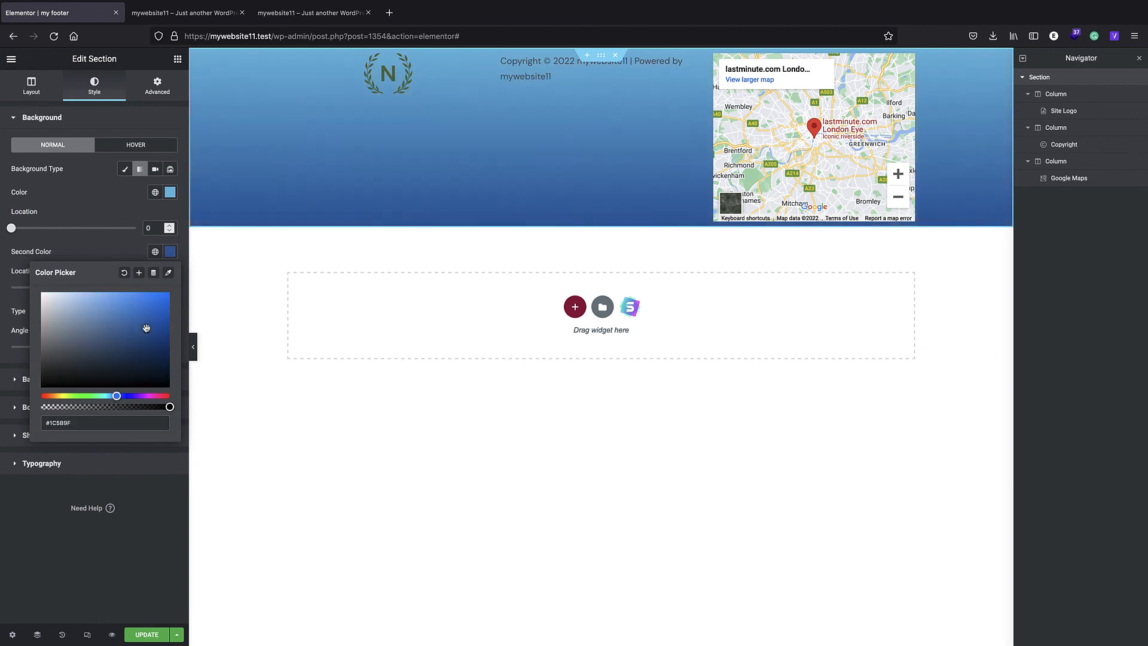
{"action": "left_click", "coordinate": [101, 202]}
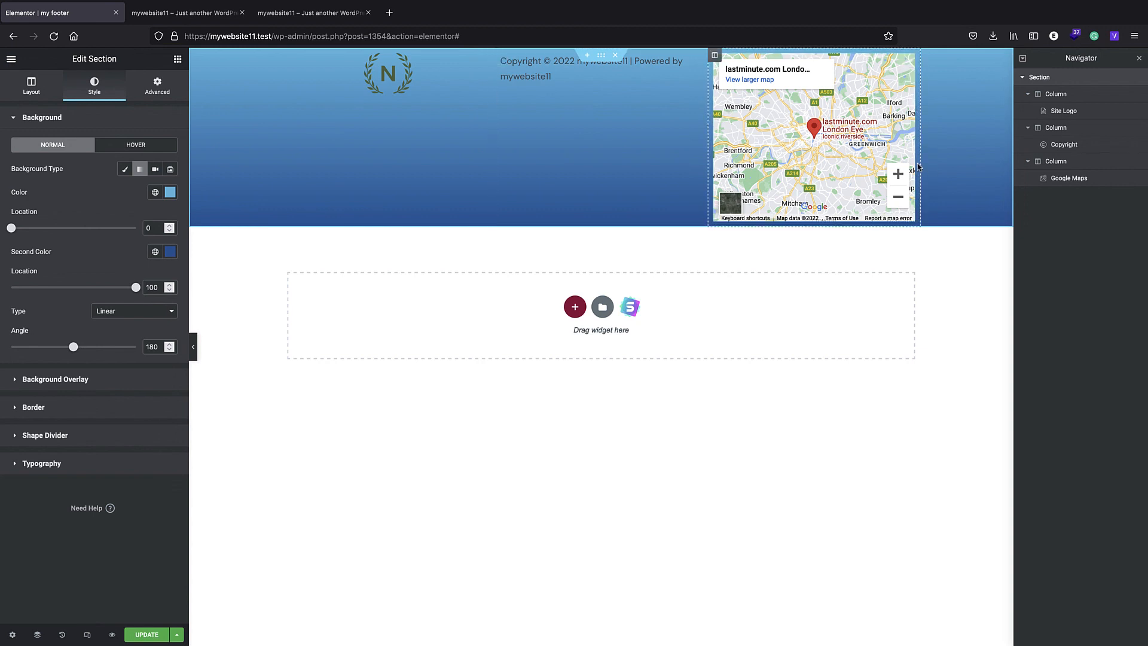
- Replace the Google Maps widget in the third column with a Text Editor widget and update the footer template
{"action": "right_click", "coordinate": [1068, 178]}
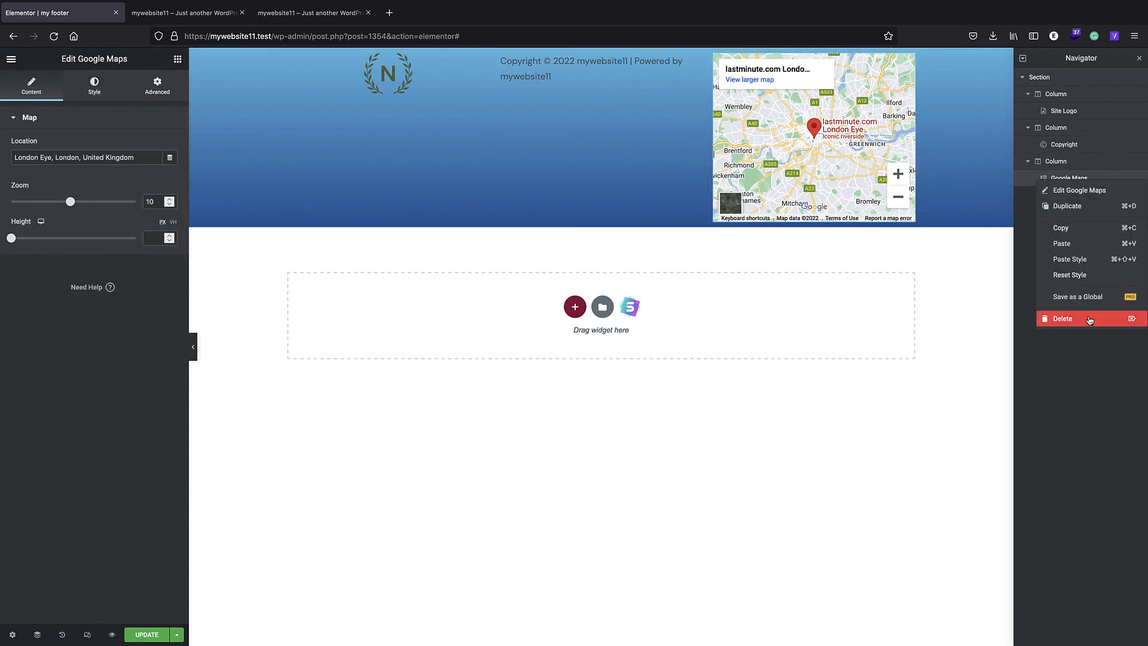
{"action": "left_click", "coordinate": [1089, 320]}
{"action": "left_click_drag", "start_coordinate": [154, 239], "coordinate": [787, 74]}
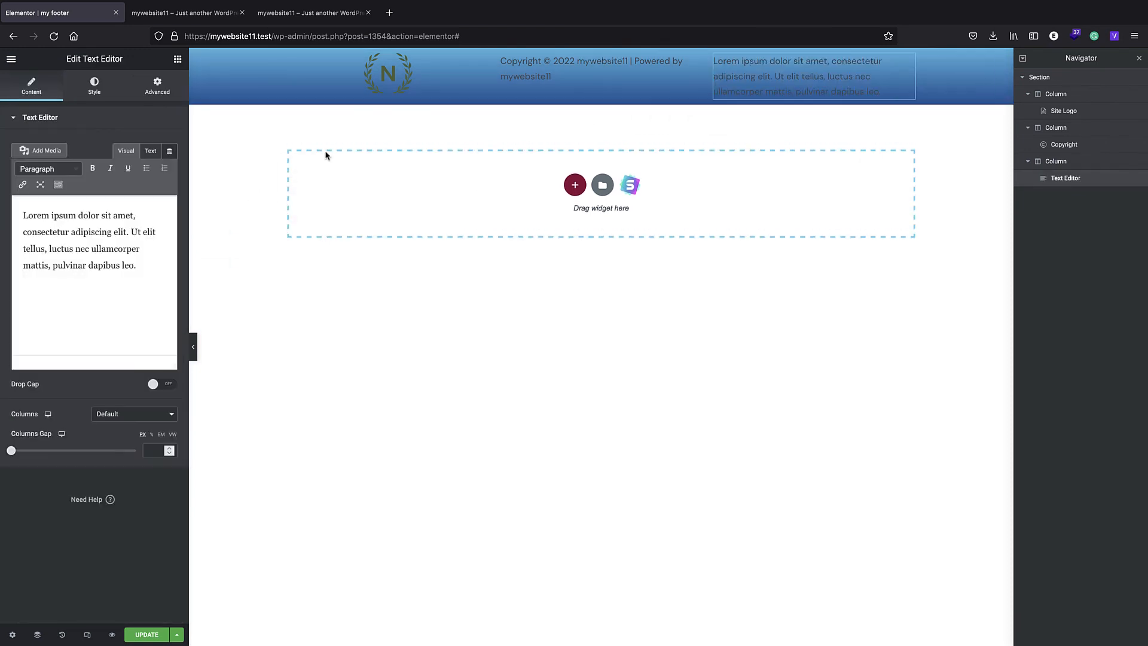
{"action": "left_click", "coordinate": [144, 636]}
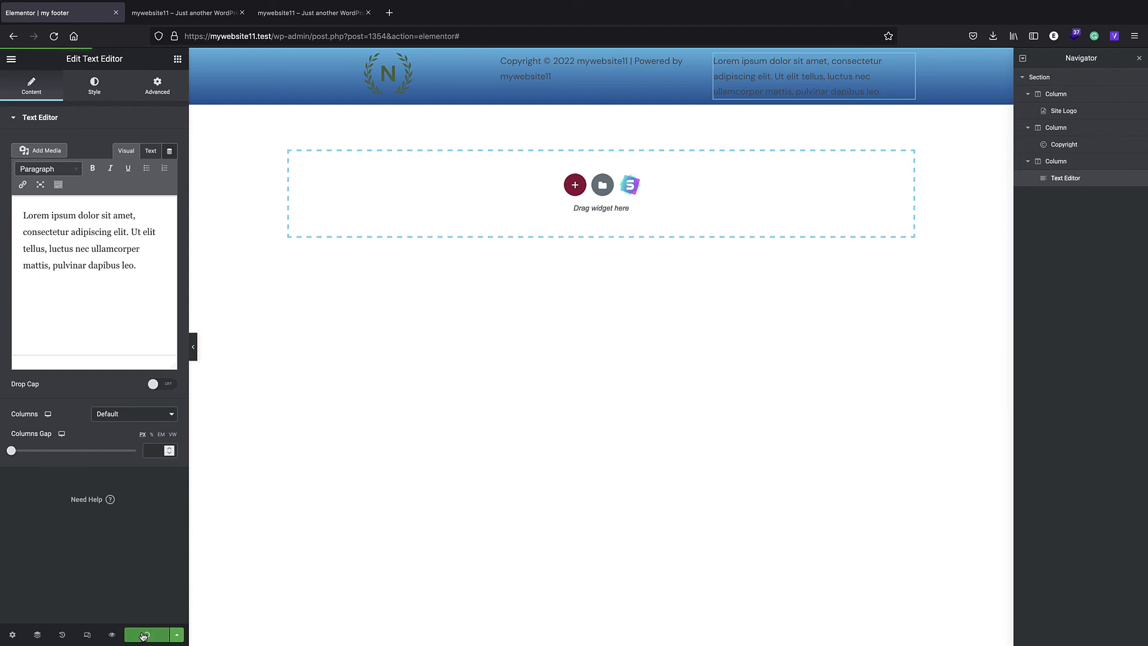
- Switch to the live site, reload the home page and check the updated three-column gradient footer at its end
{"action": "left_click", "coordinate": [190, 13]}
{"action": "left_click", "coordinate": [328, 37]}
{"action": "key", "text": "Return"}
{"action": "scroll", "coordinate": [374, 351], "scroll_direction": "down", "scroll_amount": 7}
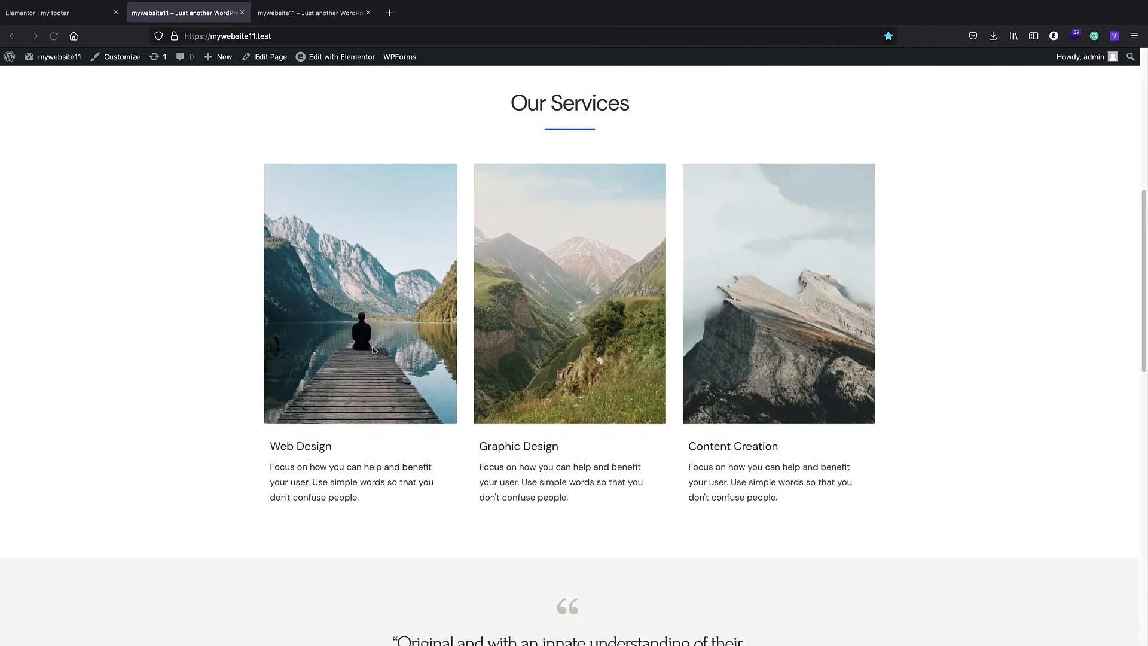
{"action": "scroll", "coordinate": [372, 349], "scroll_direction": "down", "scroll_amount": 10}
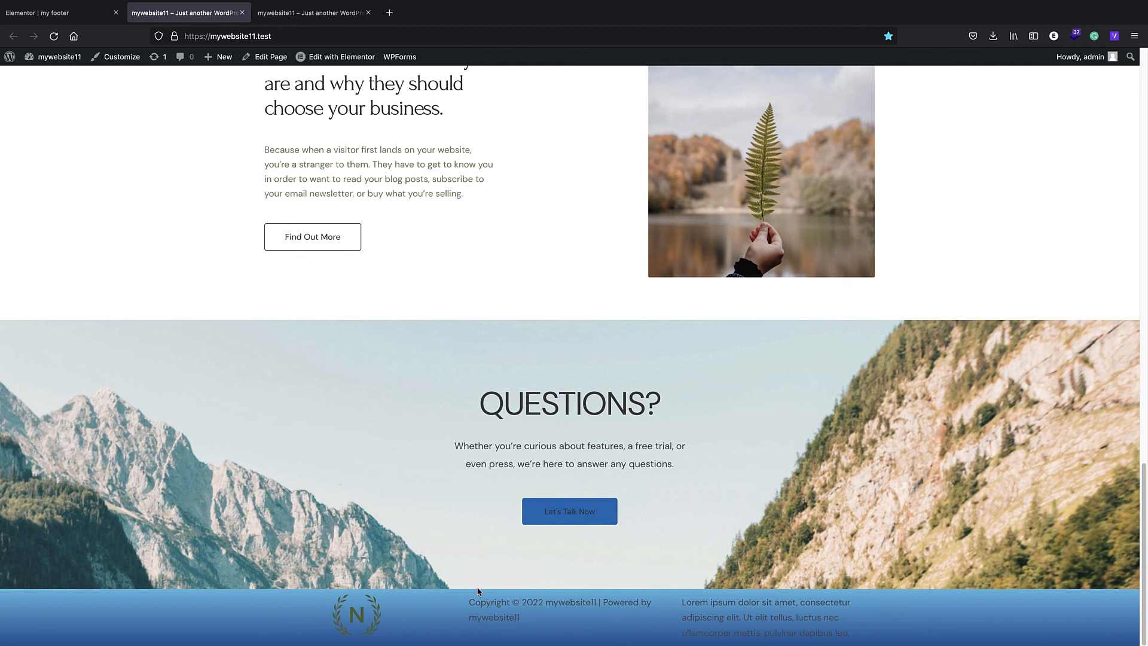
- Preview the home page in responsive design mode and check the footer layout at narrower widths down to 524 pixels
{"action": "key", "text": "super+alt+m"}
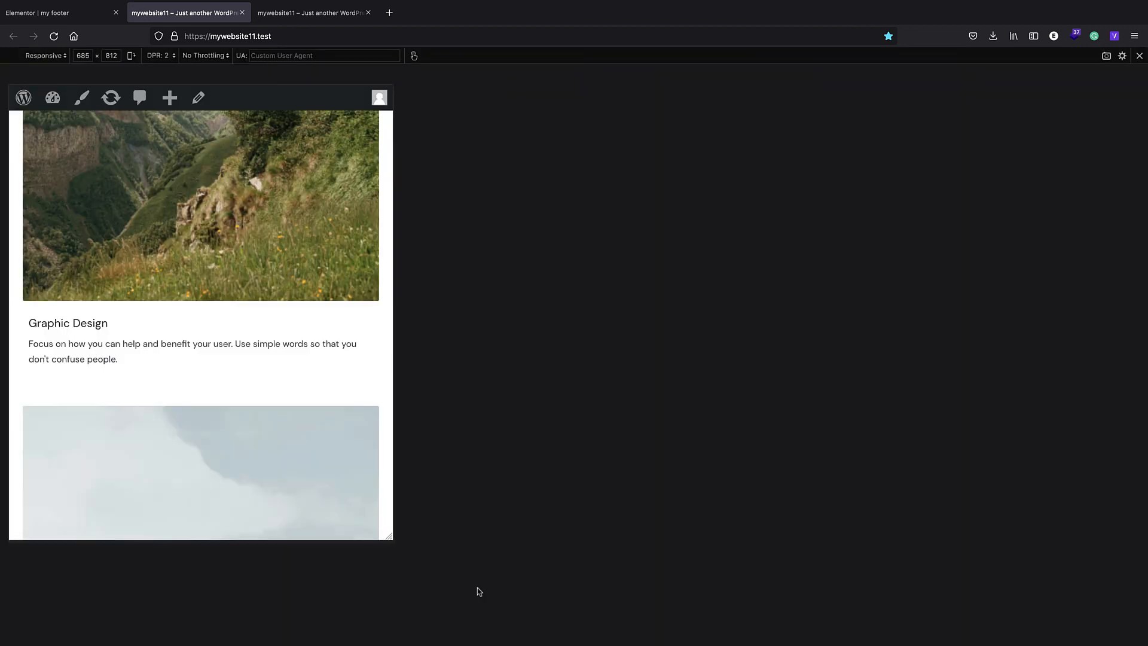
{"action": "scroll", "coordinate": [351, 436], "scroll_direction": "down", "scroll_amount": 15}
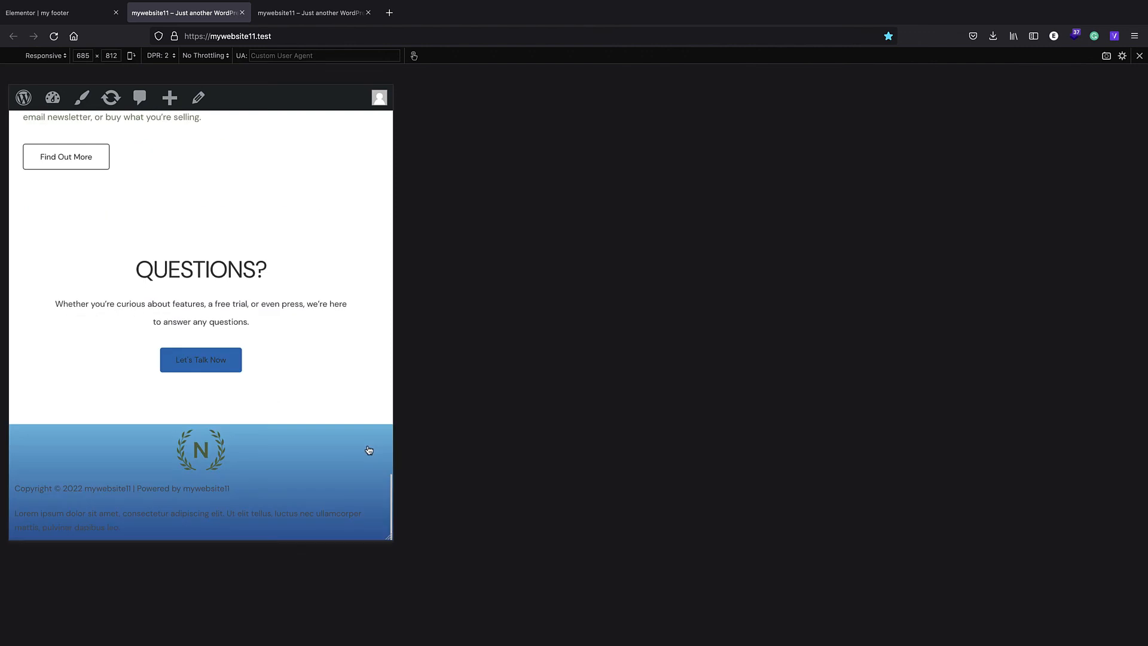
{"action": "left_click_drag", "start_coordinate": [390, 537], "coordinate": [303, 555]}
{"action": "scroll", "coordinate": [209, 463], "scroll_direction": "down", "scroll_amount": 10}
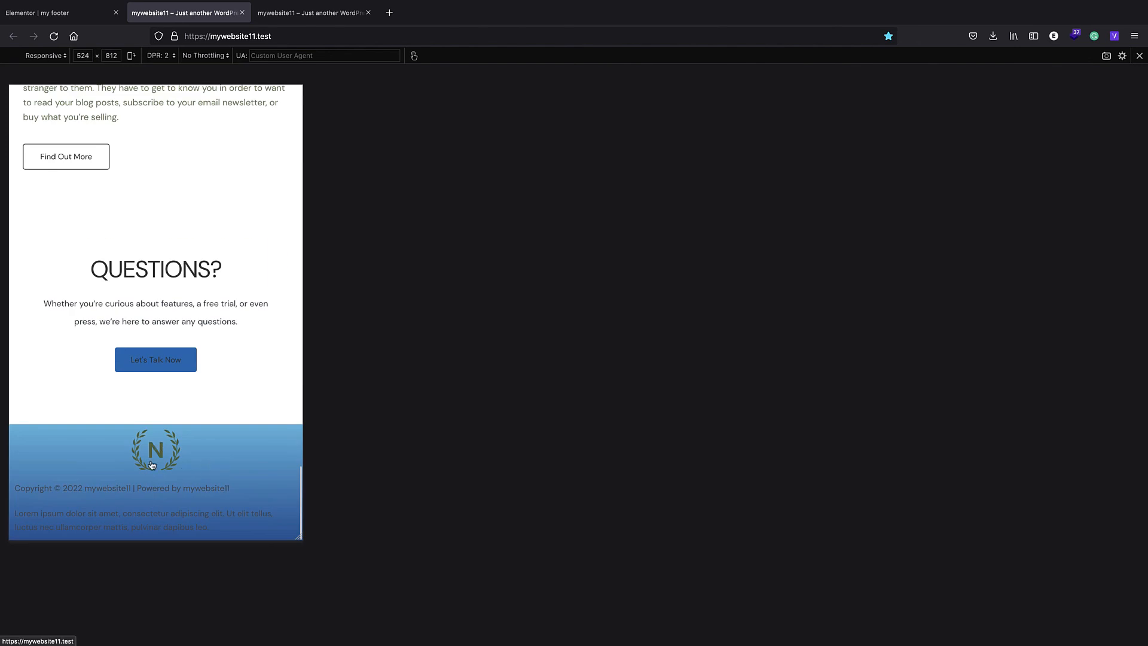
- Exit the responsive preview and return to the header at the start of the full-width home page
{"action": "left_click", "coordinate": [1139, 56]}
{"action": "scroll", "coordinate": [469, 205], "scroll_direction": "up", "scroll_amount": 15}
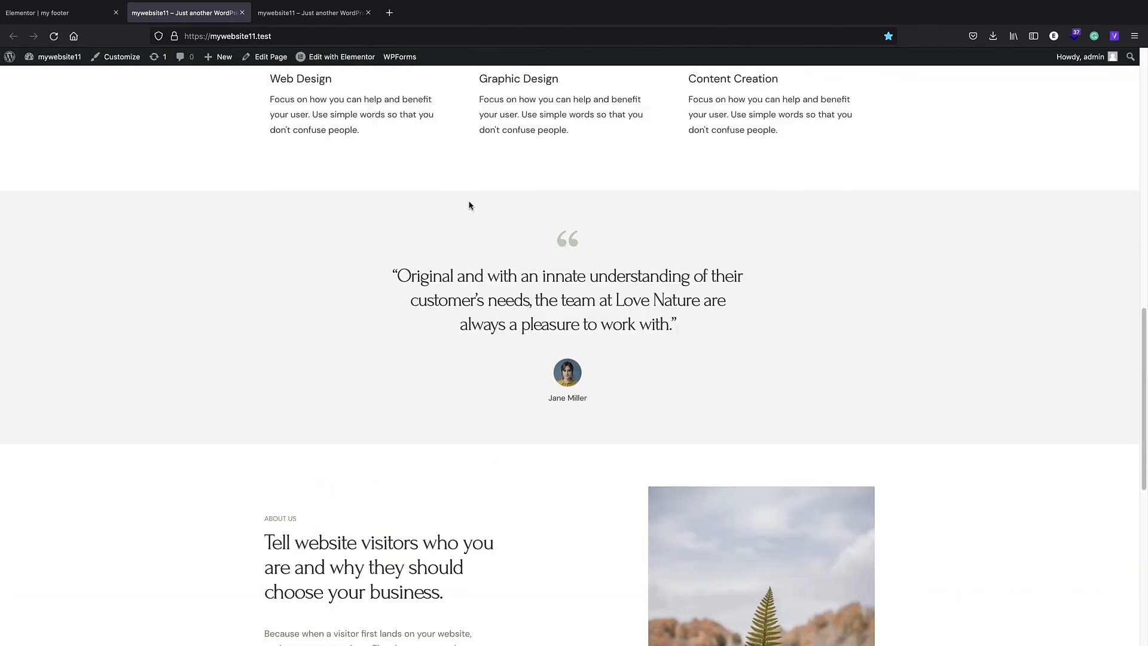
{"action": "scroll", "coordinate": [495, 218], "scroll_direction": "up", "scroll_amount": 3}
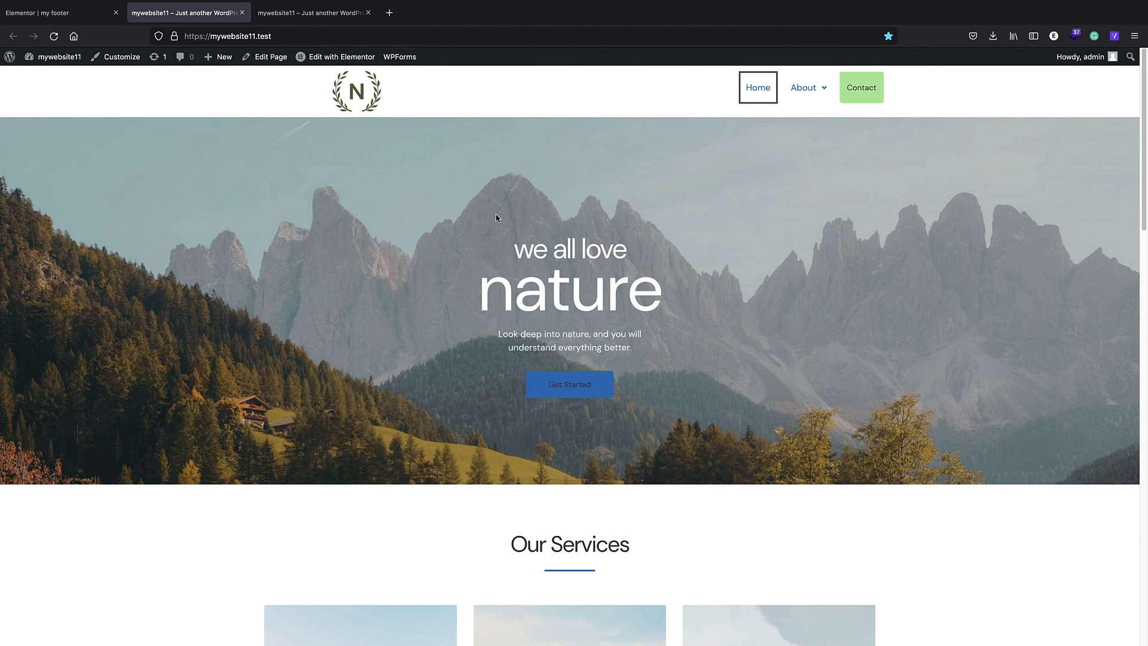